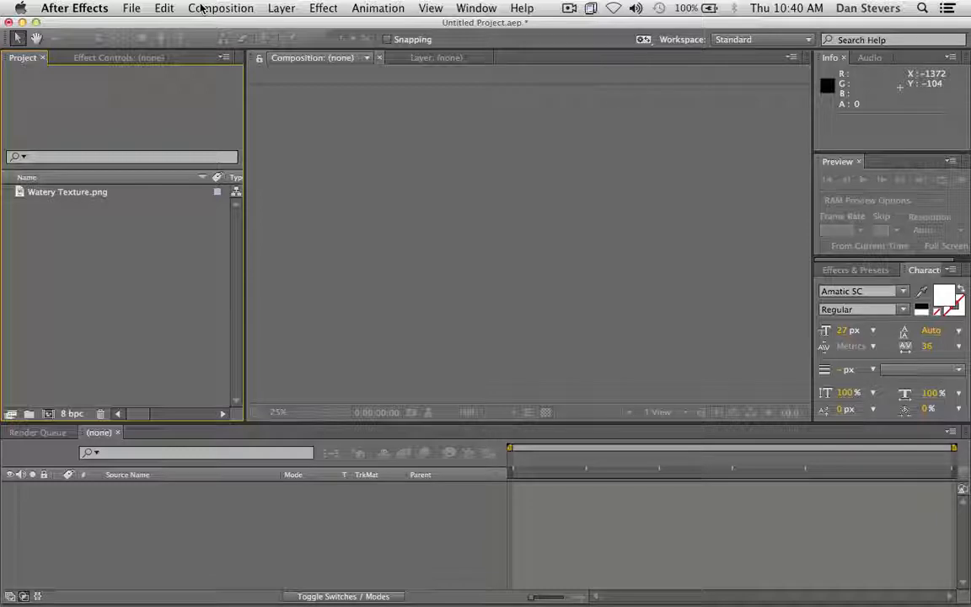
Create a new composition named Main Comp, keeping the 1920 x 1080, 23.976 fps and 30-second settings
{"action": "left_click", "coordinate": [200, 7]}
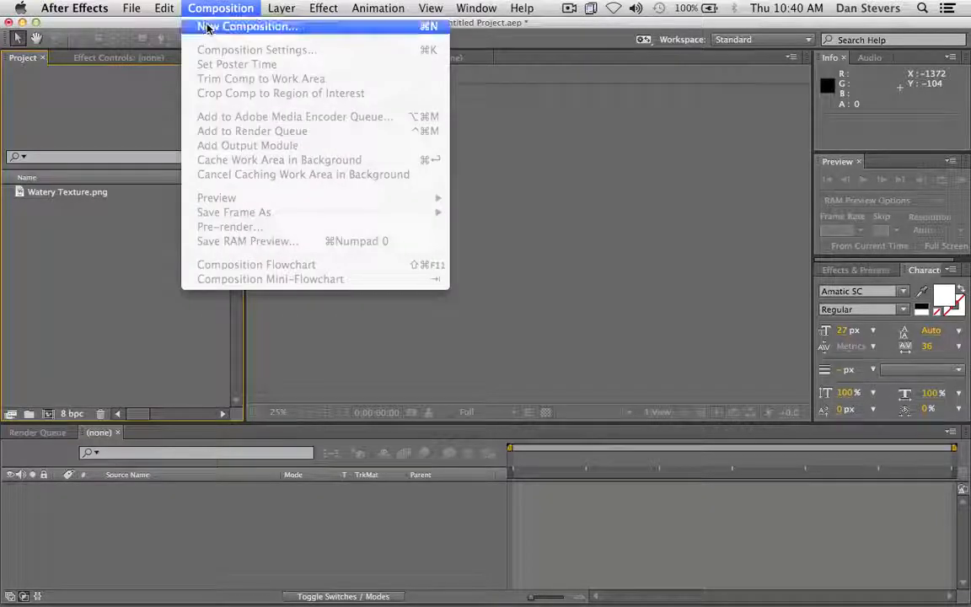
{"action": "left_click", "coordinate": [219, 26]}
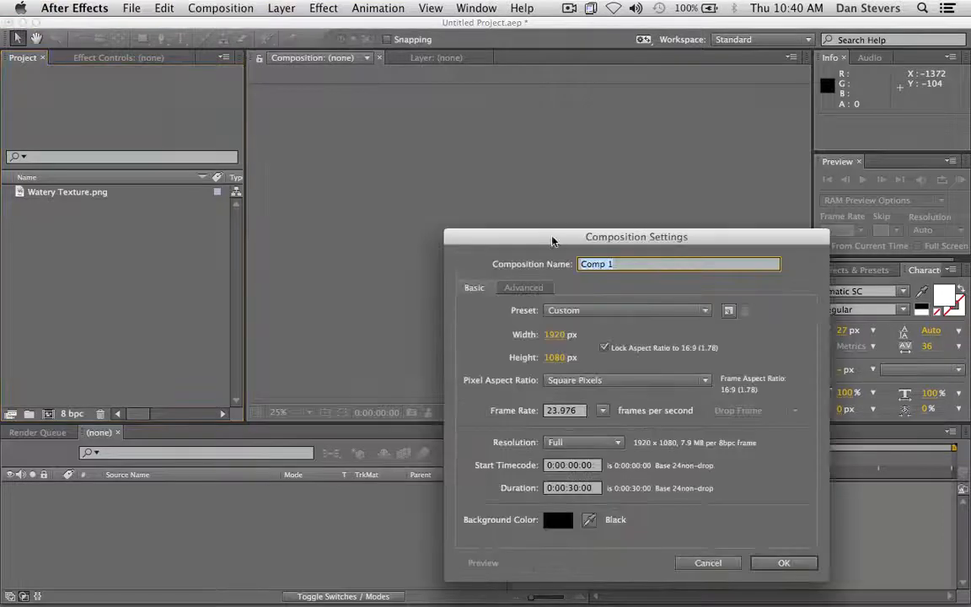
{"action": "left_click_drag", "start_coordinate": [553, 240], "coordinate": [432, 170]}
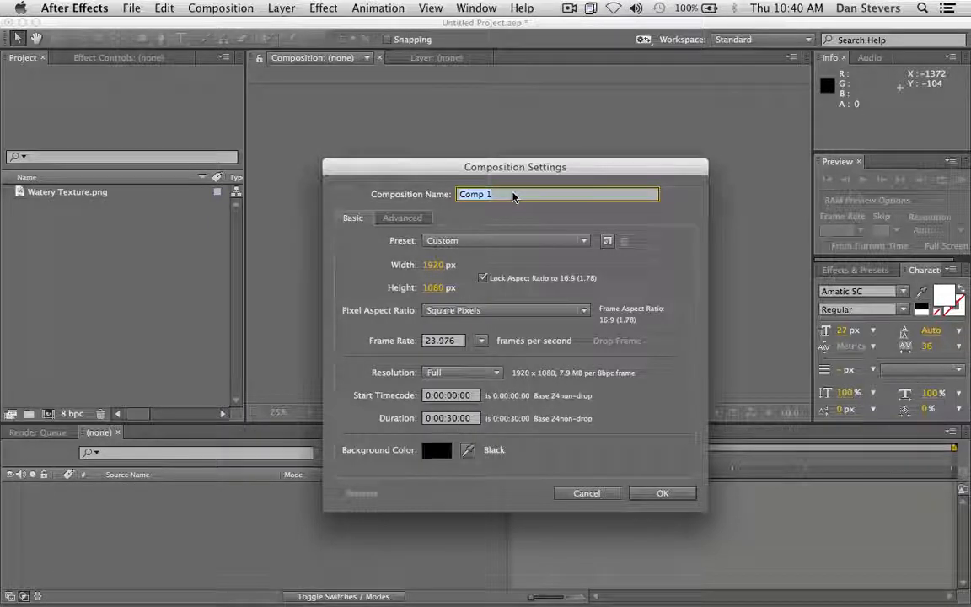
{"action": "type", "text": "Main Co"}
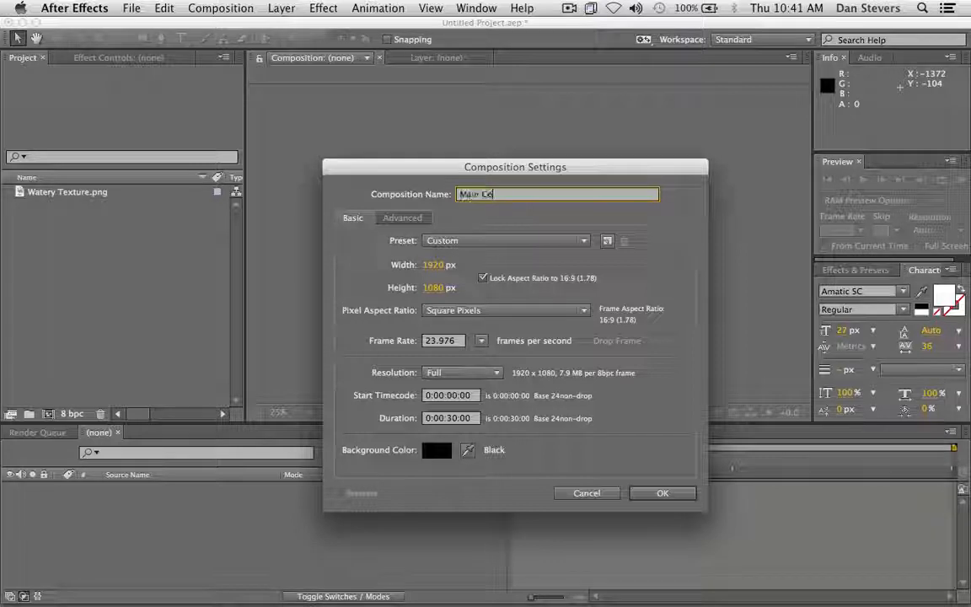
{"action": "type", "text": "mp"}
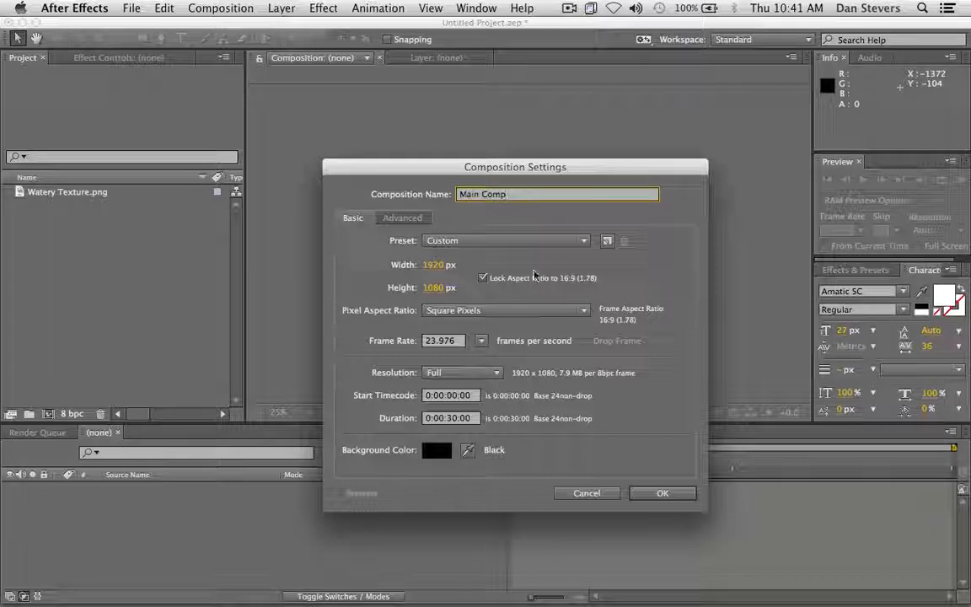
{"action": "left_click", "coordinate": [663, 493]}
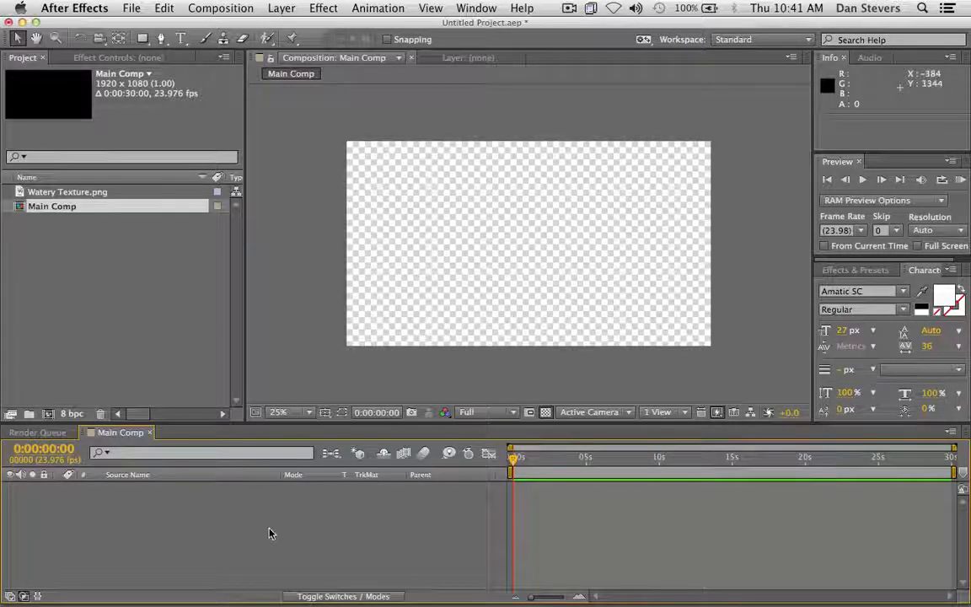
Add a full-frame solid layer in a dark gray-purple colour as the background of Main Comp
{"action": "left_click", "coordinate": [280, 7]}
{"action": "mouse_move", "coordinate": [274, 27]}
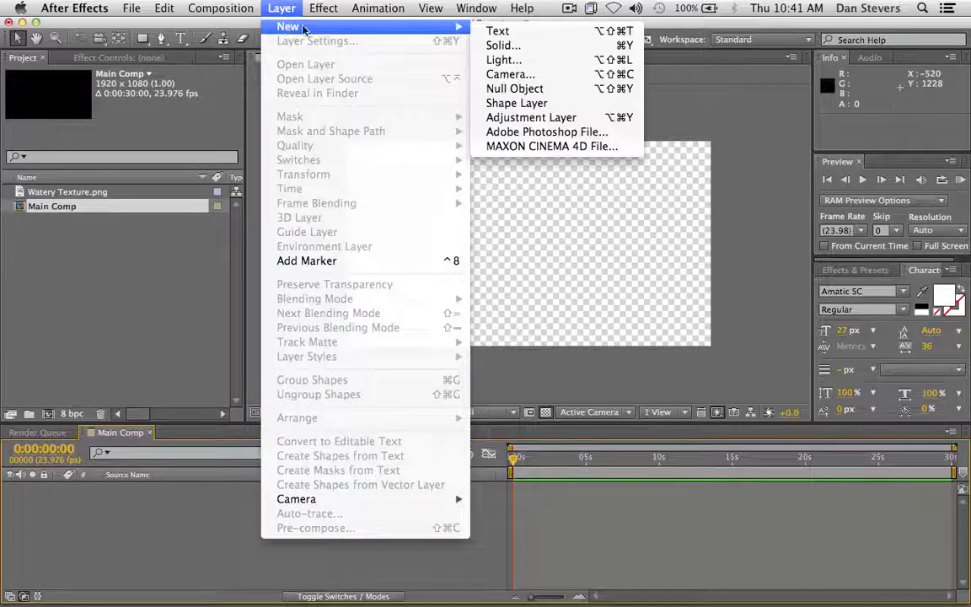
{"action": "left_click", "coordinate": [511, 46]}
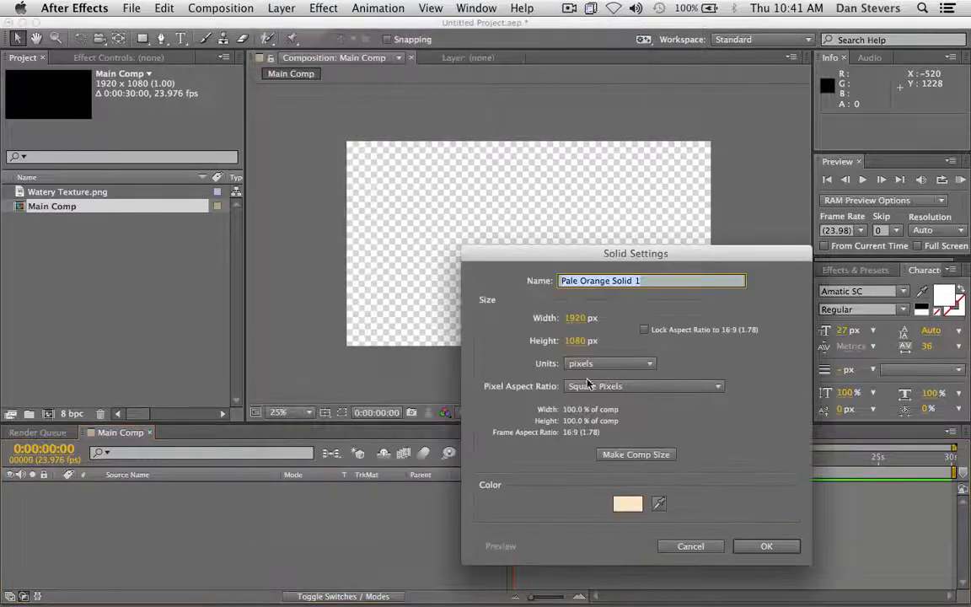
{"action": "left_click", "coordinate": [634, 505]}
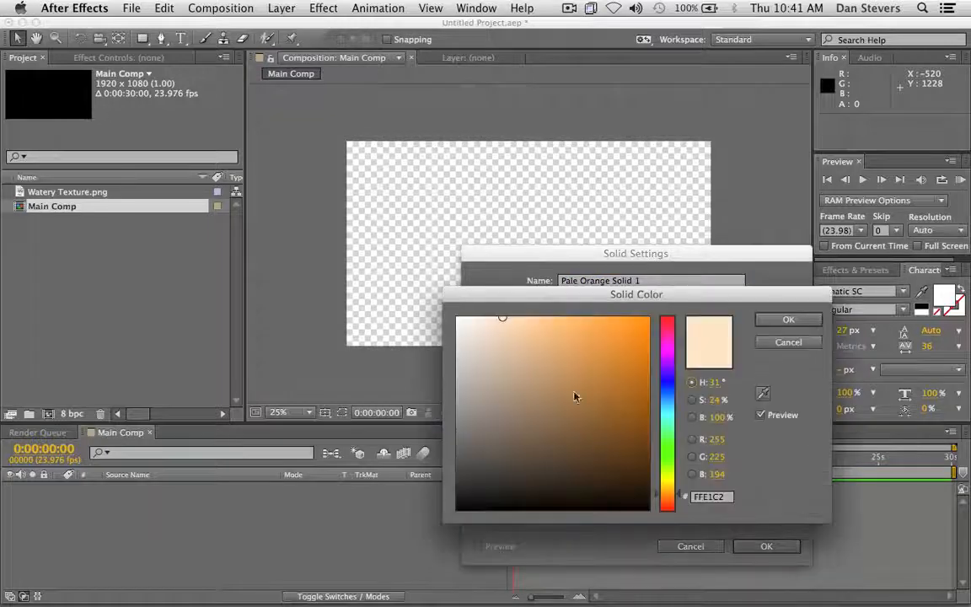
{"action": "left_click_drag", "start_coordinate": [523, 307], "coordinate": [417, 278]}
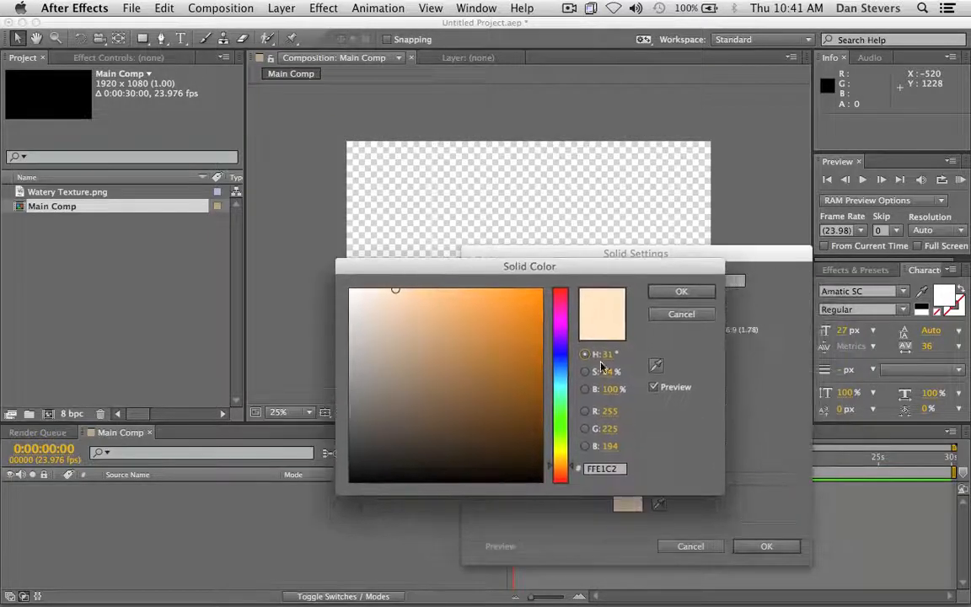
{"action": "left_click", "coordinate": [562, 337]}
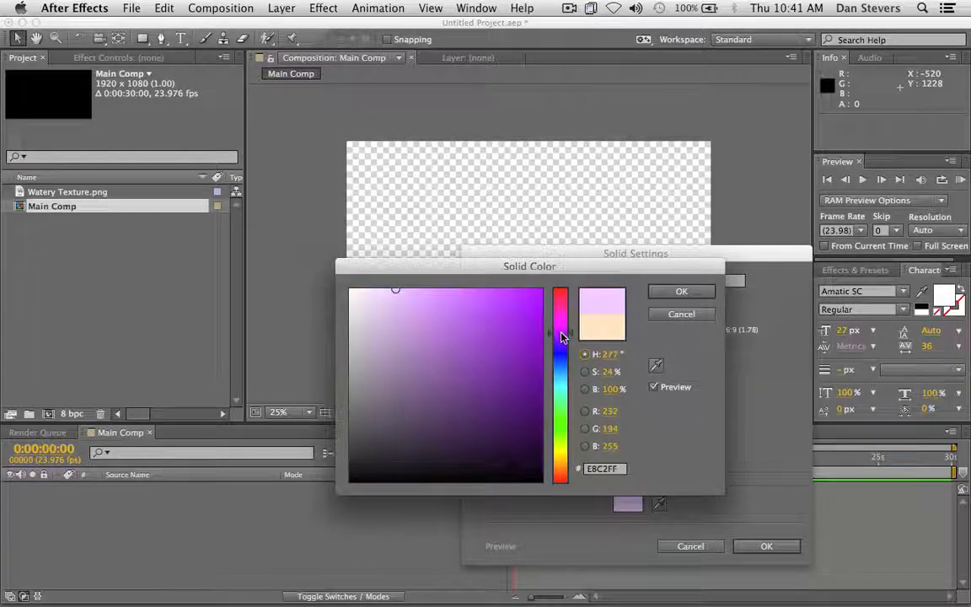
{"action": "left_click", "coordinate": [400, 441]}
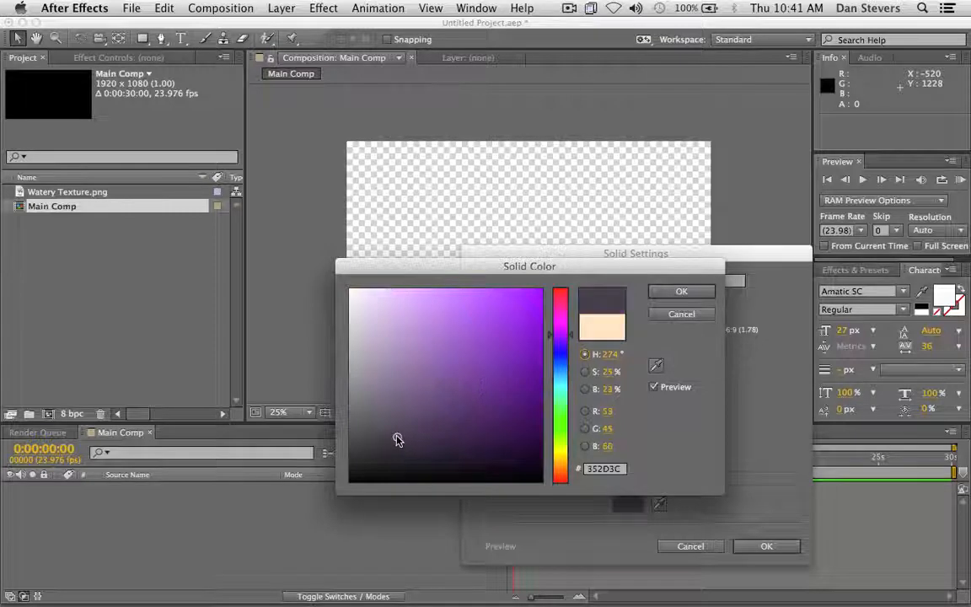
{"action": "key", "text": "Return"}
{"action": "left_click", "coordinate": [728, 517]}
{"action": "left_click", "coordinate": [190, 532]}
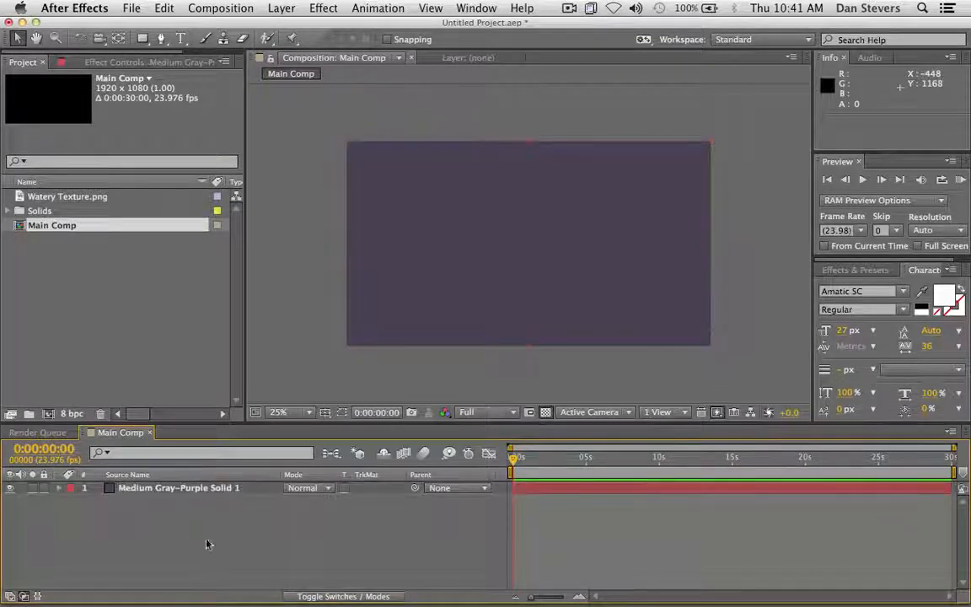
Add a text layer reading BEFORE CHRIST over the background solid
{"action": "left_click", "coordinate": [180, 39]}
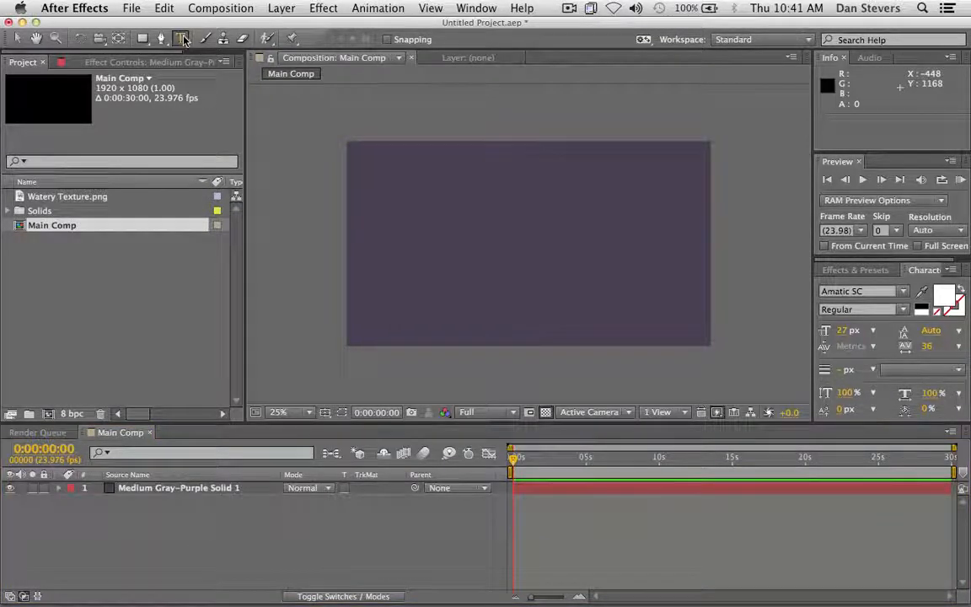
{"action": "left_click", "coordinate": [447, 241]}
{"action": "type", "text": "BA"}
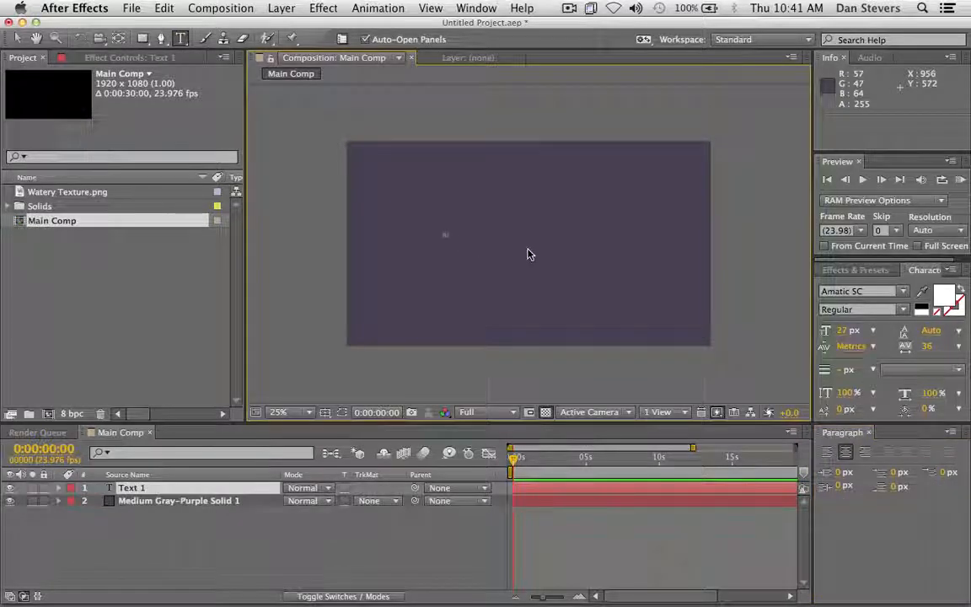
{"action": "type", "text": "ISM"}
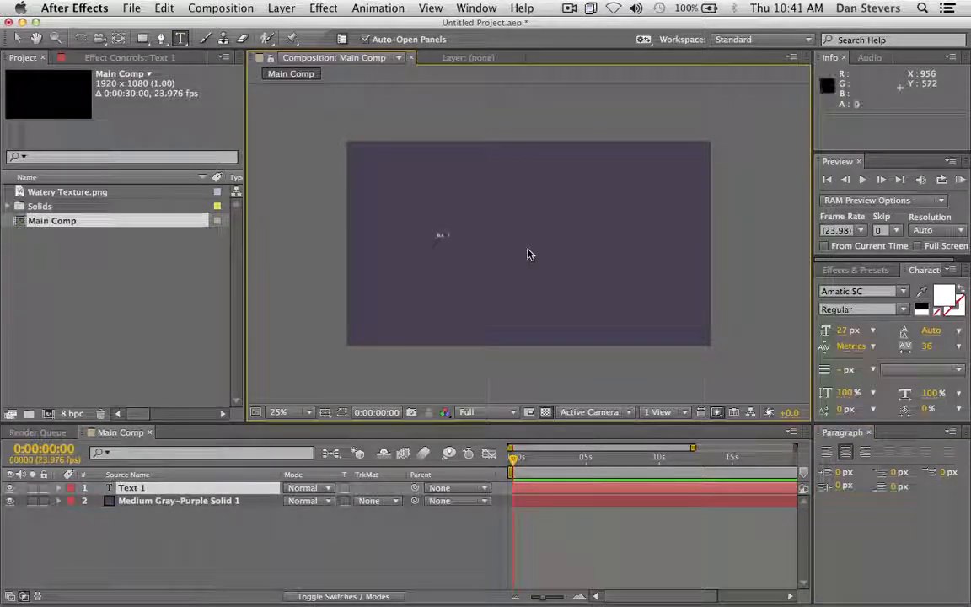
Scale the BEFORE CHRIST text up to about 60% of the frame width and move it near the frame's centre
{"action": "left_click", "coordinate": [20, 38]}
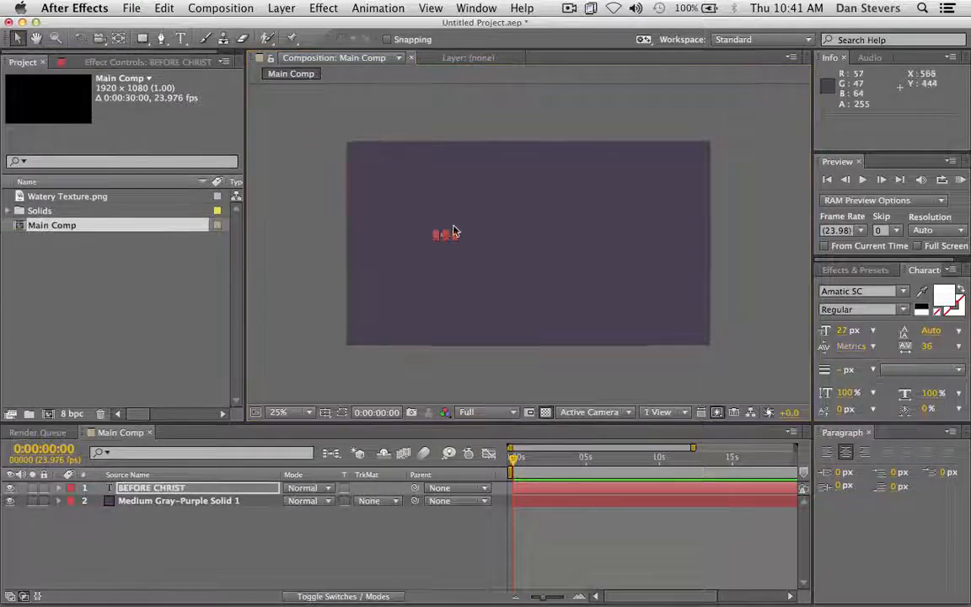
{"action": "left_click_drag", "start_coordinate": [455, 230], "coordinate": [552, 185]}
{"action": "left_click_drag", "start_coordinate": [512, 214], "coordinate": [607, 246]}
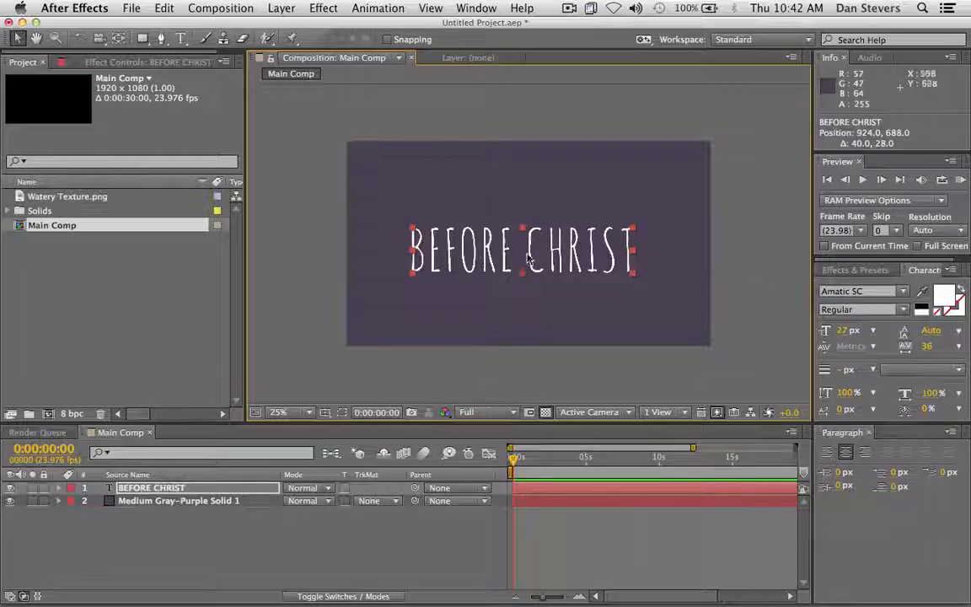
Set the composition's preview resolution to Half
{"action": "scroll", "coordinate": [494, 265], "scroll_direction": "up", "scroll_amount": 2}
{"action": "scroll", "coordinate": [494, 264], "scroll_direction": "down", "scroll_amount": 1}
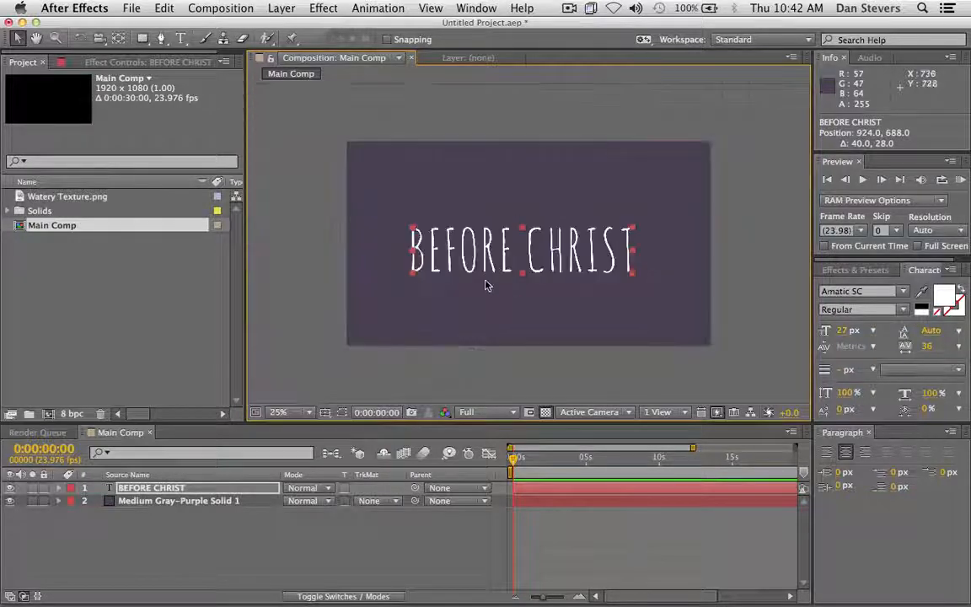
{"action": "scroll", "coordinate": [331, 371], "scroll_direction": "up", "scroll_amount": 1}
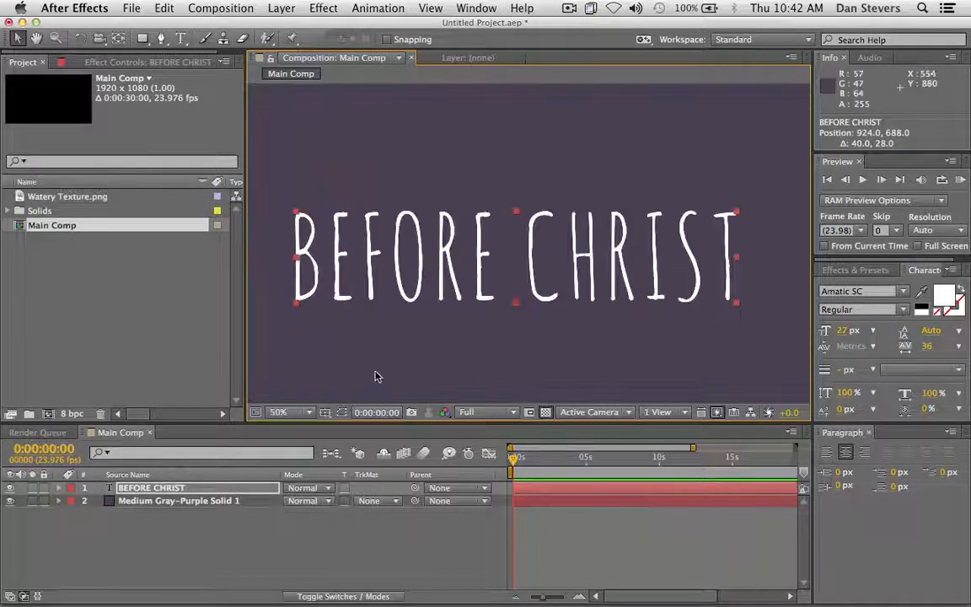
{"action": "scroll", "coordinate": [442, 375], "scroll_direction": "down", "scroll_amount": 1}
{"action": "left_click", "coordinate": [489, 413]}
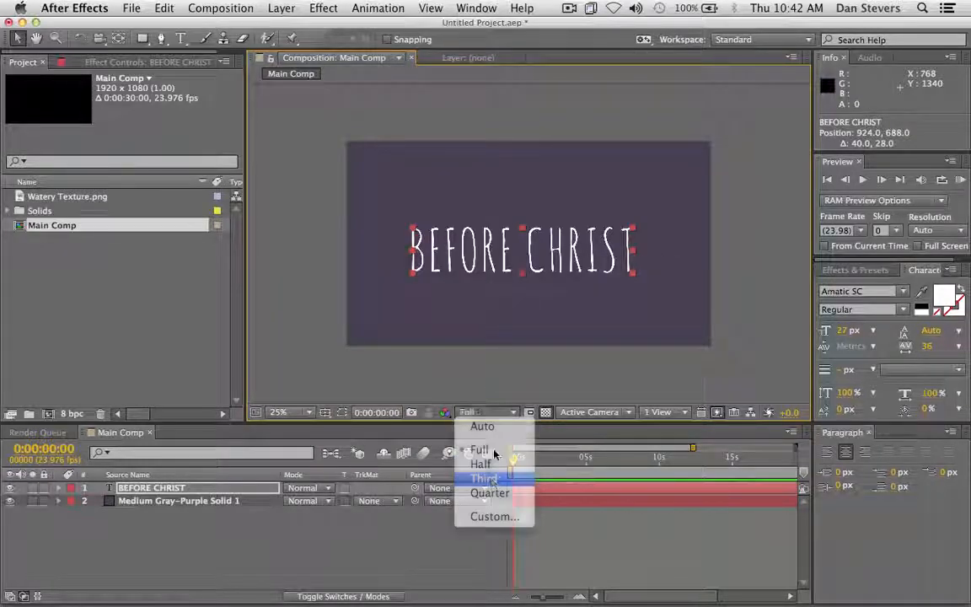
{"action": "left_click", "coordinate": [493, 479]}
{"action": "left_click", "coordinate": [481, 413]}
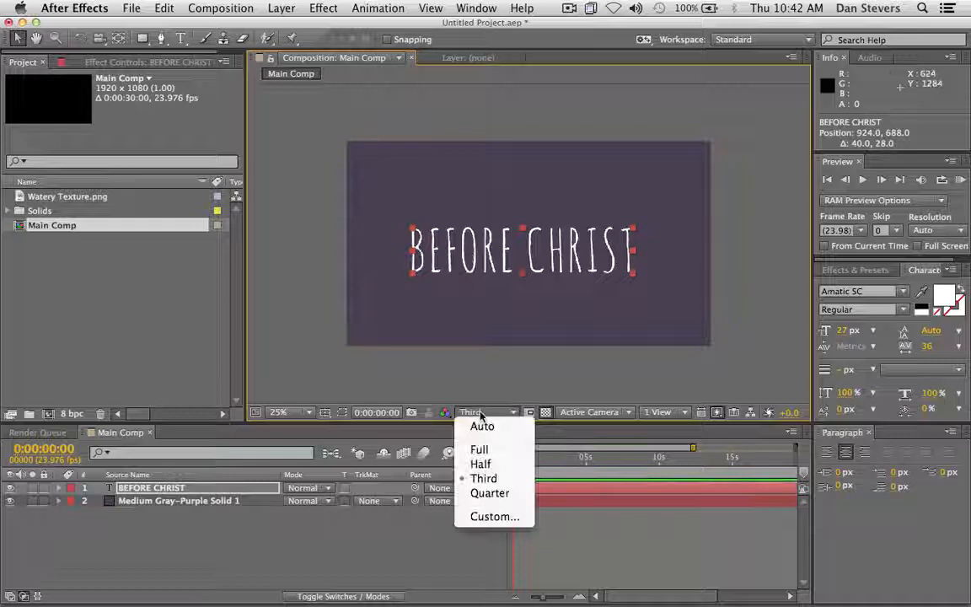
{"action": "left_click", "coordinate": [487, 464]}
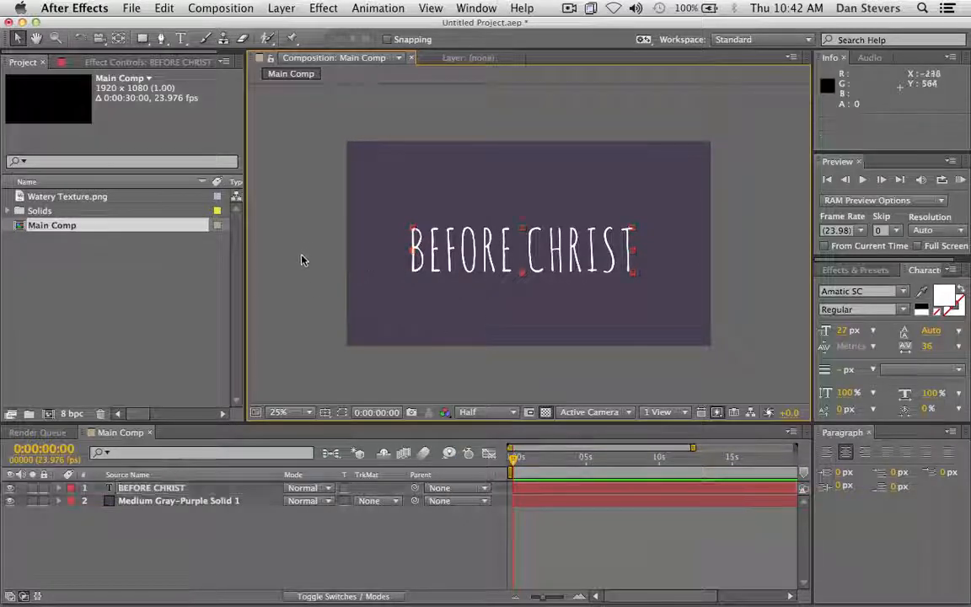
Set the composition magnification to 50% and enlarge the viewing area by narrowing the project area and shortening the timeline
{"action": "key", "text": "period"}
{"action": "left_click_drag", "start_coordinate": [243, 292], "coordinate": [163, 299]}
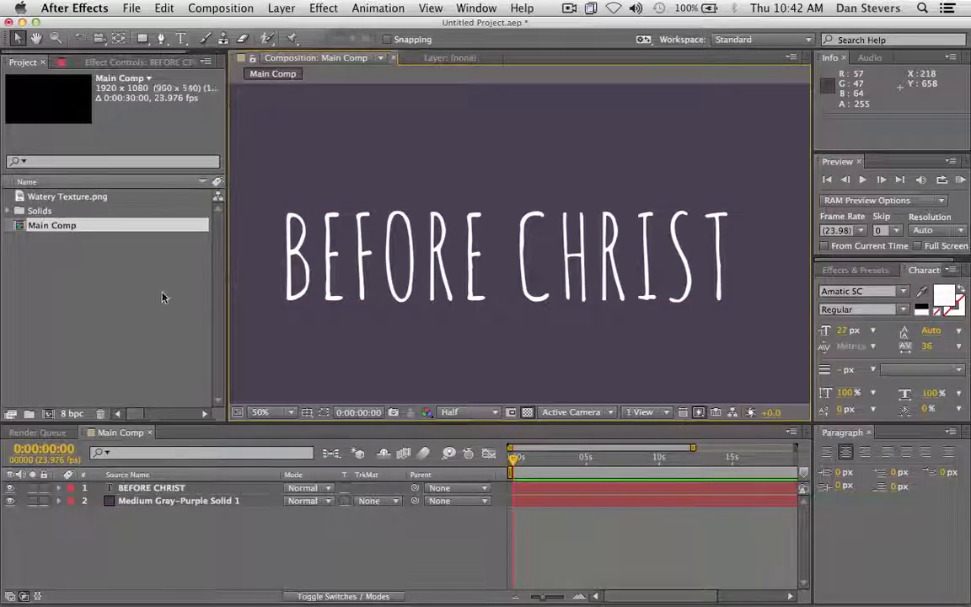
{"action": "left_click_drag", "start_coordinate": [324, 426], "coordinate": [331, 462]}
Pre-compose the BEFORE CHRIST text layer, moving all attributes into the new composition and keeping the suggested name
{"action": "left_click", "coordinate": [118, 524]}
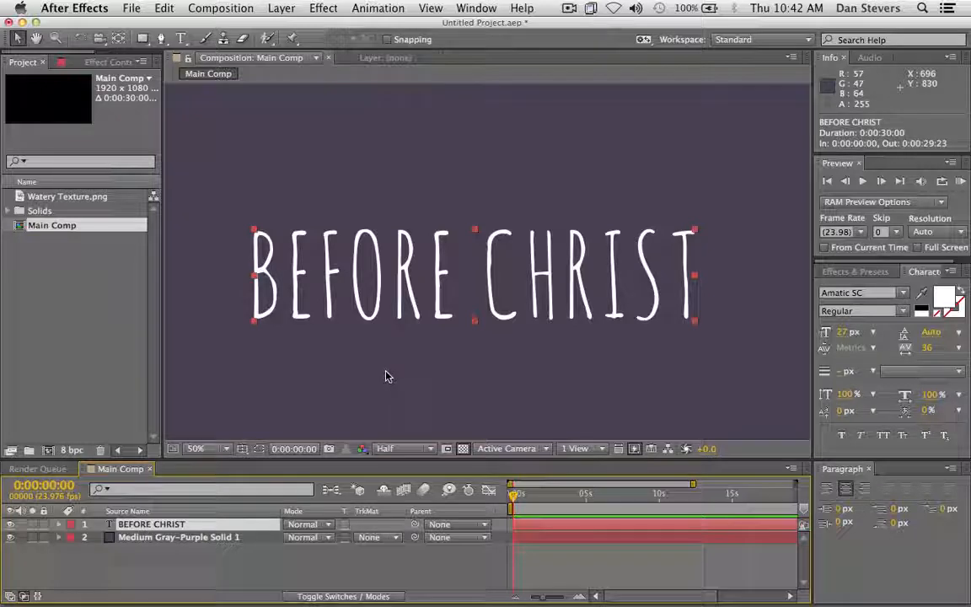
{"action": "key", "text": "super+shift+c"}
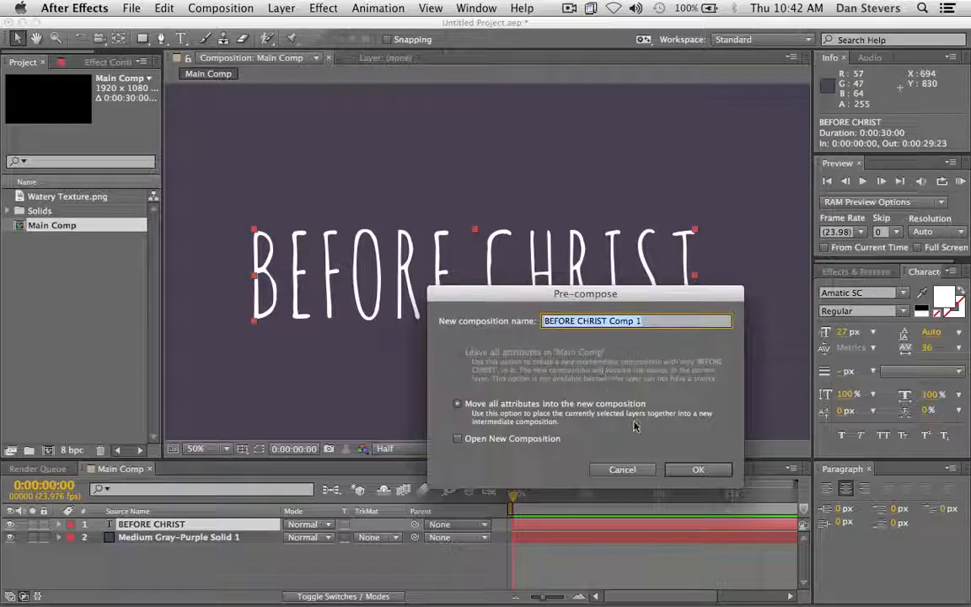
{"action": "left_click", "coordinate": [687, 470]}
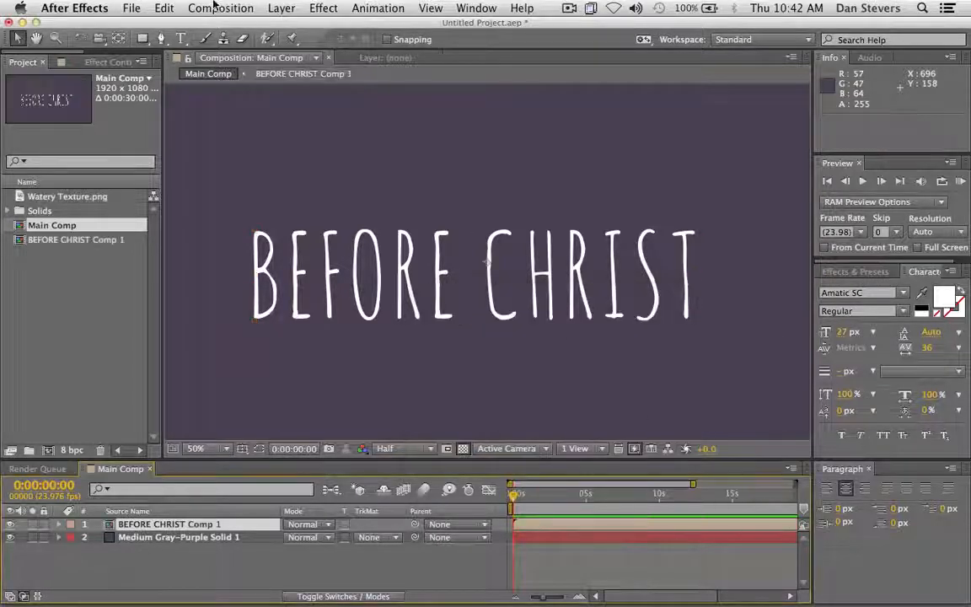
{"action": "left_click", "coordinate": [214, 7]}
{"action": "mouse_move", "coordinate": [271, 7]}
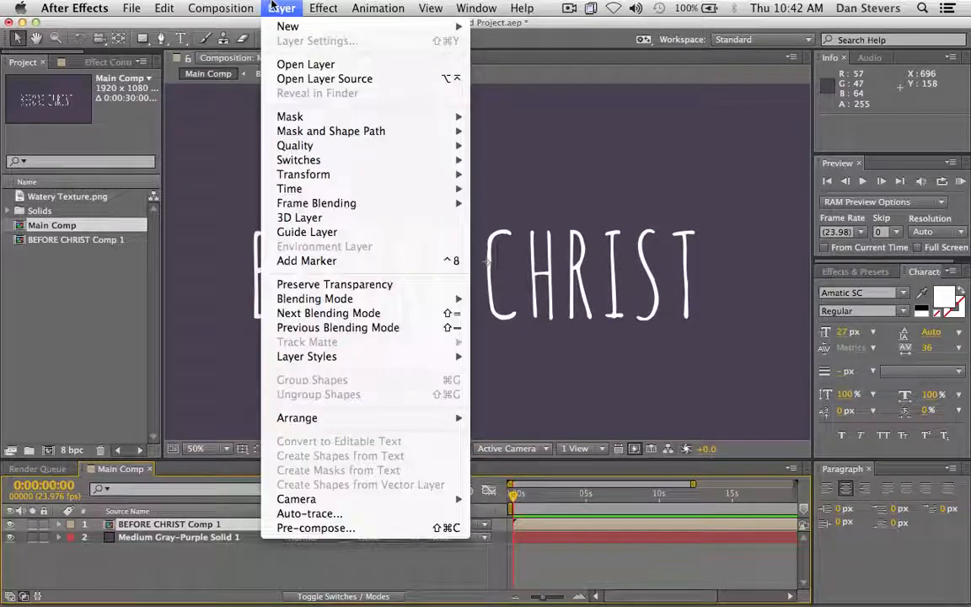
{"action": "left_click", "coordinate": [321, 8]}
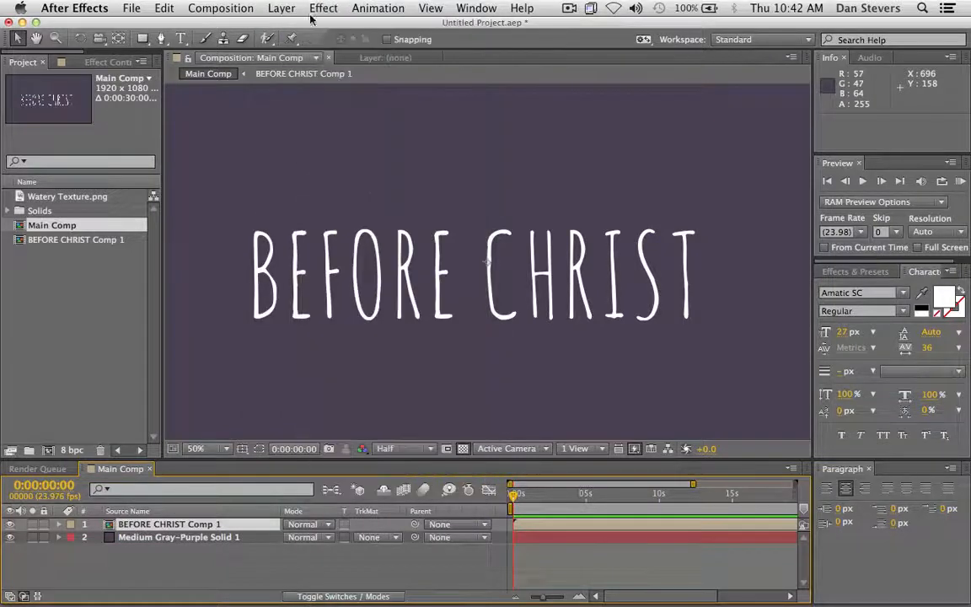
Open the BEFORE CHRIST Comp 1 pre-composition and turn off its transparency grid
{"action": "double_click", "coordinate": [189, 526]}
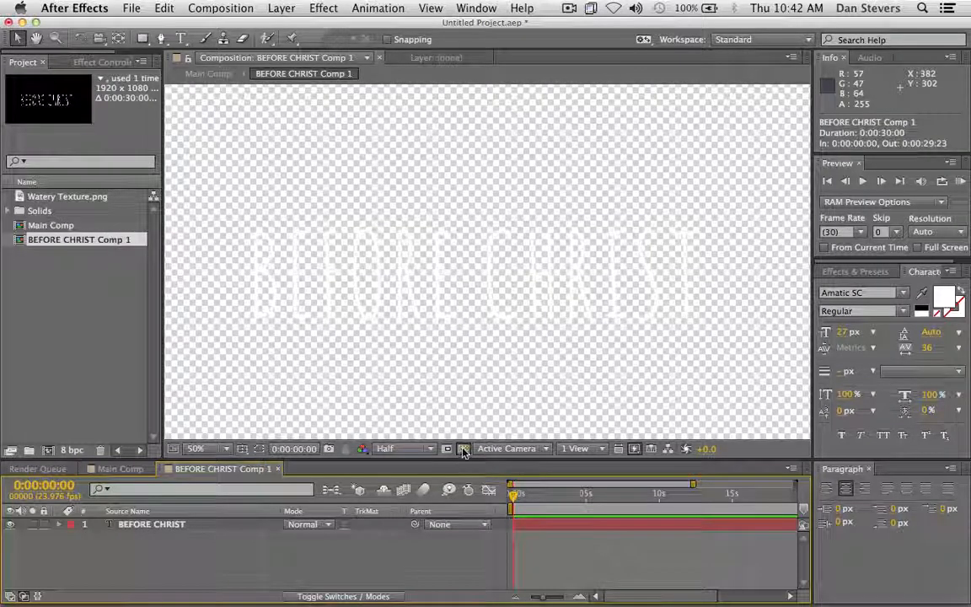
{"action": "left_click", "coordinate": [463, 450]}
Apply the Generate category's Fill effect to the BEFORE CHRIST text layer
{"action": "left_click", "coordinate": [157, 526]}
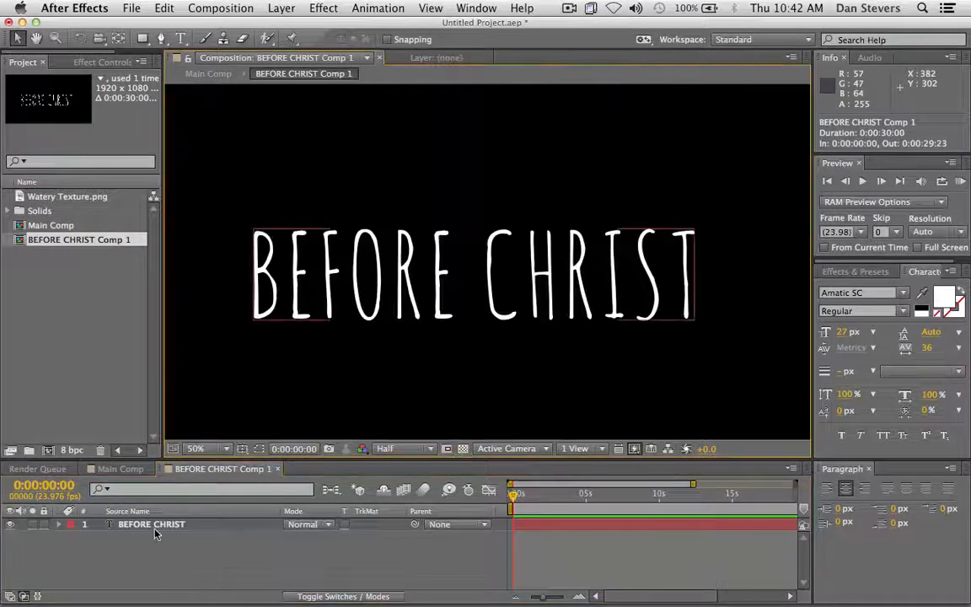
{"action": "left_click", "coordinate": [322, 8]}
{"action": "mouse_move", "coordinate": [363, 150]}
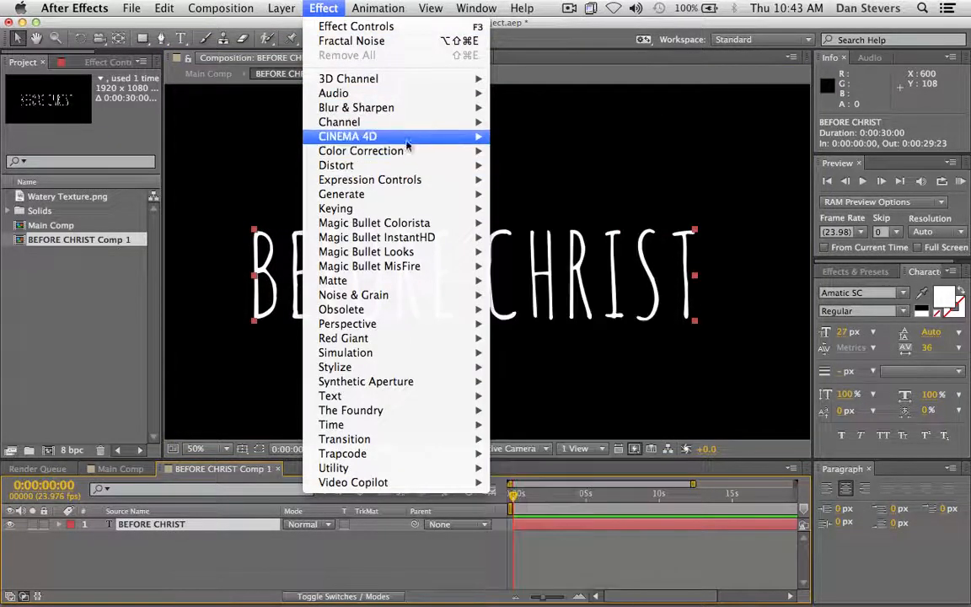
{"action": "mouse_move", "coordinate": [403, 195]}
{"action": "left_click", "coordinate": [566, 407]}
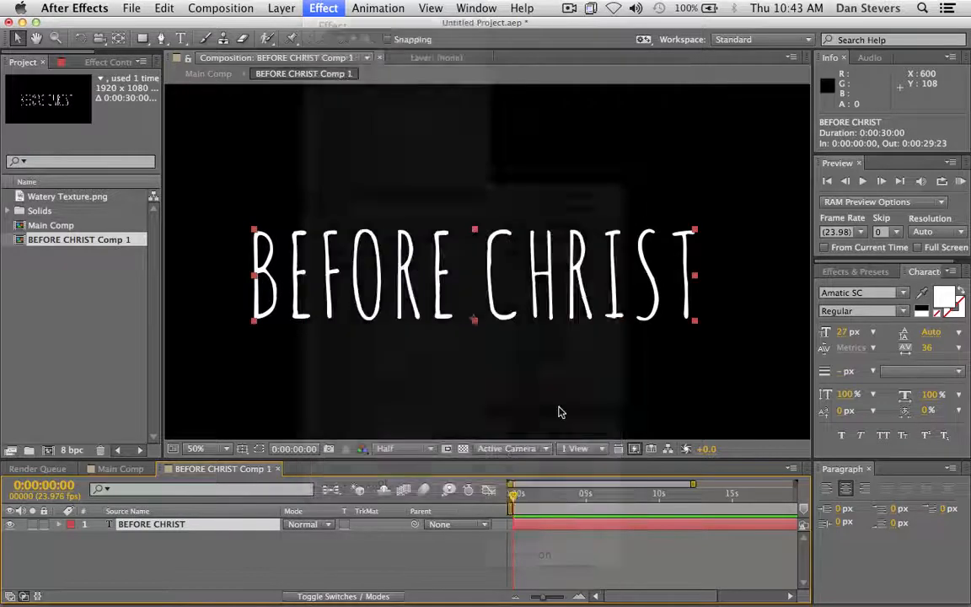
Set the Fill effect's colour on the BEFORE CHRIST text to pale cream FFEEC1
{"action": "left_click", "coordinate": [101, 131]}
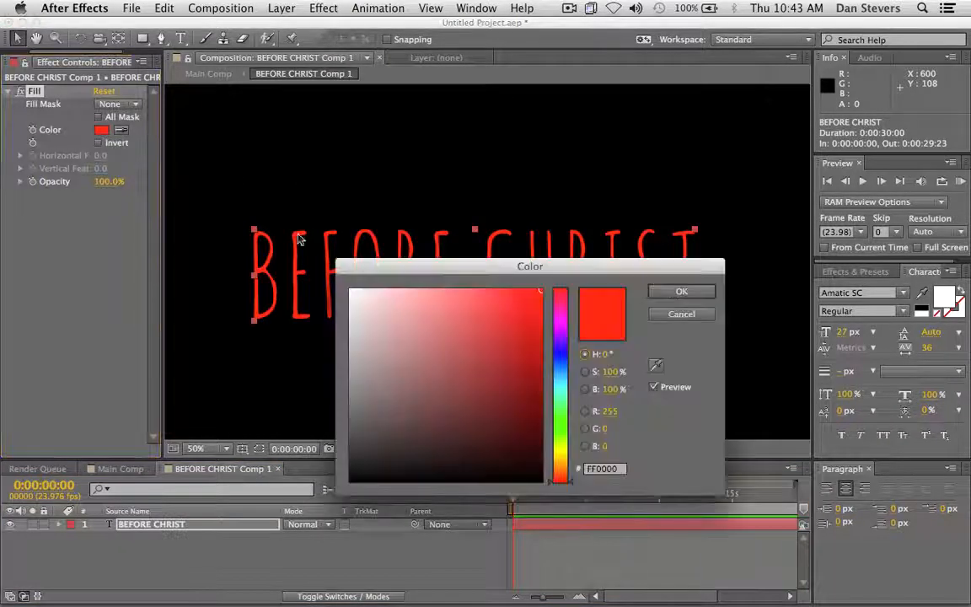
{"action": "left_click_drag", "start_coordinate": [561, 449], "coordinate": [566, 334]}
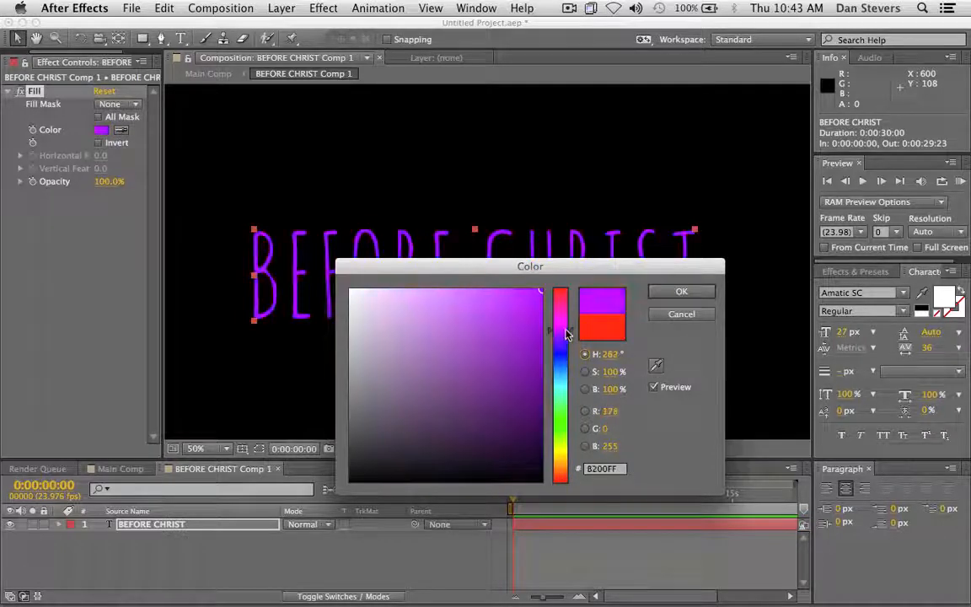
{"action": "left_click_drag", "start_coordinate": [558, 396], "coordinate": [560, 463]}
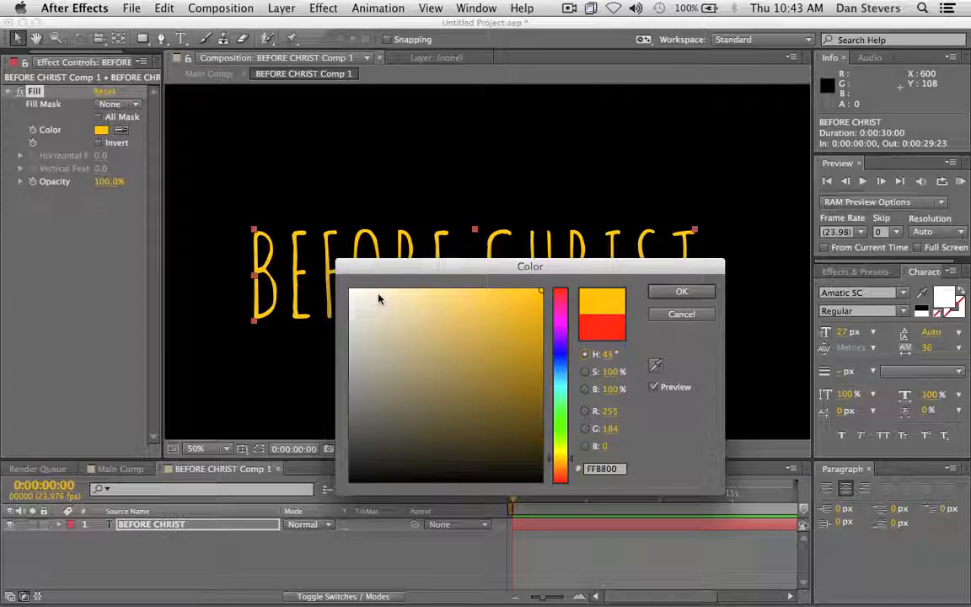
{"action": "left_click_drag", "start_coordinate": [381, 298], "coordinate": [398, 282]}
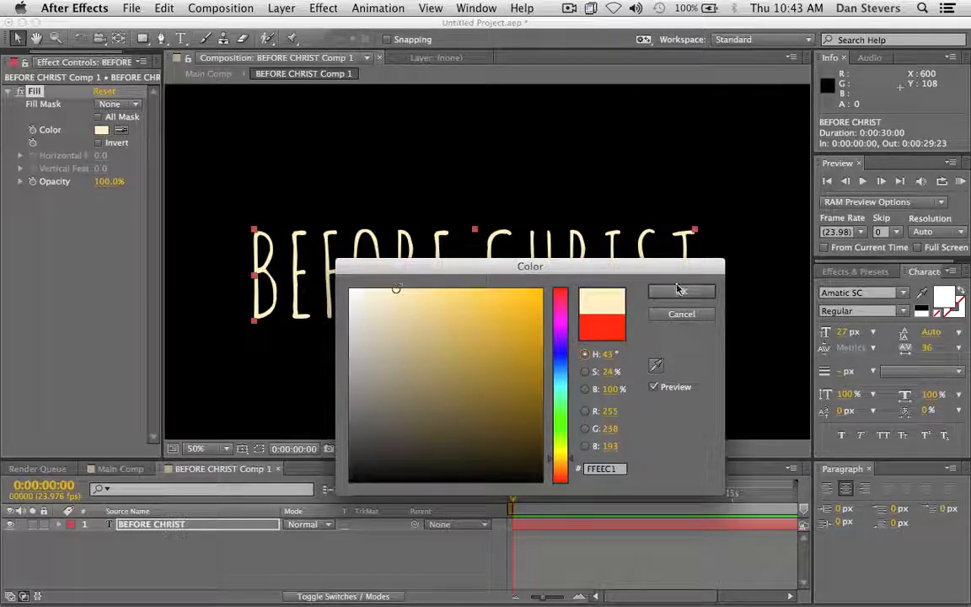
{"action": "left_click", "coordinate": [681, 292]}
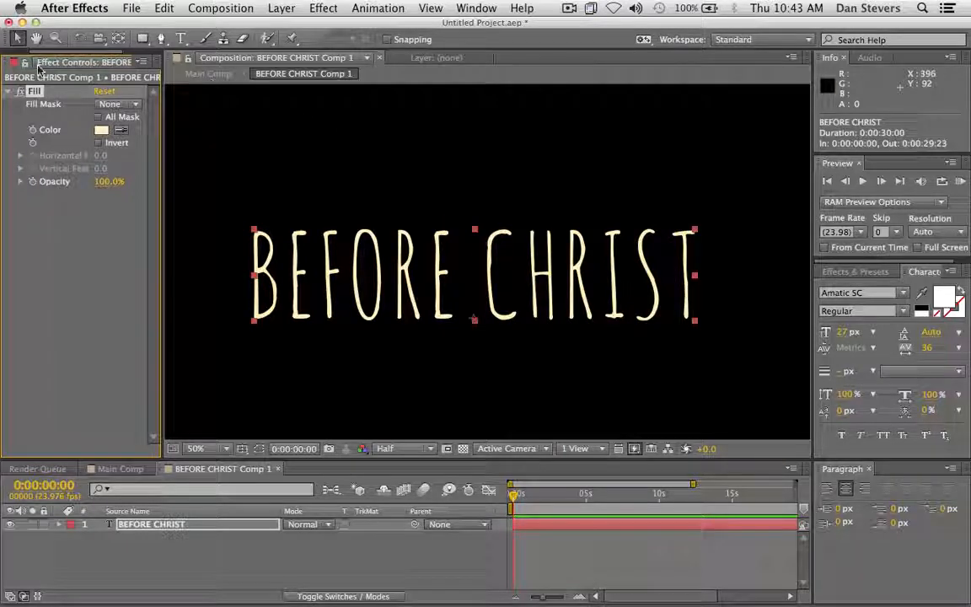
Create a new composition from the Watery Texture.png footage in the project
{"action": "left_click_drag", "start_coordinate": [39, 50], "coordinate": [10, 50]}
{"action": "left_click", "coordinate": [17, 62]}
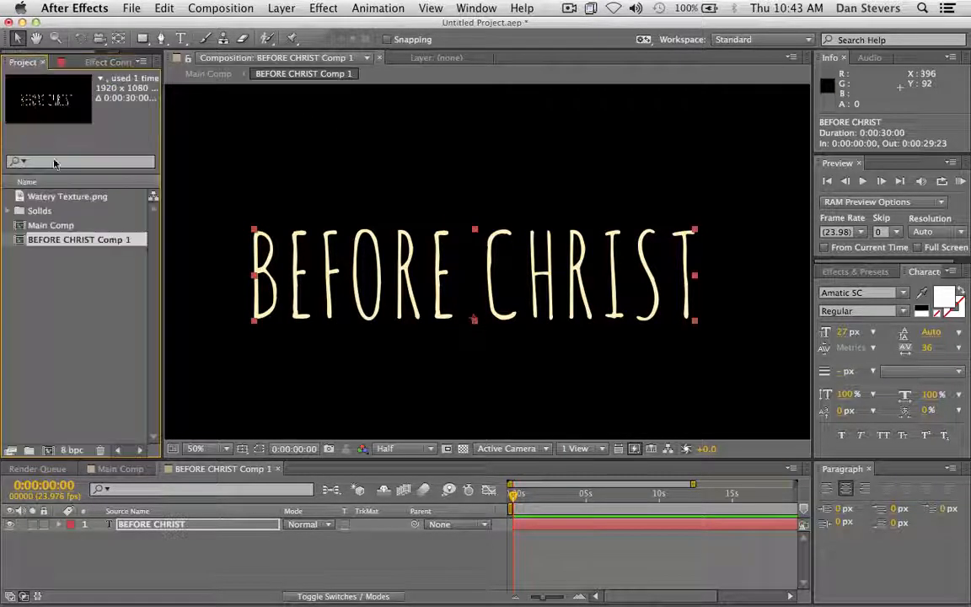
{"action": "left_click", "coordinate": [51, 267]}
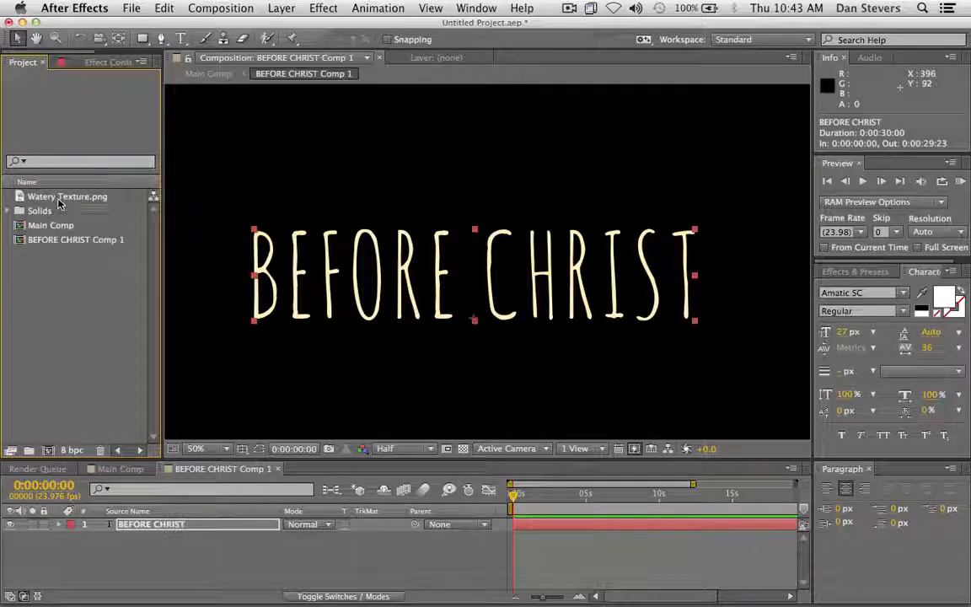
{"action": "left_click_drag", "start_coordinate": [52, 197], "coordinate": [45, 446]}
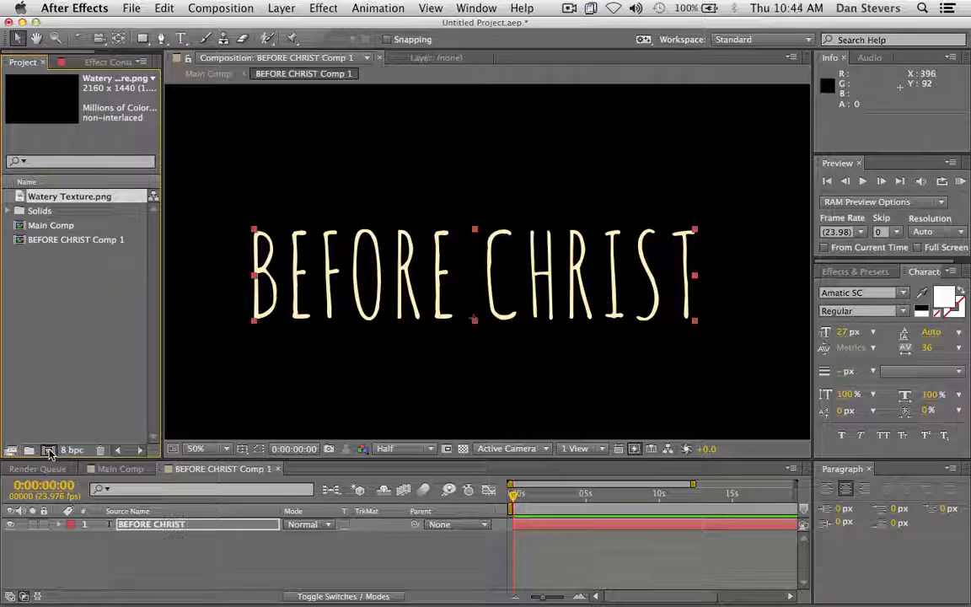
{"action": "left_click", "coordinate": [49, 452]}
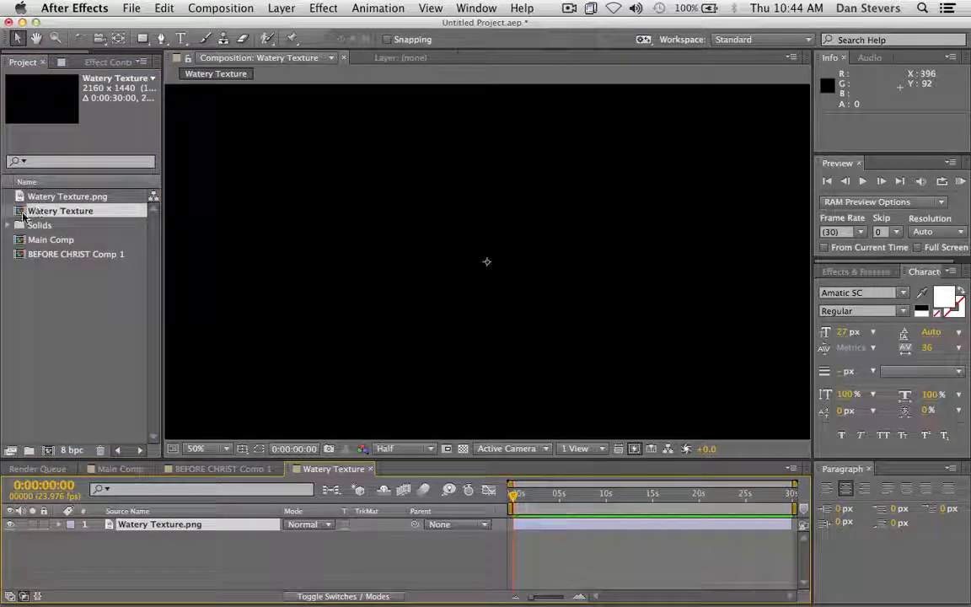
Place the Watery Texture composition above the text layer in BEFORE CHRIST Comp 1
{"action": "left_click", "coordinate": [30, 301]}
{"action": "left_click", "coordinate": [25, 212]}
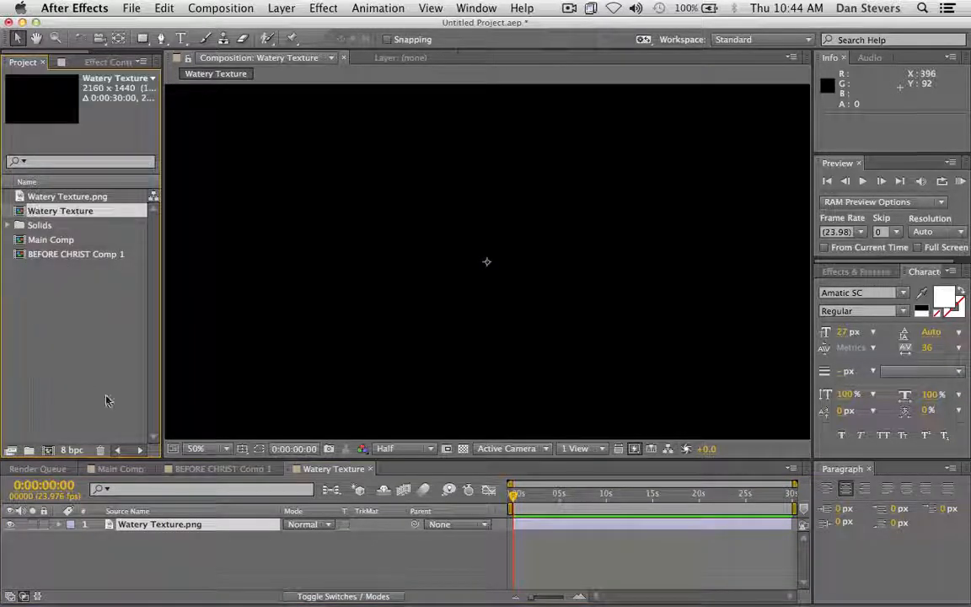
{"action": "left_click", "coordinate": [209, 469]}
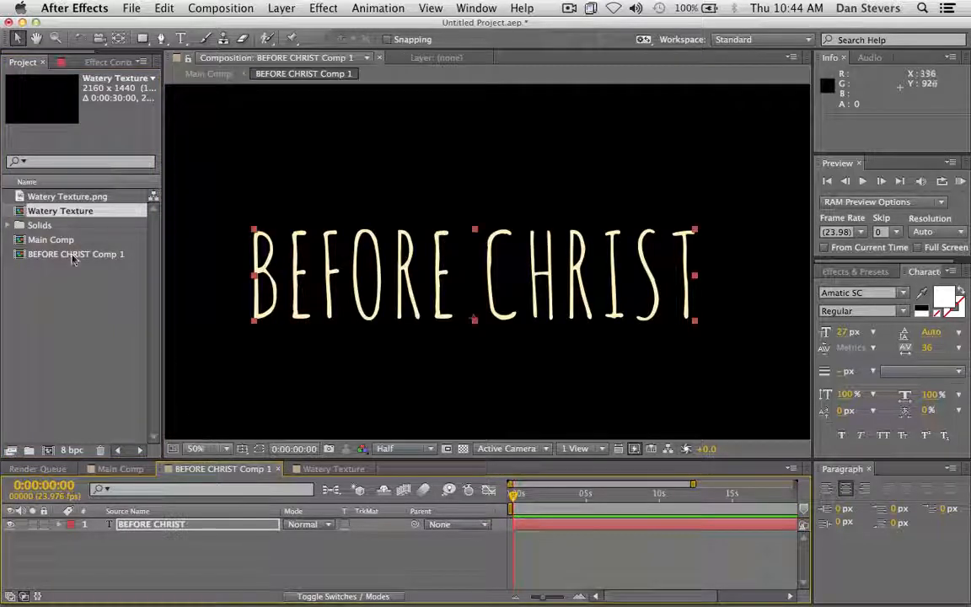
{"action": "left_click_drag", "start_coordinate": [40, 214], "coordinate": [167, 526]}
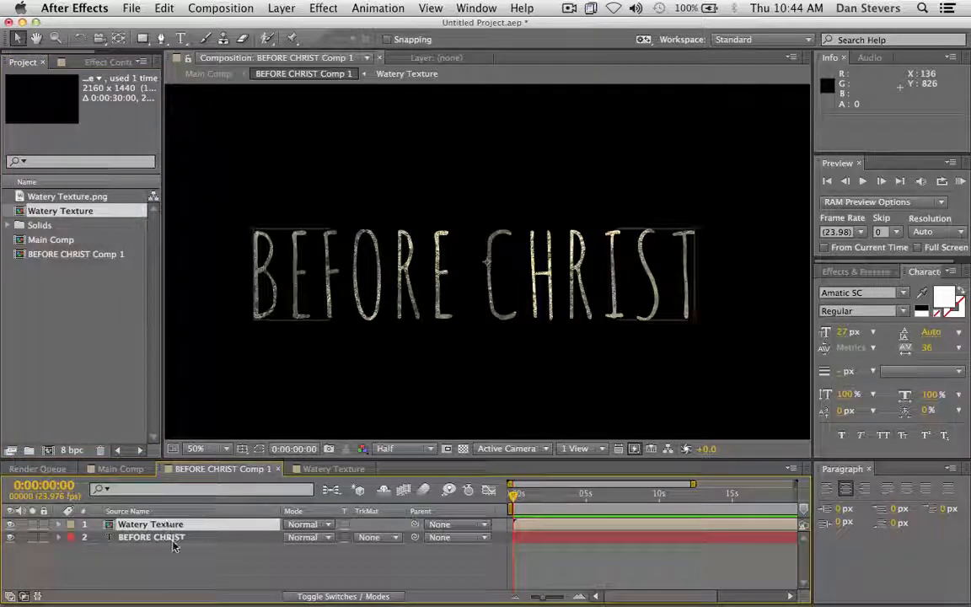
Open the nested Watery Texture composition and turn on its transparency grid
{"action": "left_click", "coordinate": [463, 451]}
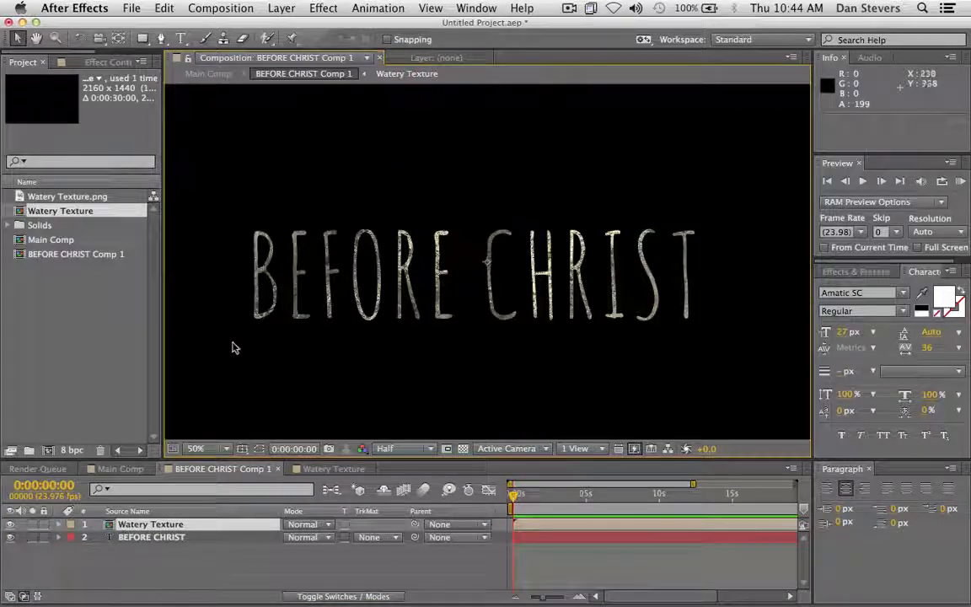
{"action": "double_click", "coordinate": [129, 525]}
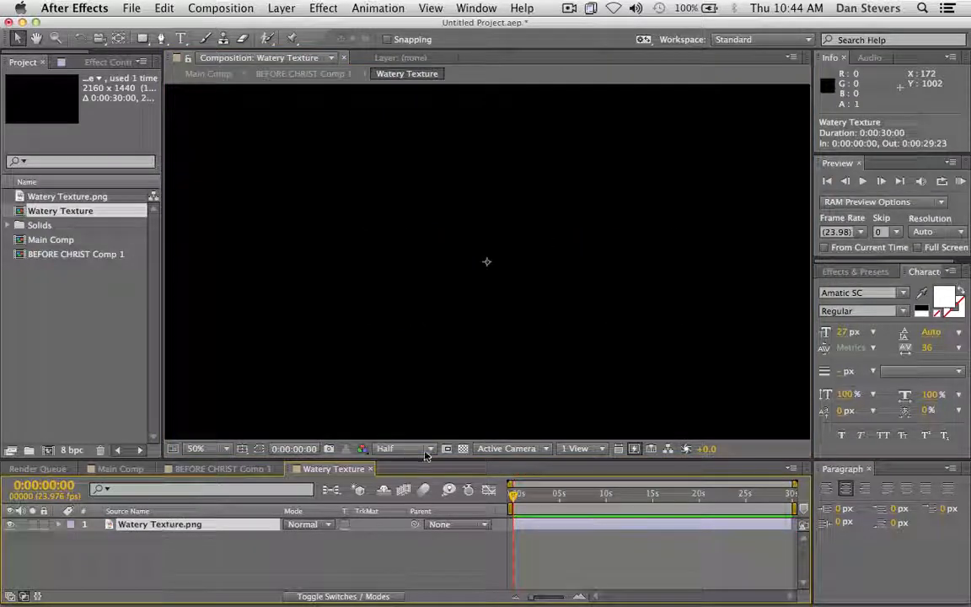
{"action": "left_click", "coordinate": [463, 449]}
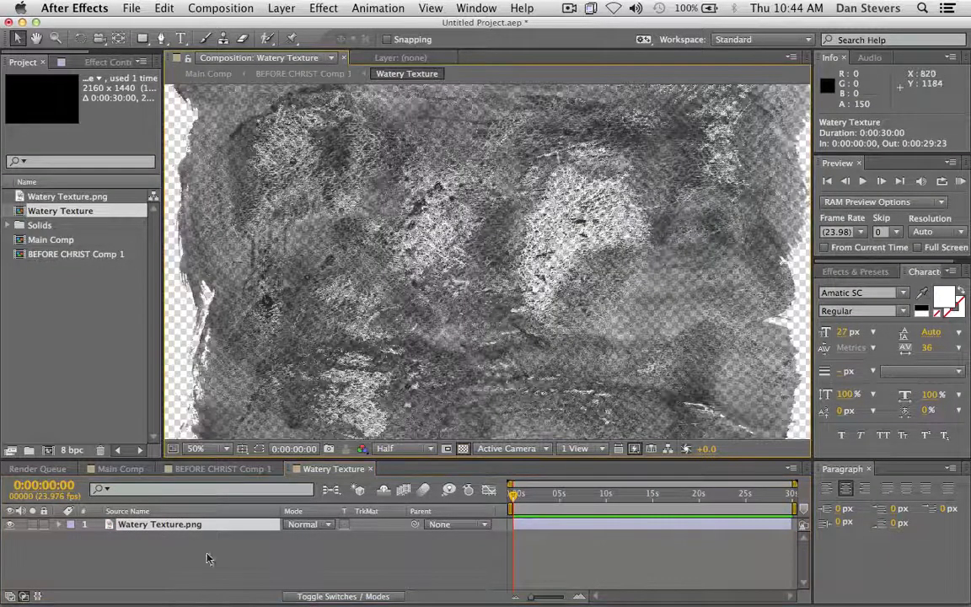
Duplicate the Watery Texture.png layer and rotate the upper copy to cover the texture's gaps
{"action": "left_click", "coordinate": [163, 527]}
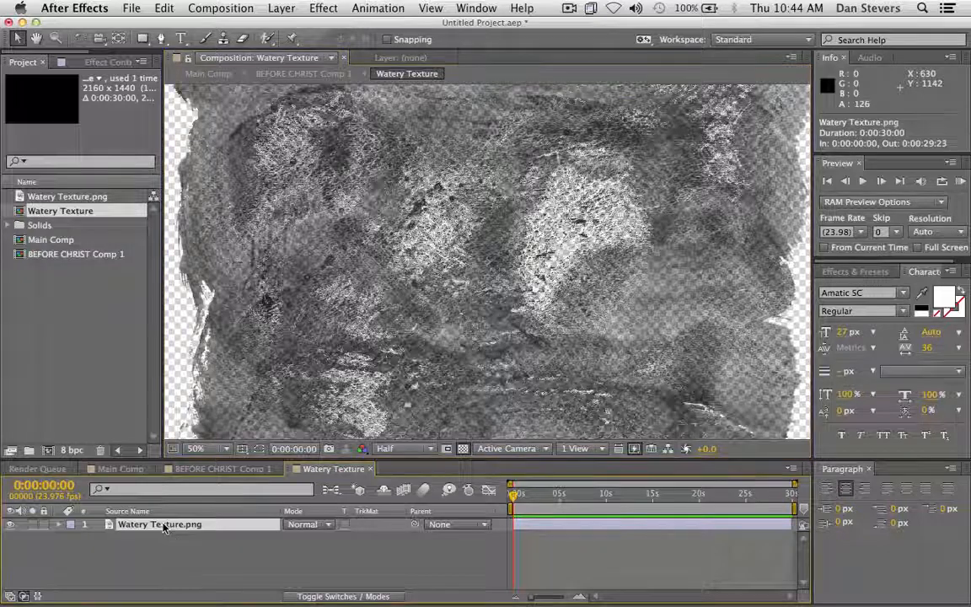
{"action": "key", "text": "super+d"}
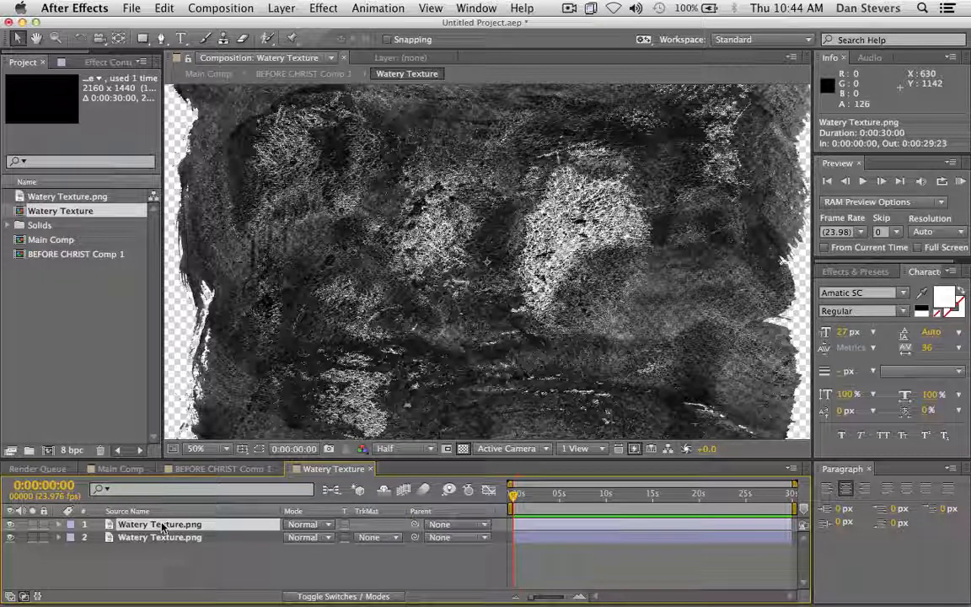
{"action": "key", "text": "r"}
{"action": "left_click_drag", "start_coordinate": [302, 537], "coordinate": [386, 528]}
Scale the upper Watery Texture.png copy to 148% and shift it slightly down and to the right
{"action": "key", "text": "s"}
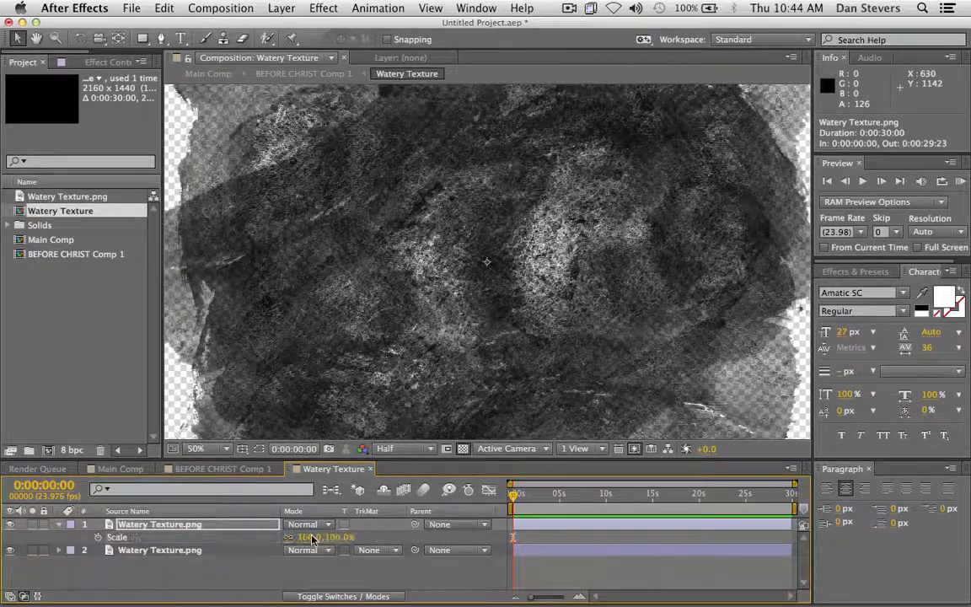
{"action": "left_click_drag", "start_coordinate": [315, 535], "coordinate": [343, 536]}
{"action": "left_click_drag", "start_coordinate": [396, 292], "coordinate": [423, 315]}
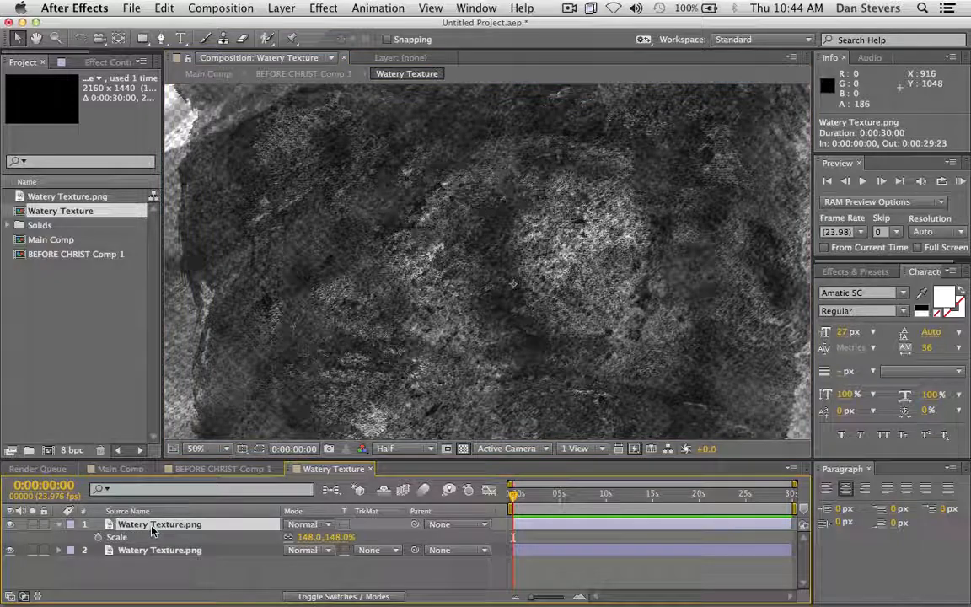
Duplicate the enlarged Watery Texture.png layer, rotate the new copy to 206° and move it to about position 990, 906
{"action": "key", "text": "ctrl+d"}
{"action": "key", "text": "r"}
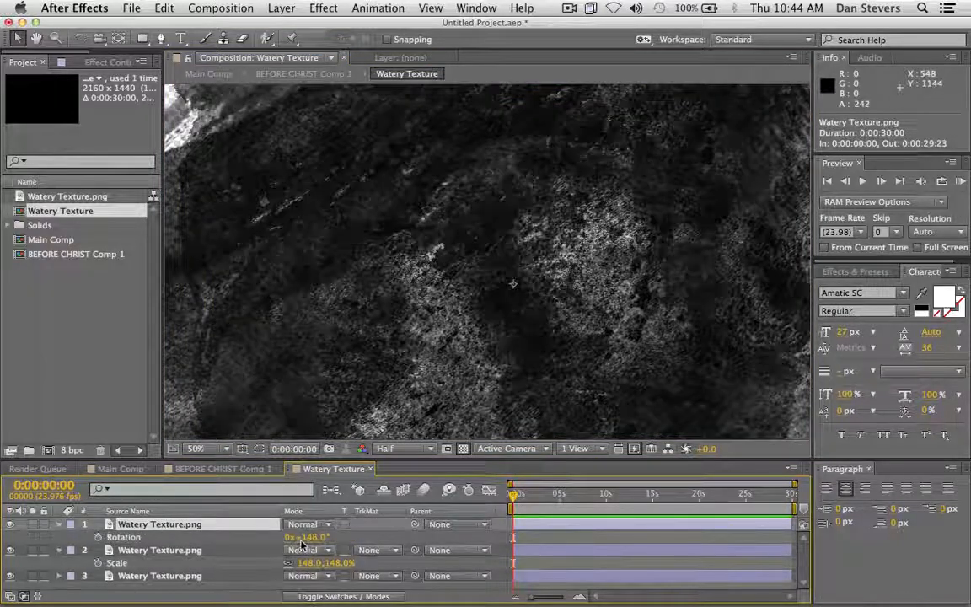
{"action": "left_click_drag", "start_coordinate": [300, 537], "coordinate": [345, 328]}
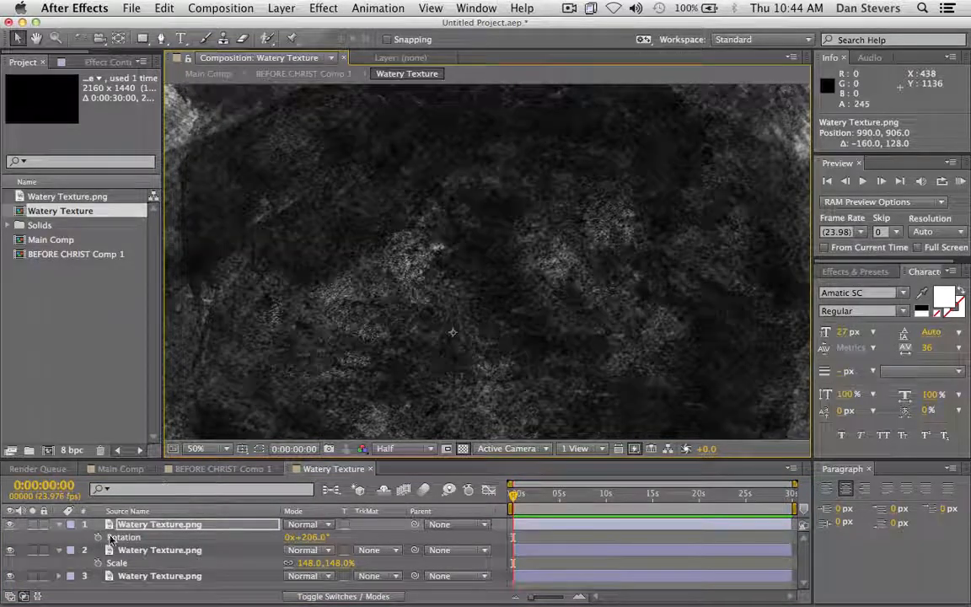
{"action": "left_click", "coordinate": [140, 526]}
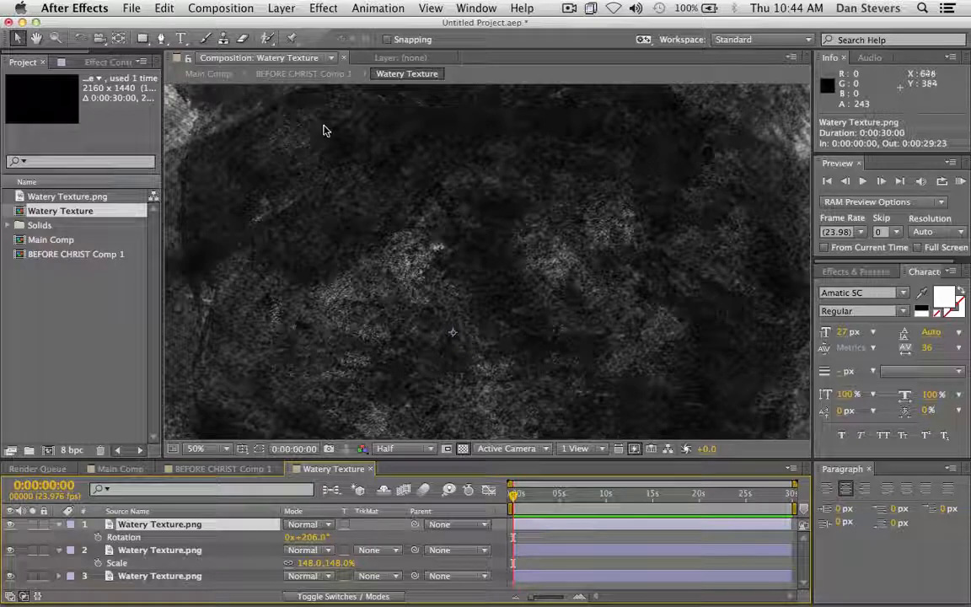
Return to BEFORE CHRIST Comp 1 and check the layered texture with the transparency grid on and off
{"action": "left_click", "coordinate": [305, 74]}
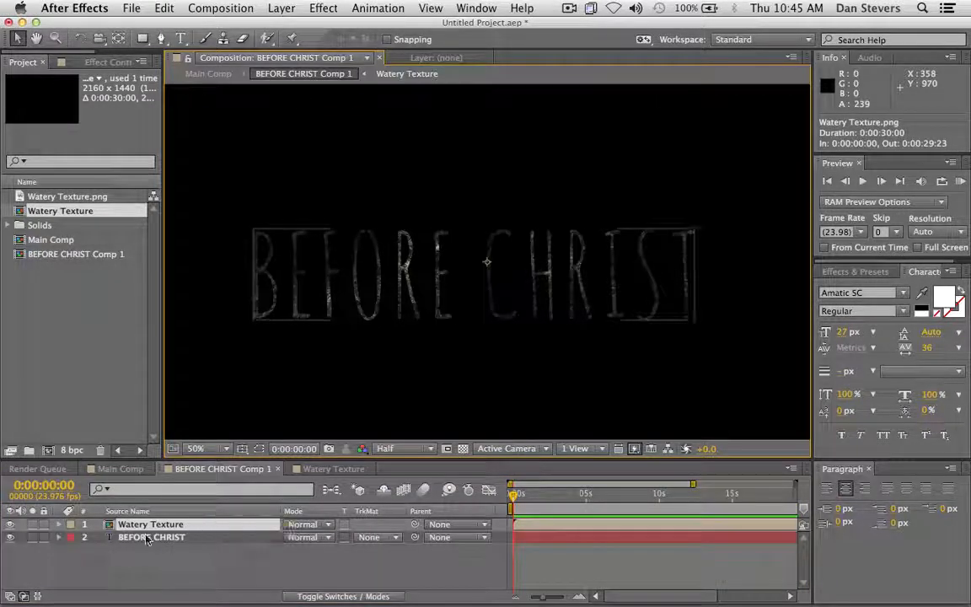
{"action": "left_click", "coordinate": [464, 450]}
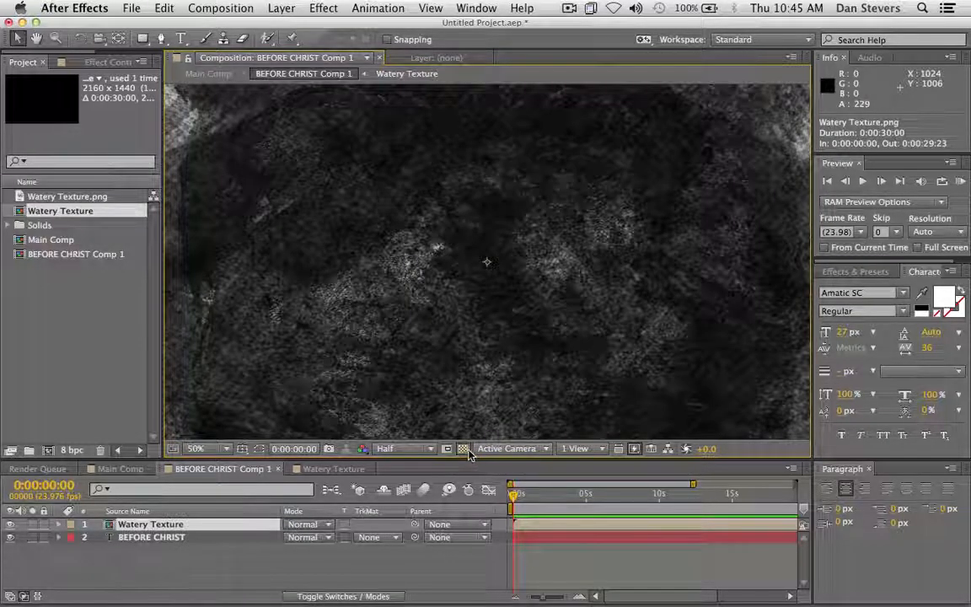
{"action": "left_click", "coordinate": [464, 449]}
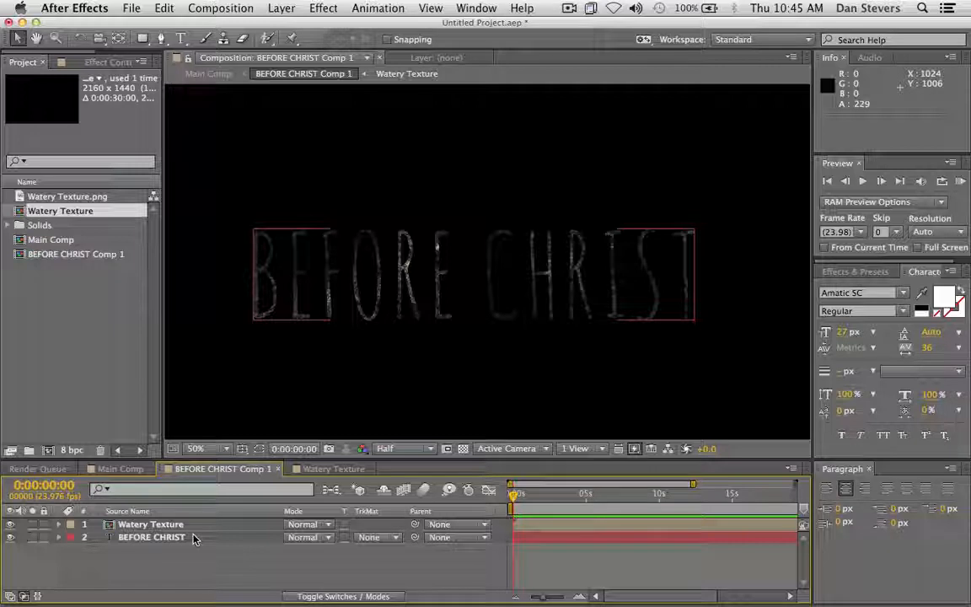
Examine the track matte options offered for the BEFORE CHRIST text layer
{"action": "left_click", "coordinate": [371, 537]}
{"action": "left_click", "coordinate": [145, 542]}
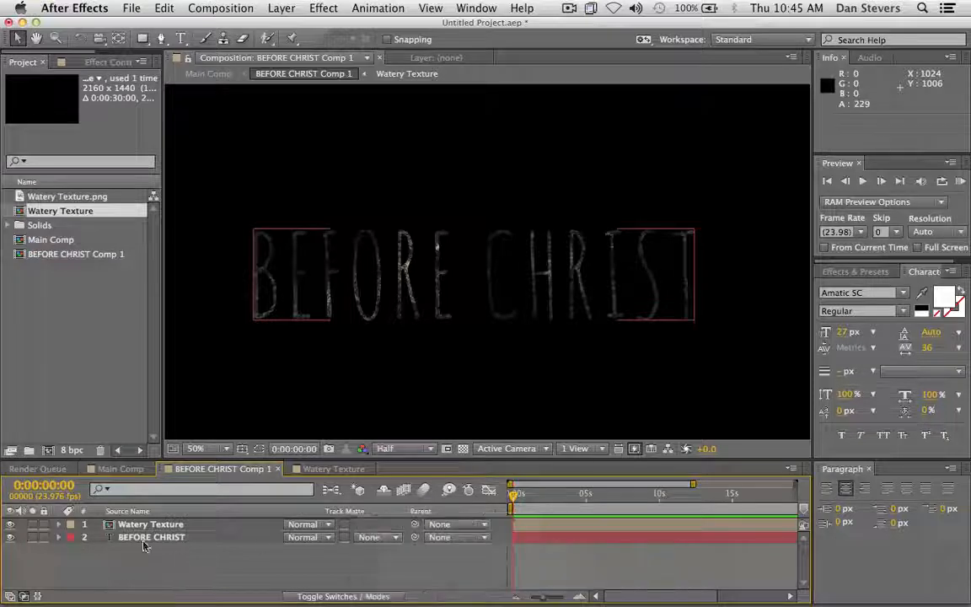
{"action": "left_click", "coordinate": [139, 536]}
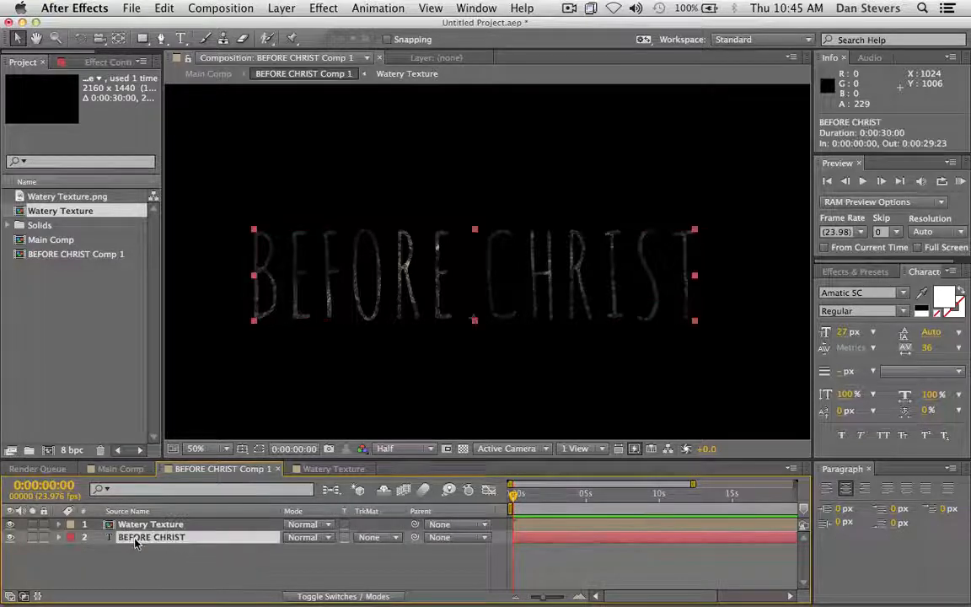
{"action": "left_click", "coordinate": [378, 538]}
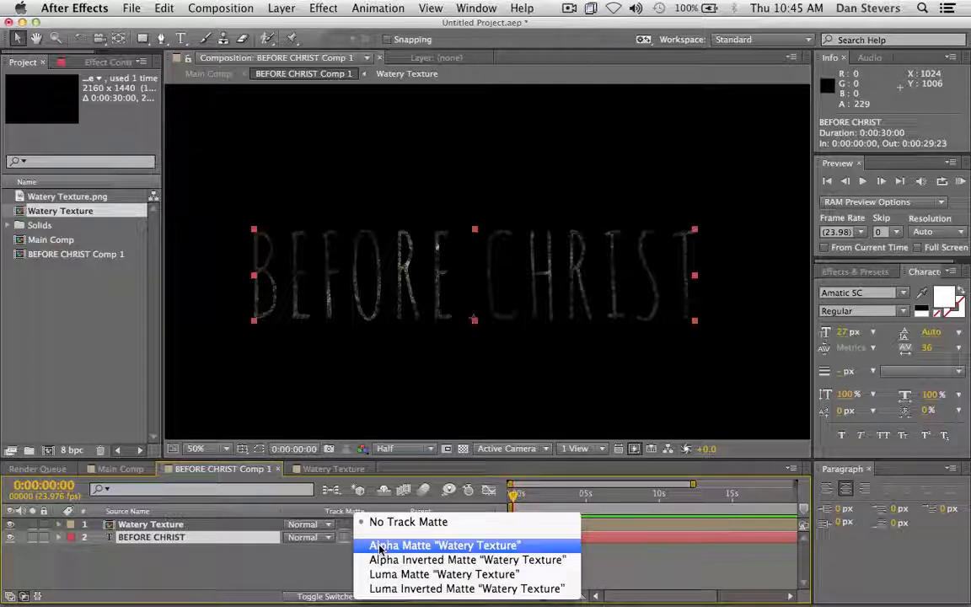
{"action": "left_click", "coordinate": [263, 556]}
Try Watery Texture below the text with Alpha Matte "BEFORE CHRIST", inspect it at 100% magnification, and restore the original layer order
{"action": "left_click_drag", "start_coordinate": [168, 524], "coordinate": [168, 543]}
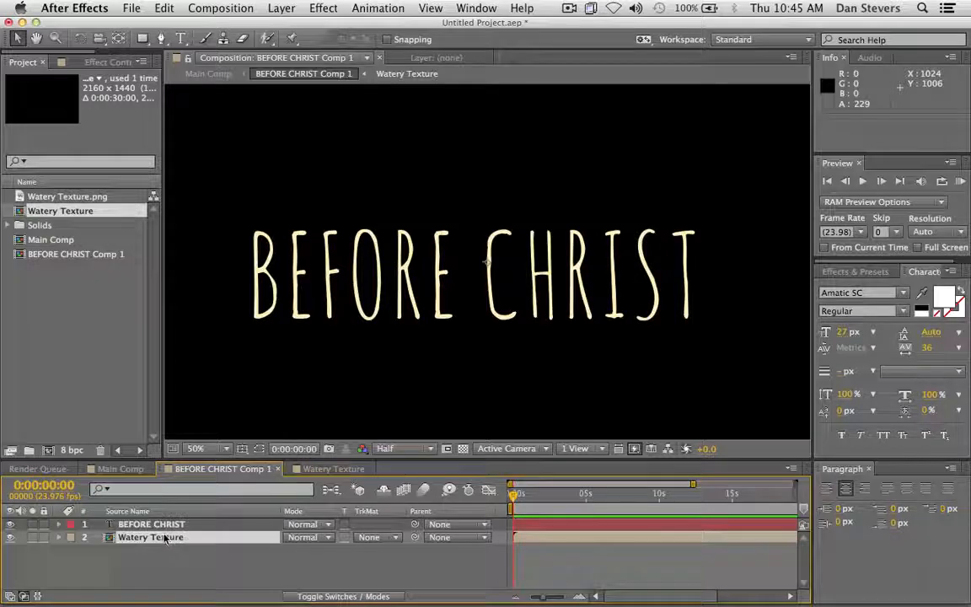
{"action": "left_click", "coordinate": [377, 541]}
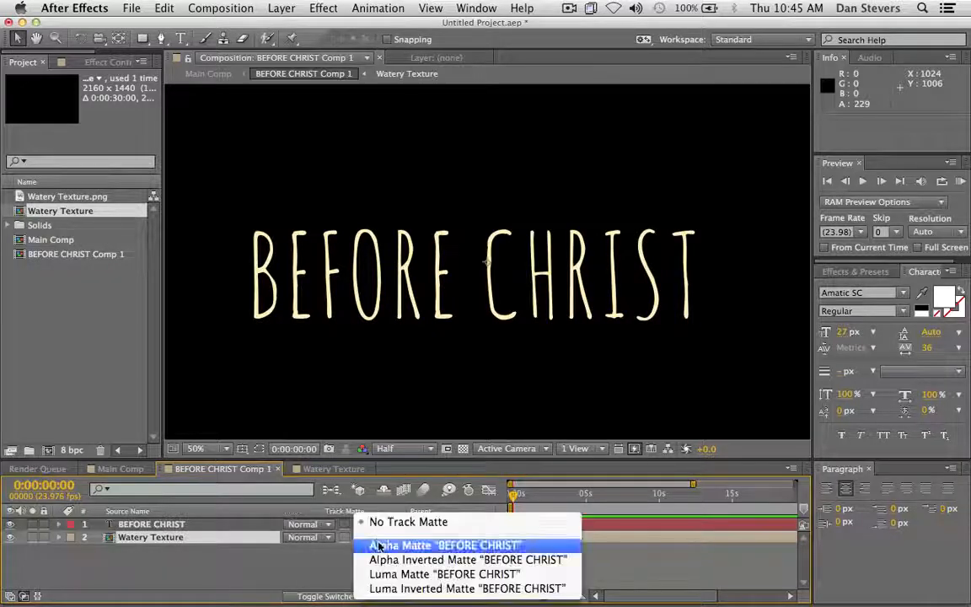
{"action": "left_click", "coordinate": [375, 544]}
{"action": "left_click", "coordinate": [462, 448]}
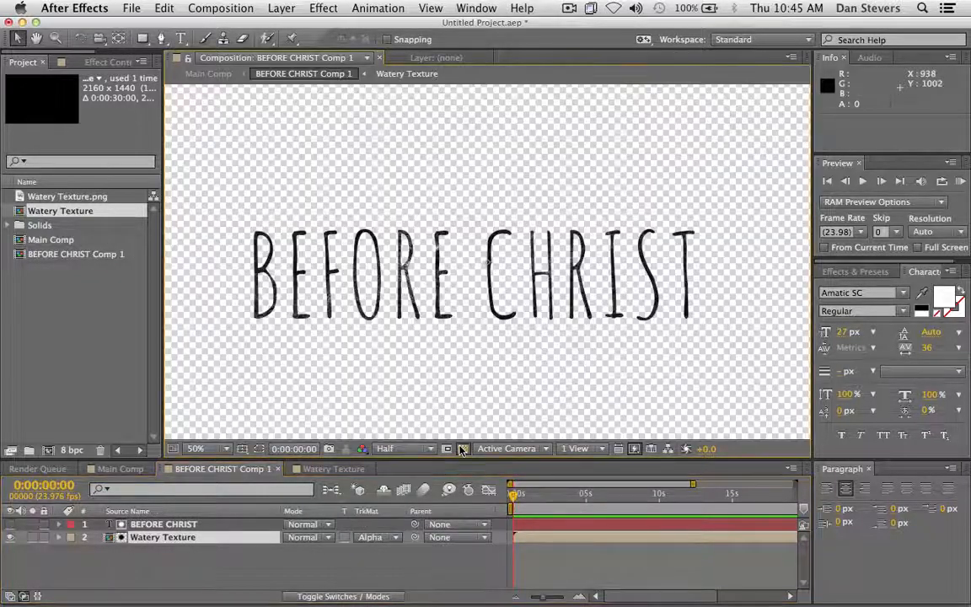
{"action": "key", "text": "period"}
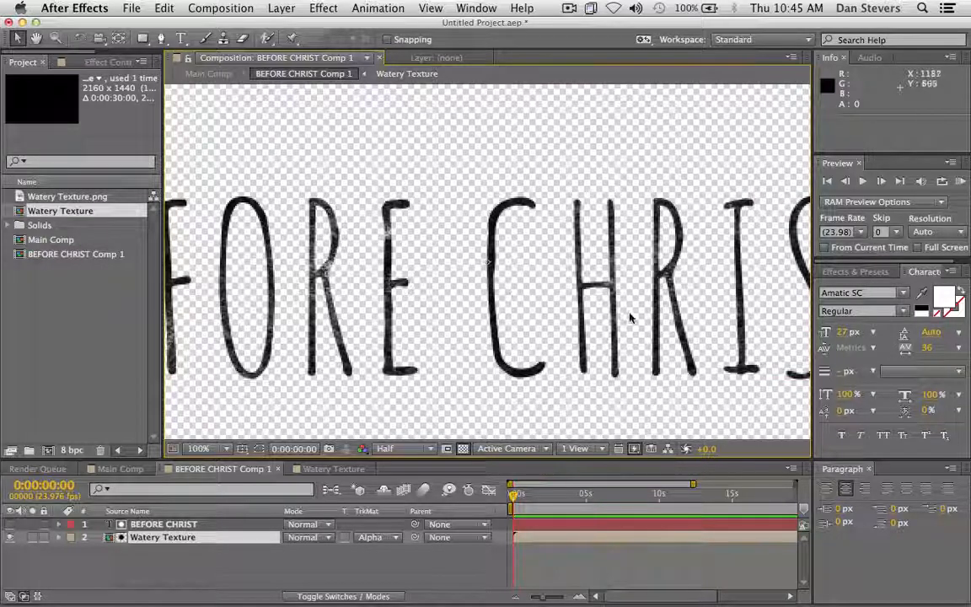
{"action": "mouse_move", "coordinate": [131, 536]}
{"action": "left_mouse_down"}
{"action": "mouse_move", "coordinate": [154, 528]}
{"action": "mouse_move", "coordinate": [135, 534]}
{"action": "left_mouse_up"}
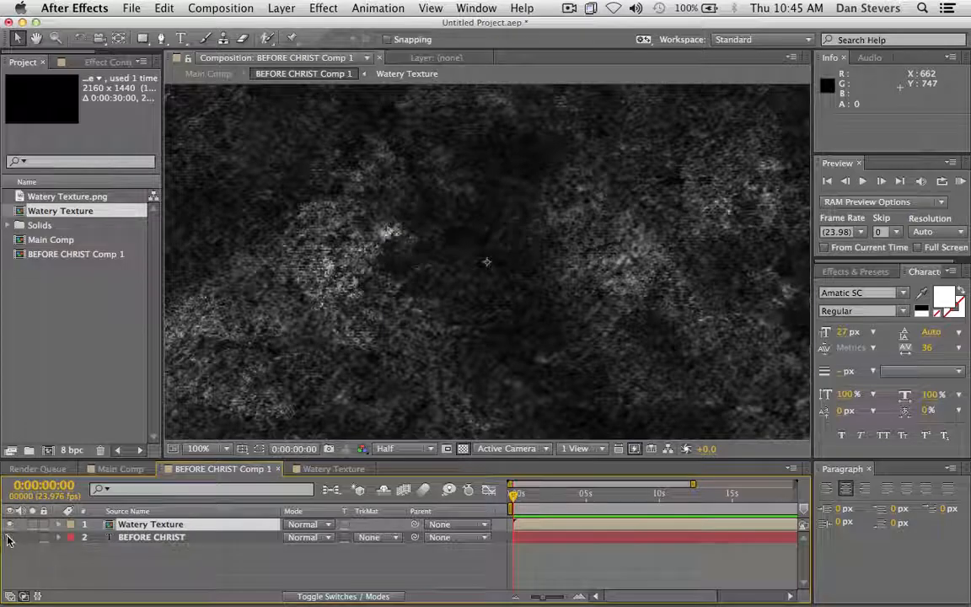
Duplicate the BEFORE CHRIST text layer twice in BEFORE CHRIST Comp 1
{"action": "left_click", "coordinate": [160, 537]}
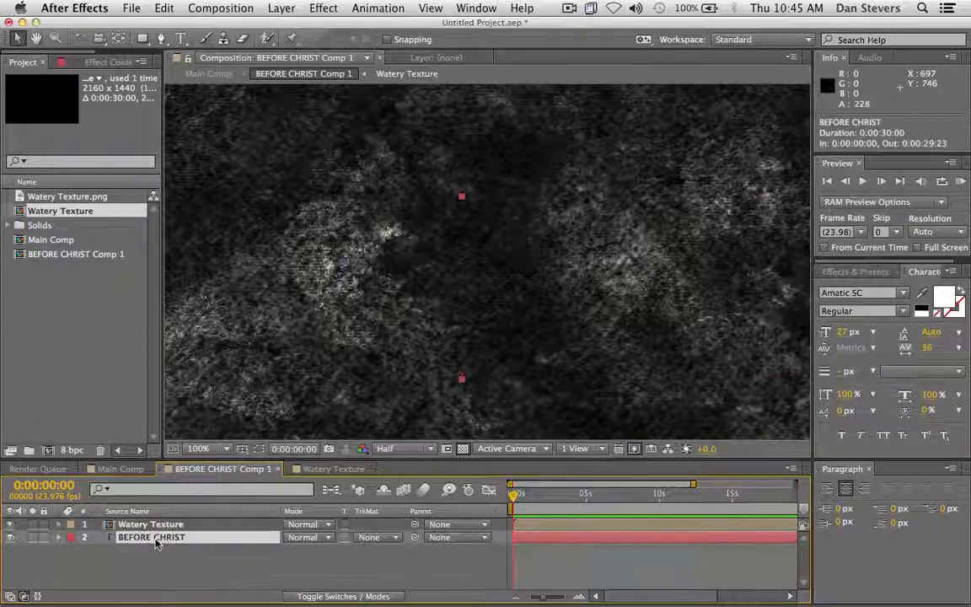
{"action": "key", "text": "ctrl+d"}
{"action": "left_click", "coordinate": [148, 550]}
{"action": "key", "text": "ctrl+d"}
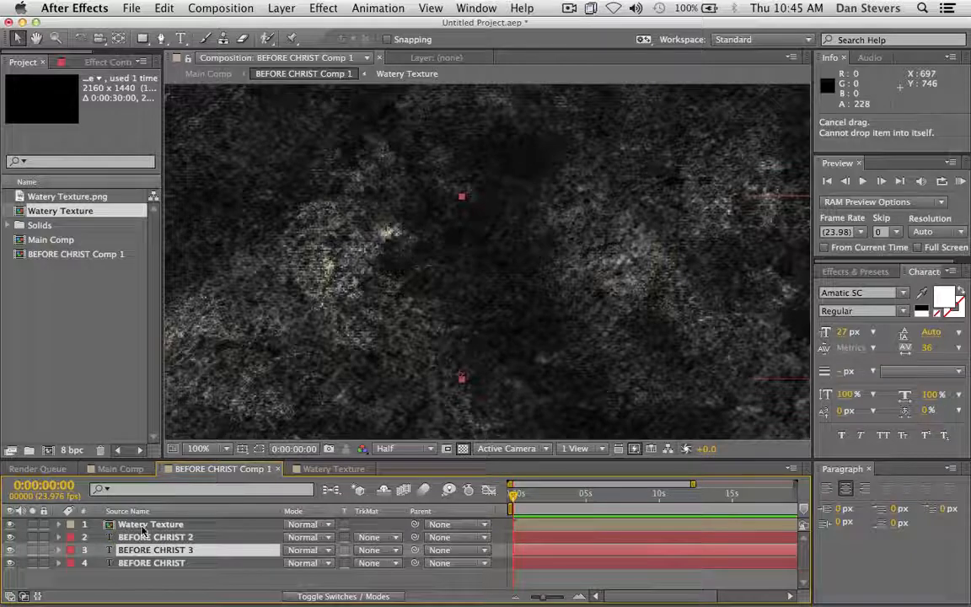
Delete the BEFORE CHRIST 3 and BEFORE CHRIST text layers, keeping BEFORE CHRIST 2 beneath Watery Texture
{"action": "left_click", "coordinate": [143, 526]}
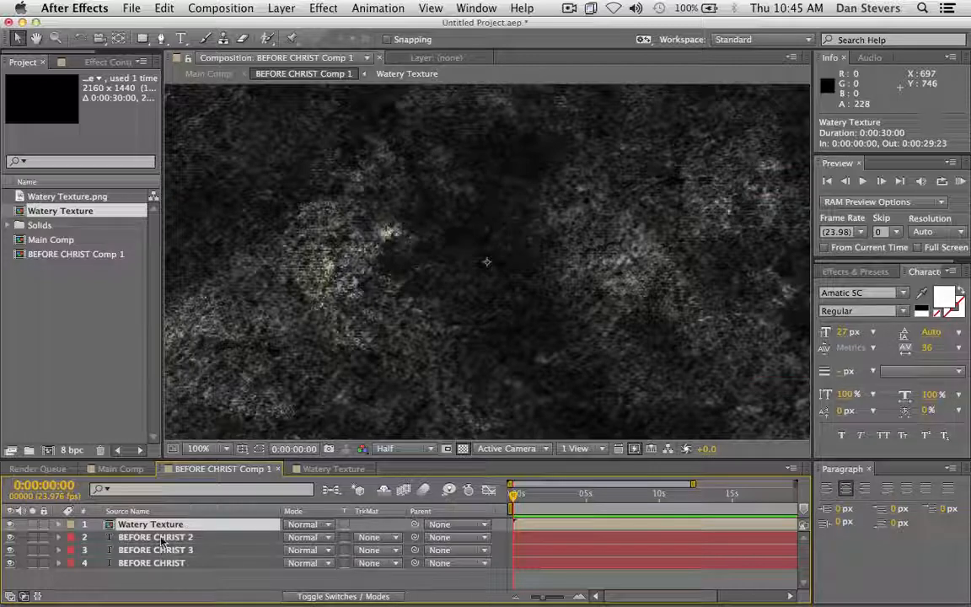
{"action": "left_click", "coordinate": [142, 549]}
{"action": "left_click", "coordinate": [139, 563], "text": "shift"}
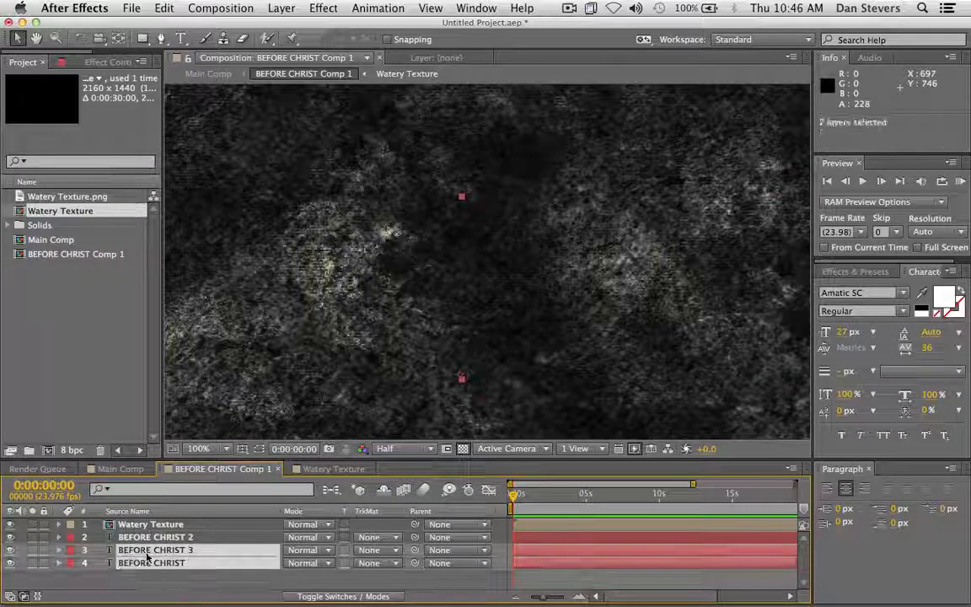
{"action": "key", "text": "Delete"}
Set the Watery Texture layer's blending mode to Stencil Alpha and inspect the textured text with the transparency grid off
{"action": "left_click", "coordinate": [286, 526]}
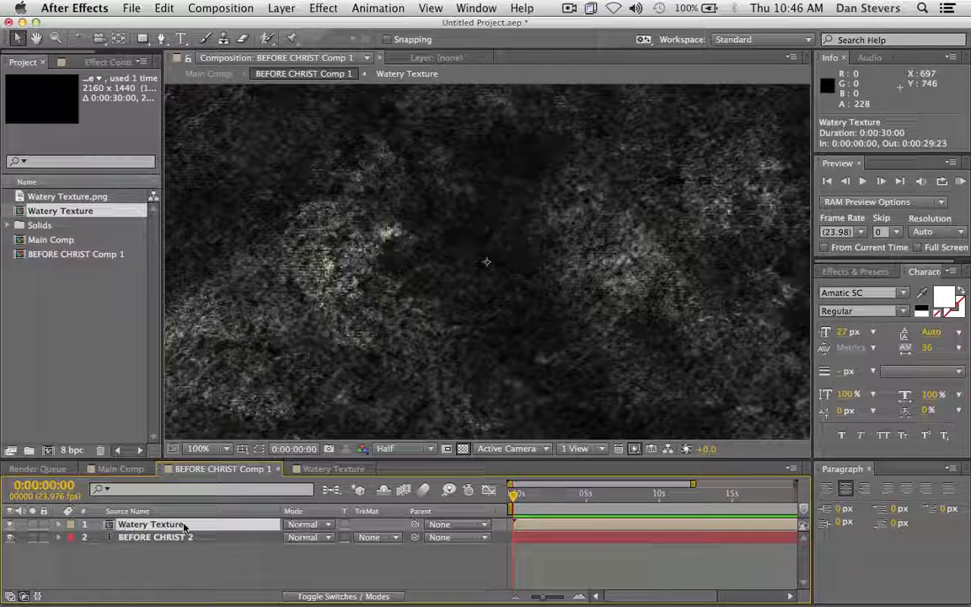
{"action": "left_click", "coordinate": [306, 528]}
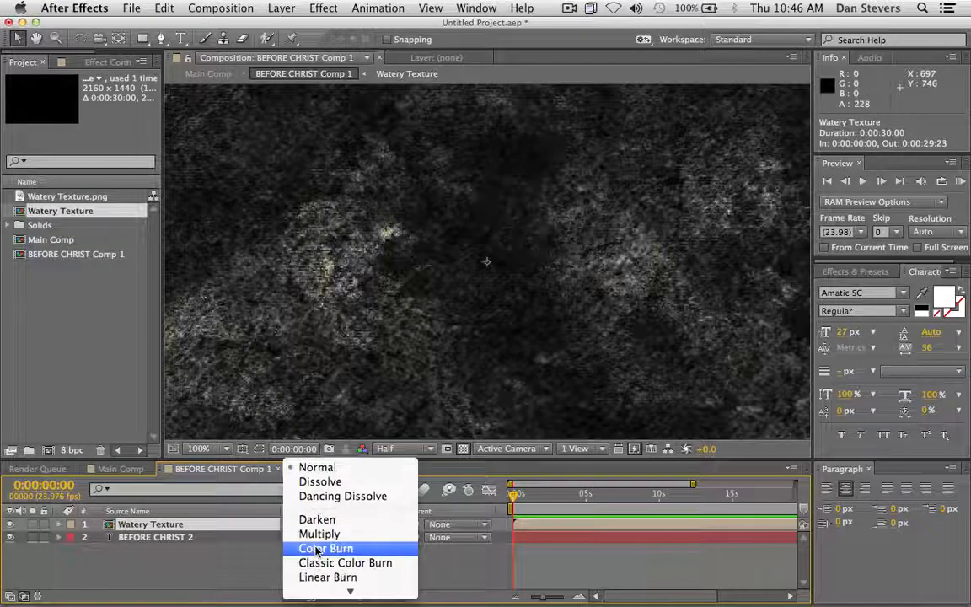
{"action": "scroll", "coordinate": [318, 548], "scroll_direction": "down", "scroll_amount": 10}
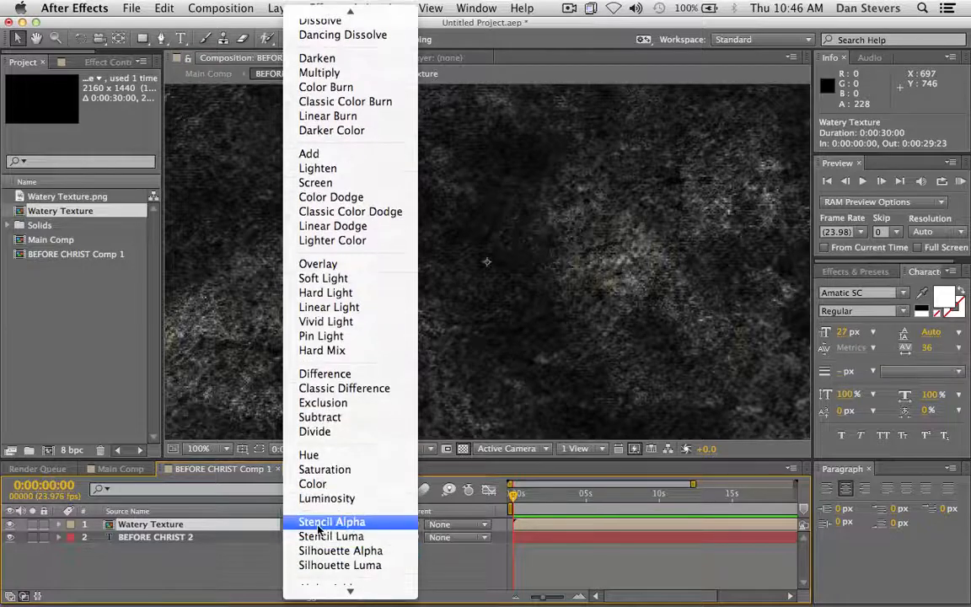
{"action": "left_click", "coordinate": [320, 523]}
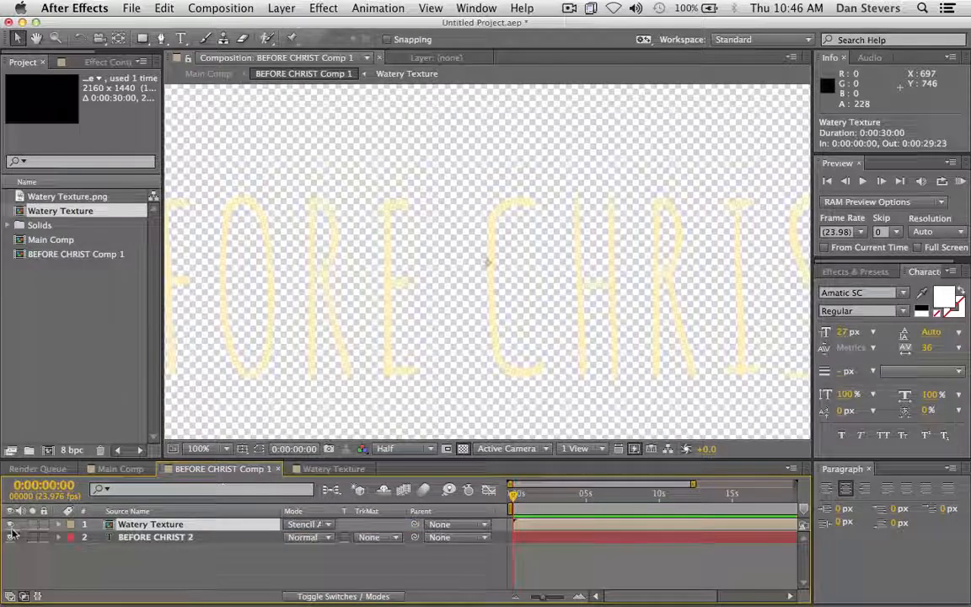
{"action": "key", "text": "comma"}
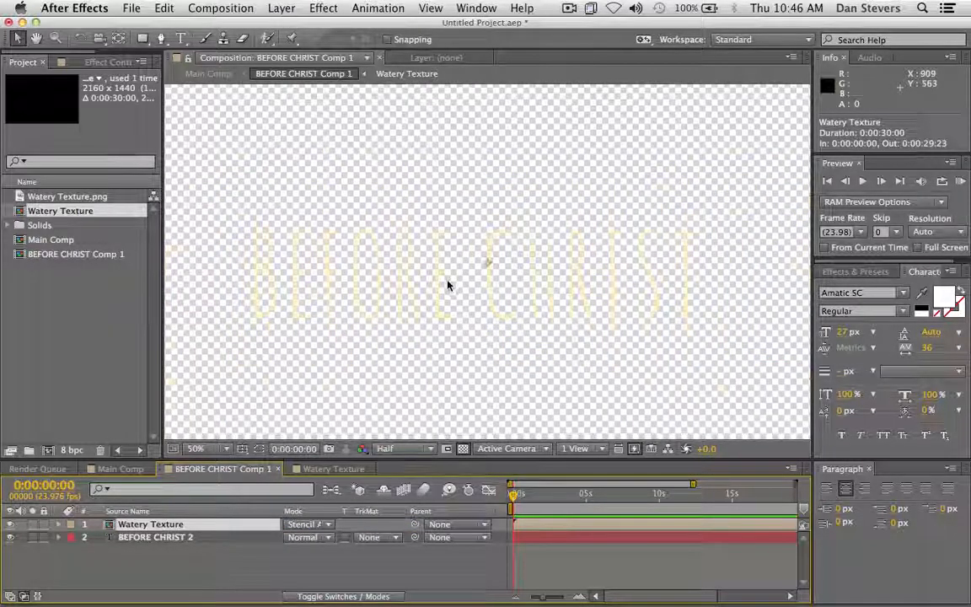
{"action": "left_click", "coordinate": [463, 448]}
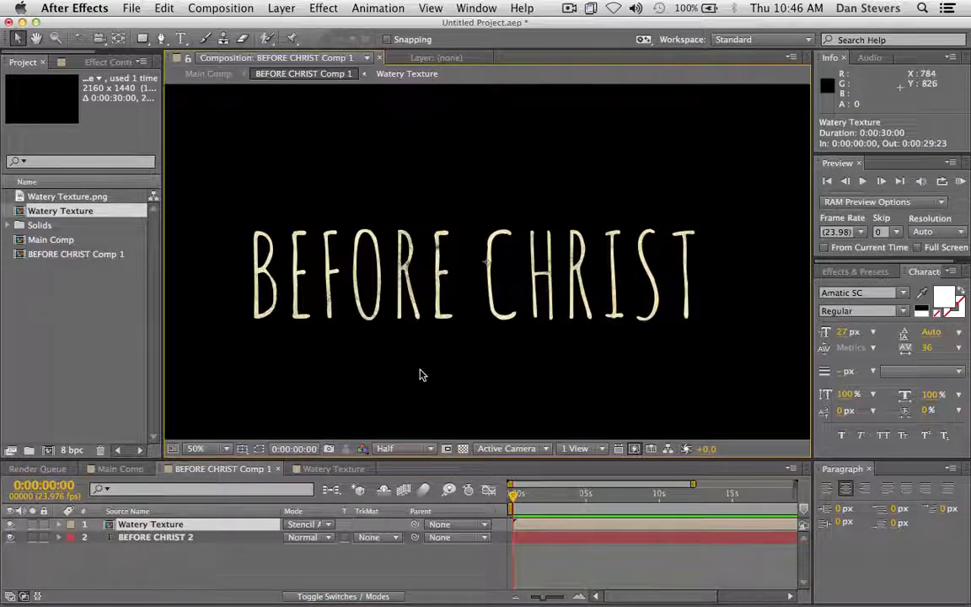
{"action": "key", "text": "period"}
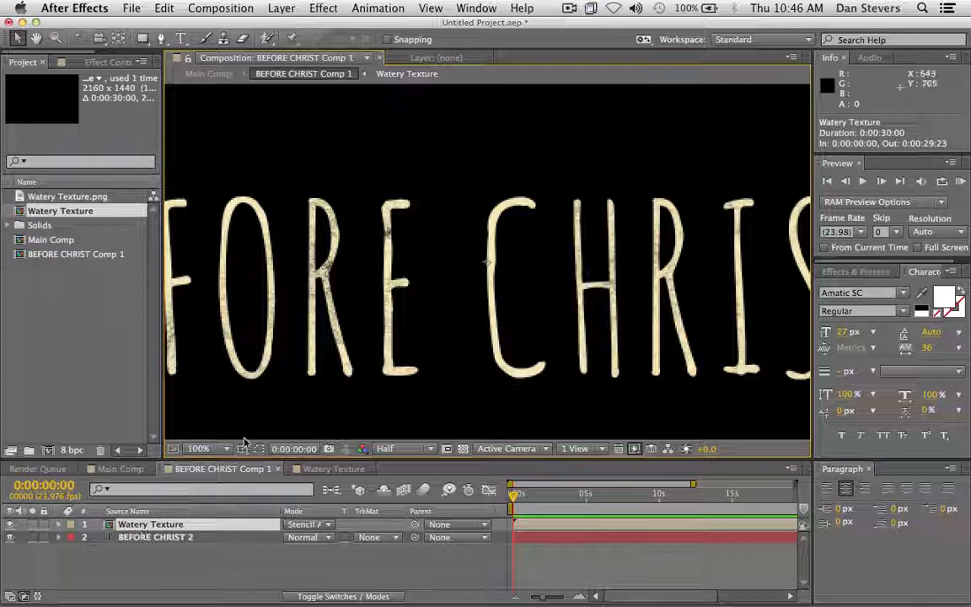
Duplicate the BEFORE CHRIST 2 text layer and move the lower of the two layers up and left to about 830, 492
{"action": "left_click", "coordinate": [194, 538]}
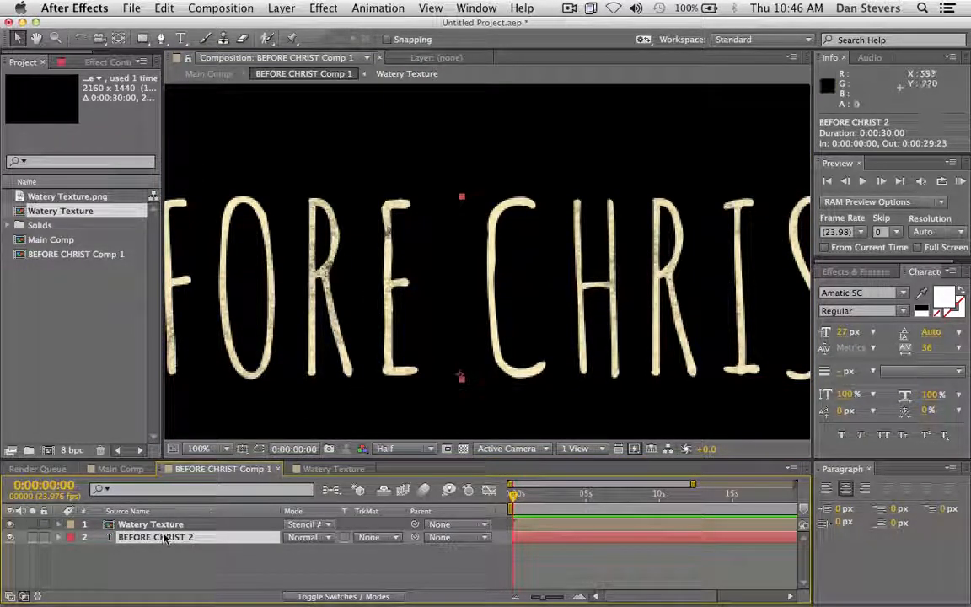
{"action": "key", "text": "comma"}
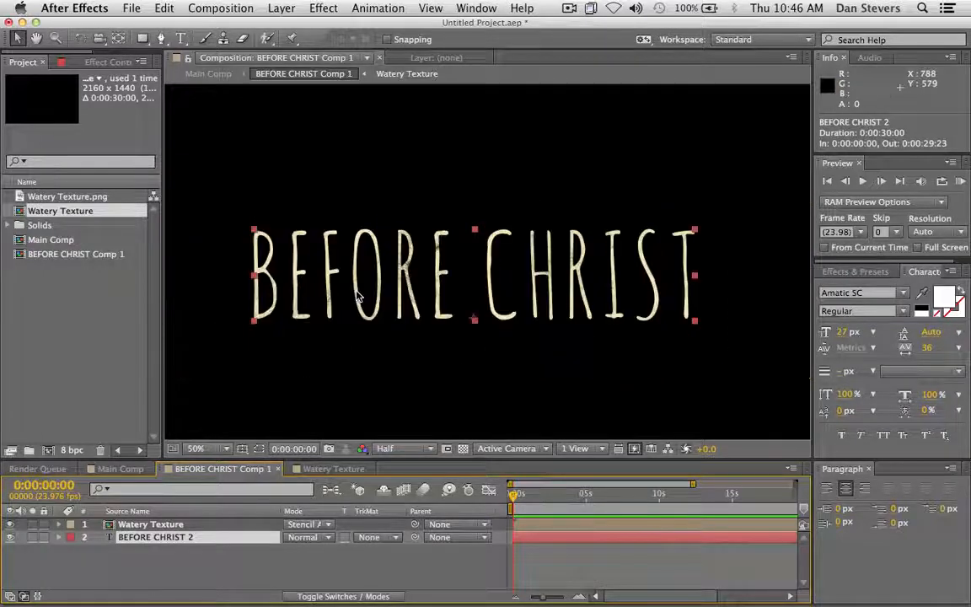
{"action": "key", "text": "super+d"}
{"action": "left_click", "coordinate": [150, 549]}
{"action": "left_click_drag", "start_coordinate": [424, 259], "coordinate": [389, 188]}
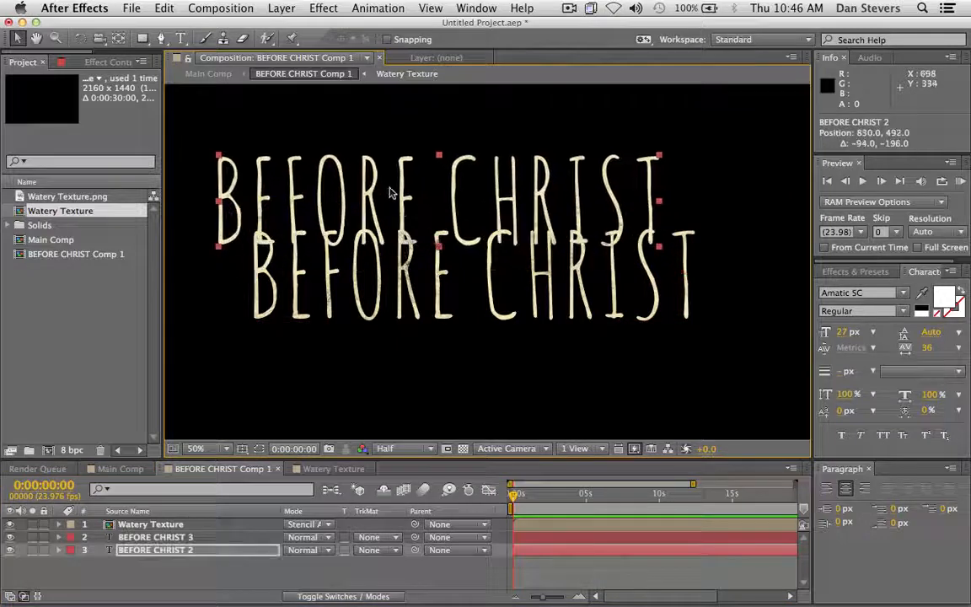
{"action": "scroll", "coordinate": [389, 188], "scroll_direction": "up", "scroll_amount": 2}
{"action": "scroll", "coordinate": [429, 296], "scroll_direction": "down", "scroll_amount": 2}
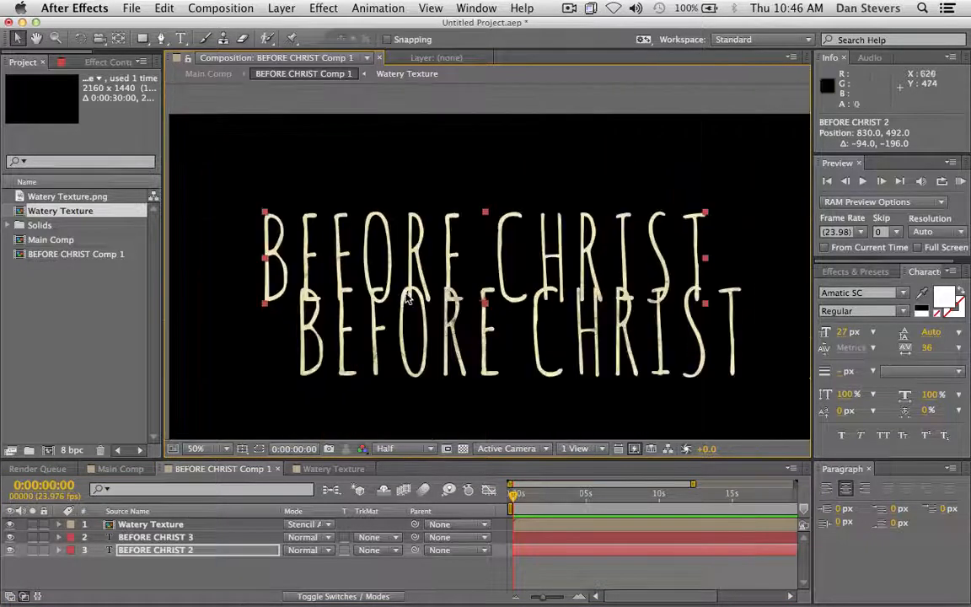
Enlarge the raised BEFORE CHRIST 2 text to about 1494% and place a duplicate of it lower down at about 874, 890
{"action": "left_click_drag", "start_coordinate": [706, 215], "coordinate": [722, 183]}
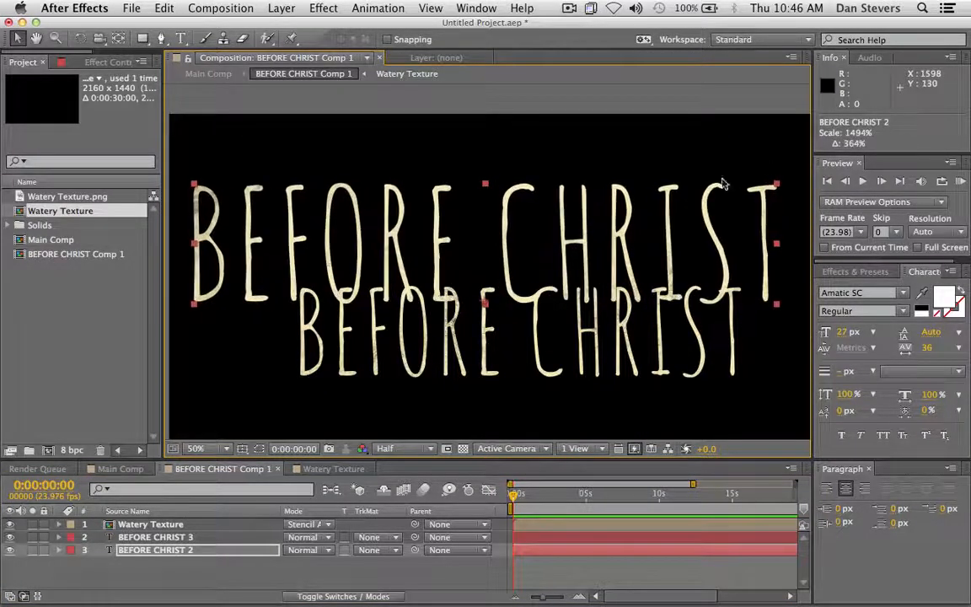
{"action": "key", "text": "super+d"}
{"action": "left_click_drag", "start_coordinate": [310, 255], "coordinate": [369, 306]}
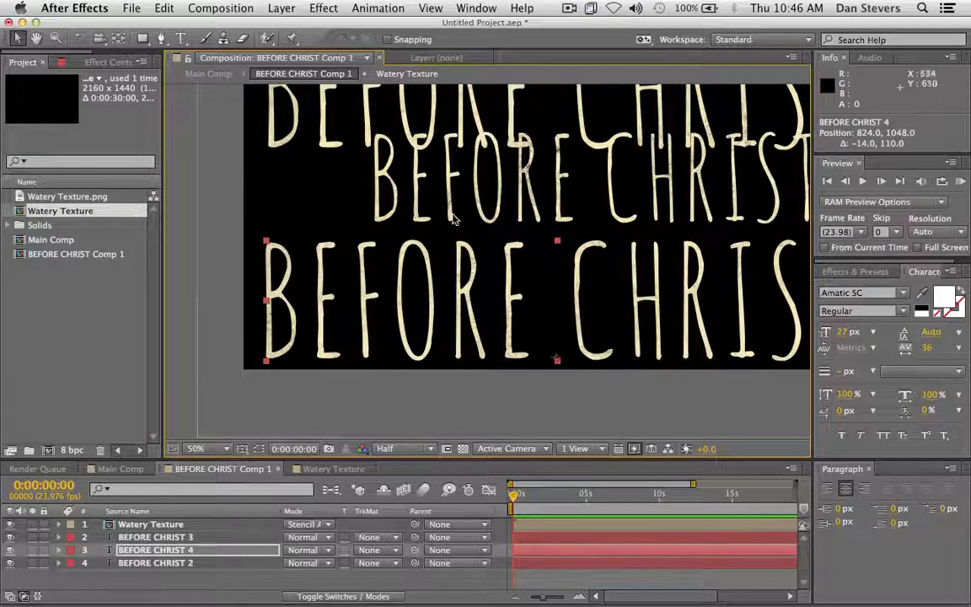
{"action": "scroll", "coordinate": [472, 259], "scroll_direction": "up", "scroll_amount": 2}
{"action": "left_click_drag", "start_coordinate": [433, 285], "coordinate": [495, 166]}
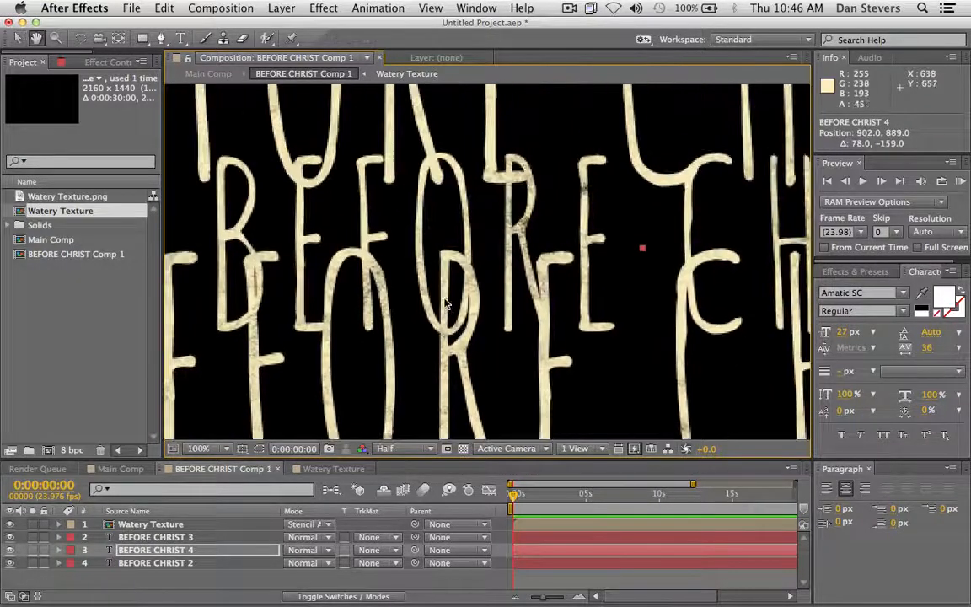
{"action": "left_click_drag", "start_coordinate": [435, 347], "coordinate": [425, 349]}
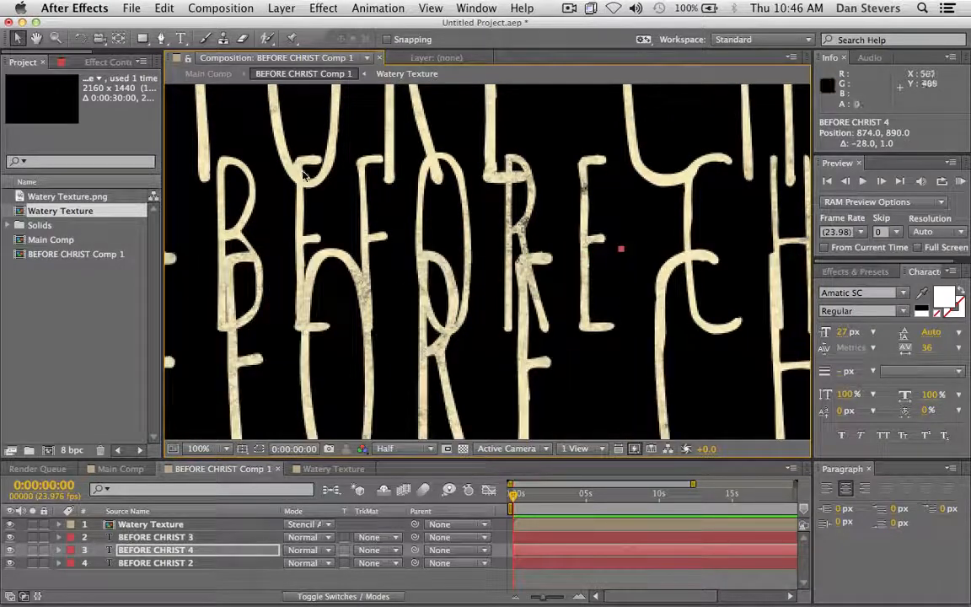
Delete the two enlarged text layers, BEFORE CHRIST 4 and BEFORE CHRIST 2, leaving only the original-size title
{"action": "left_click", "coordinate": [156, 563], "text": "shift"}
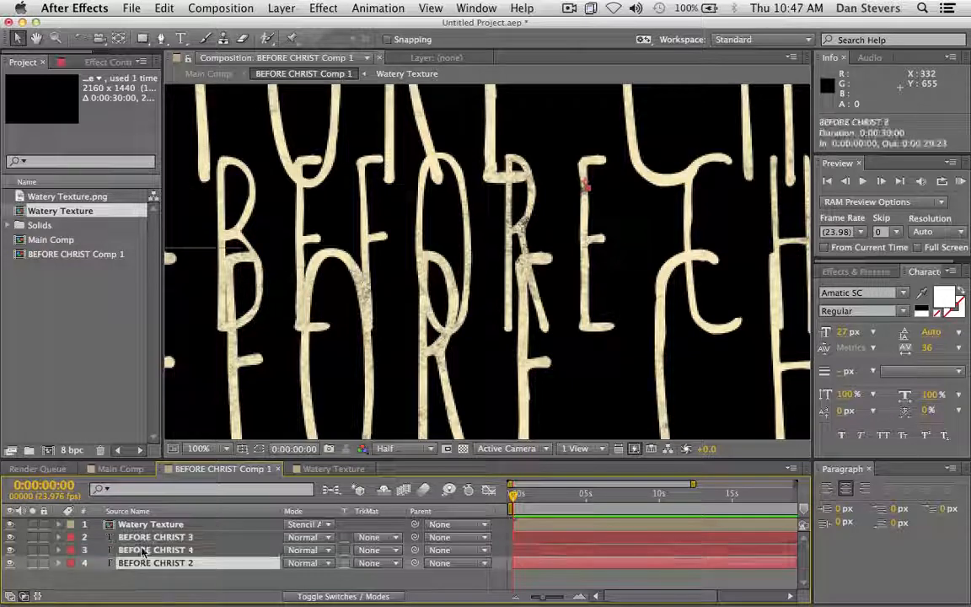
{"action": "key", "text": "Delete"}
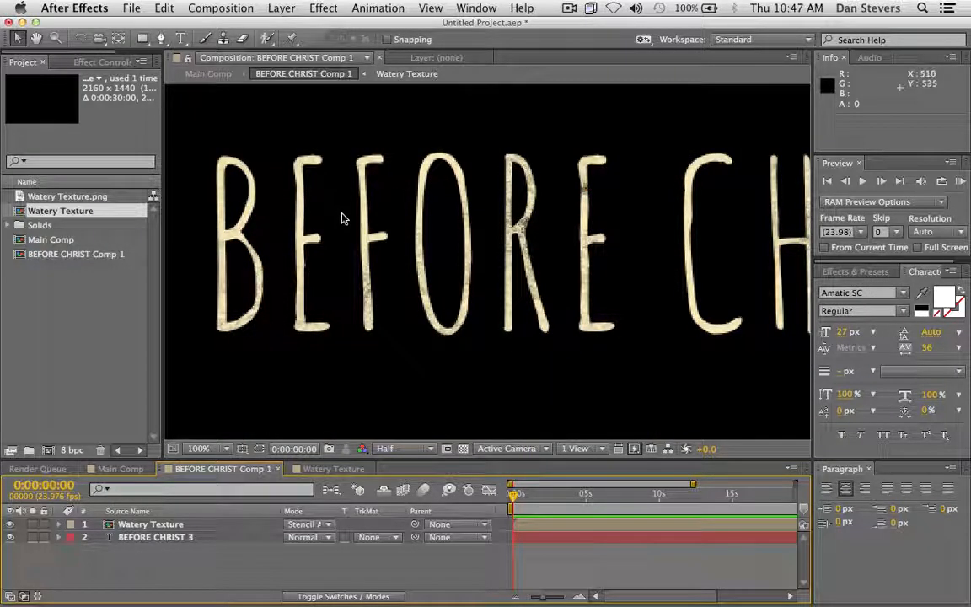
{"action": "key", "text": "comma"}
{"action": "left_click_drag", "start_coordinate": [526, 251], "coordinate": [481, 255]}
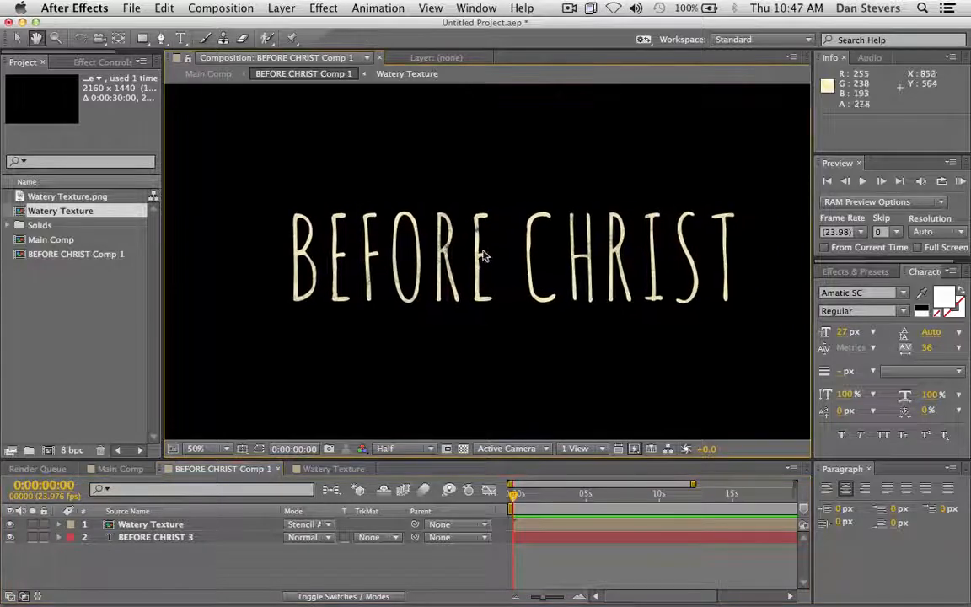
Return to Main Comp and inspect the textured title against the gray-purple background at 100% and 50% magnification
{"action": "left_click", "coordinate": [209, 73]}
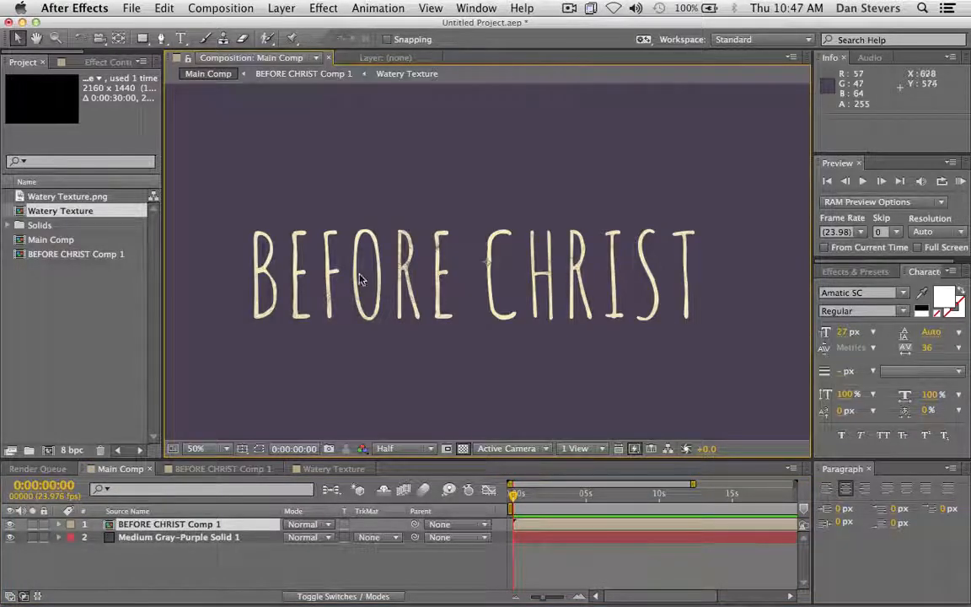
{"action": "key", "text": "period"}
{"action": "key", "text": "comma"}
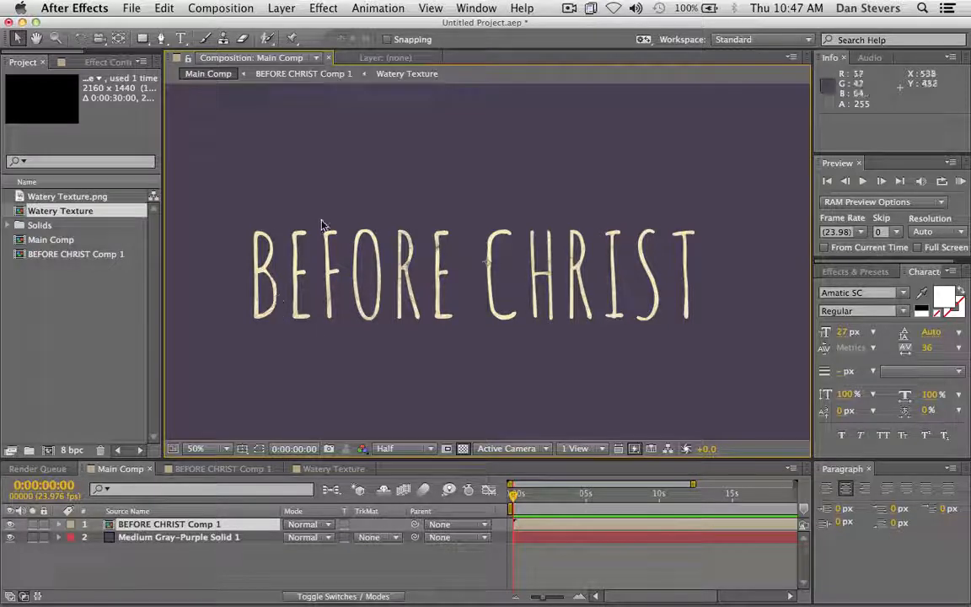
{"action": "key", "text": "period"}
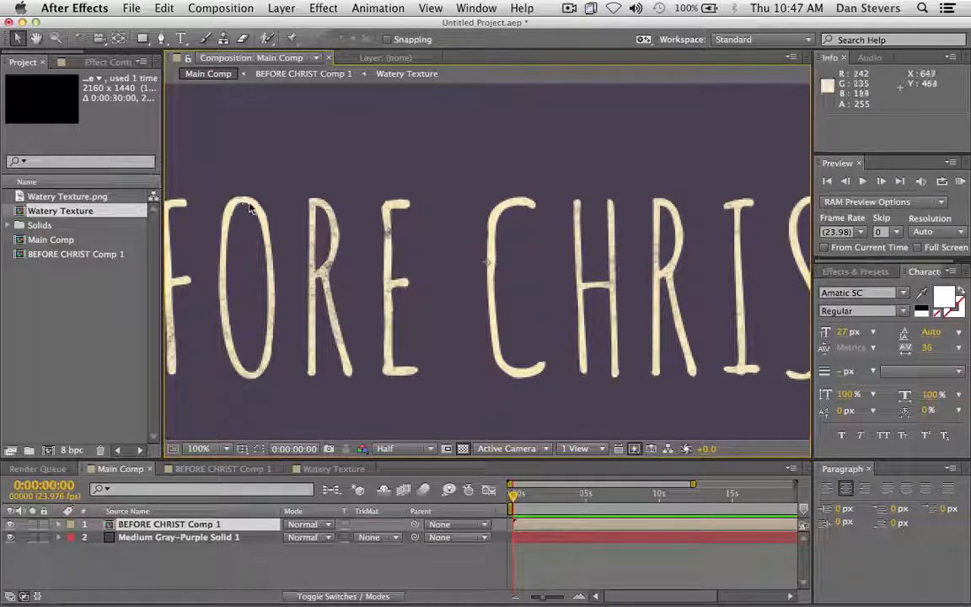
{"action": "key", "text": "comma"}
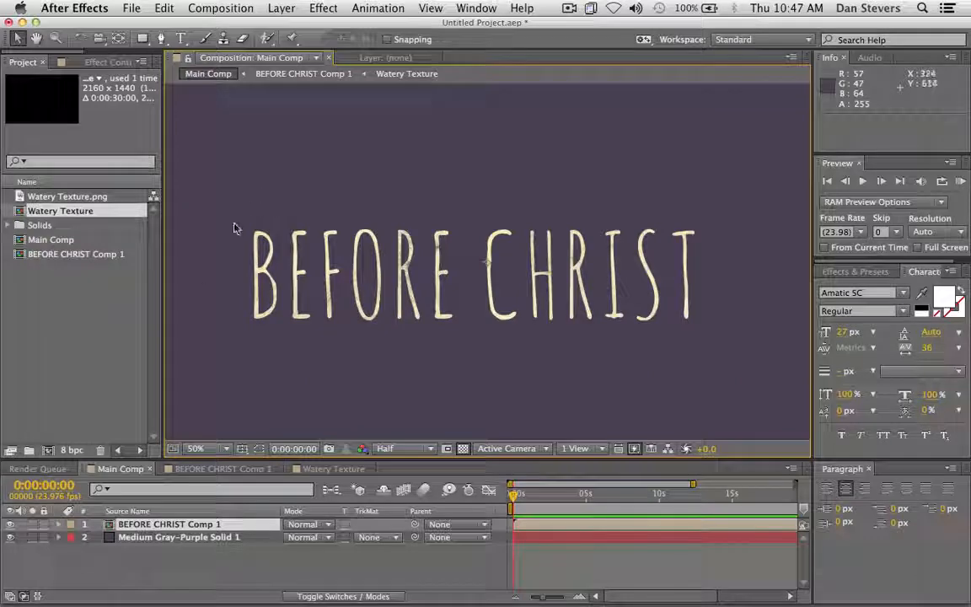
Add an adjustment layer above BEFORE CHRIST Comp 1 in Main Comp and apply the Displacement Map effect to it
{"action": "left_click", "coordinate": [281, 8]}
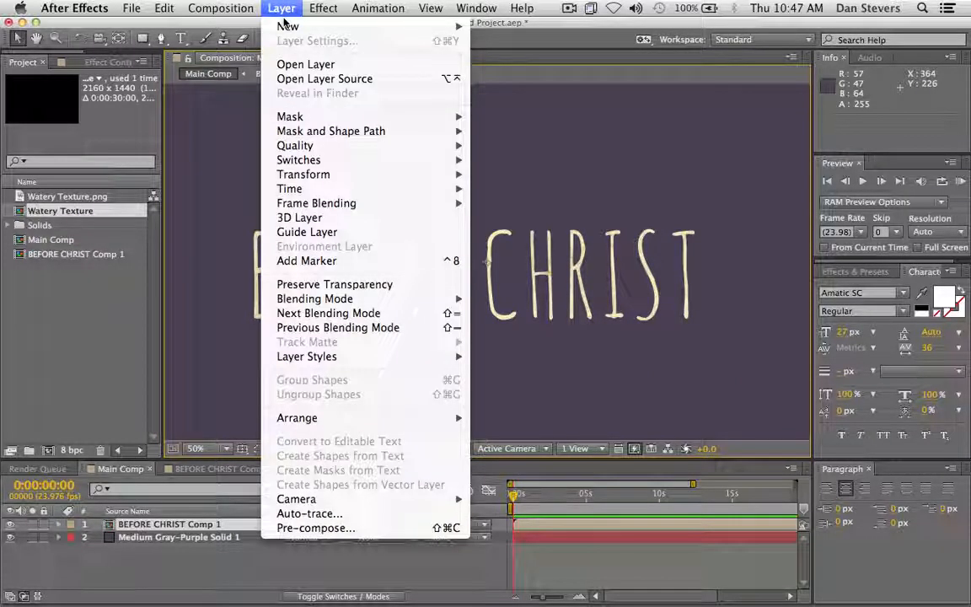
{"action": "mouse_move", "coordinate": [286, 29]}
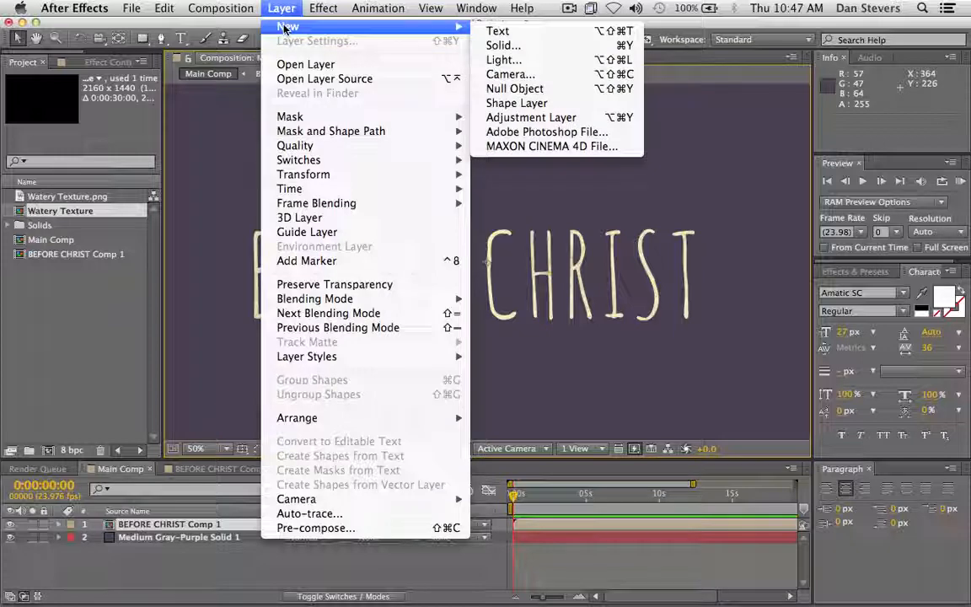
{"action": "left_click", "coordinate": [520, 117]}
{"action": "left_click", "coordinate": [322, 8]}
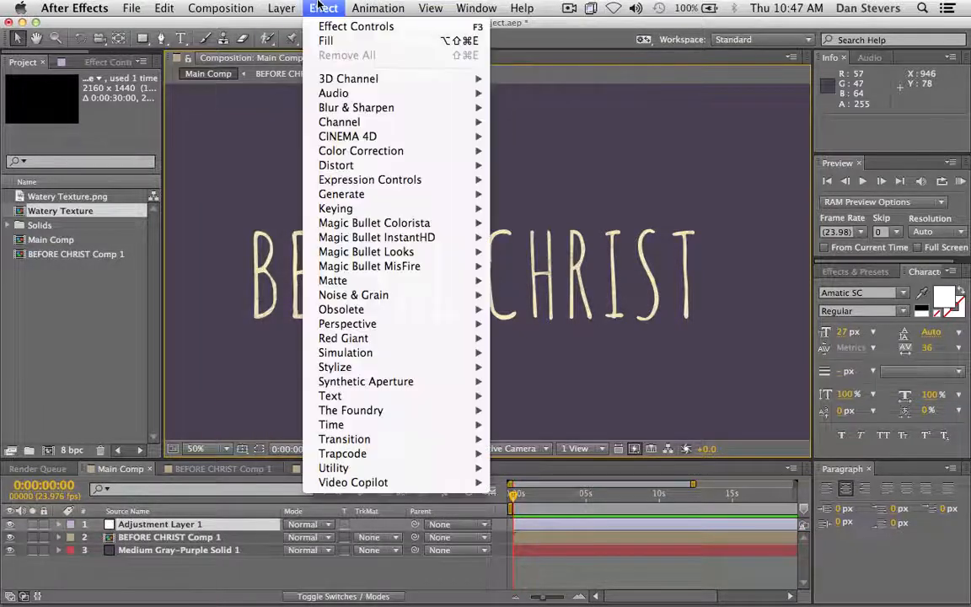
{"action": "mouse_move", "coordinate": [393, 329]}
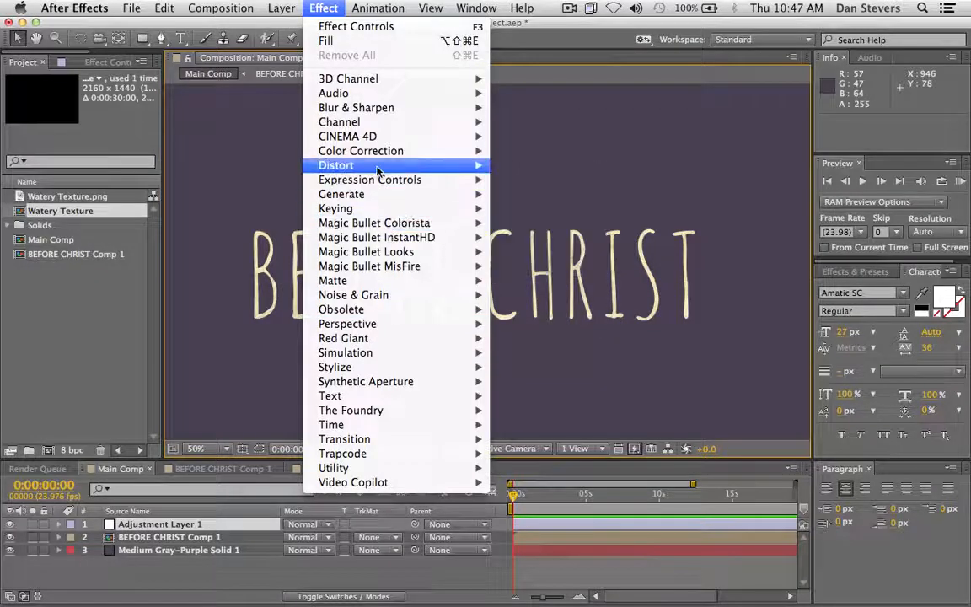
{"action": "mouse_move", "coordinate": [365, 132]}
{"action": "mouse_move", "coordinate": [396, 166]}
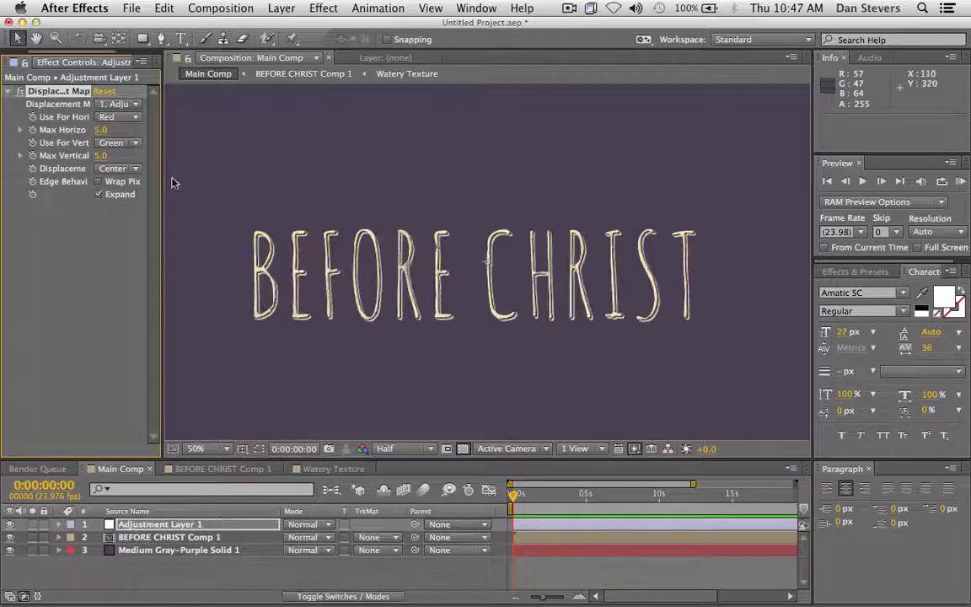
{"action": "left_click_drag", "start_coordinate": [163, 182], "coordinate": [275, 181]}
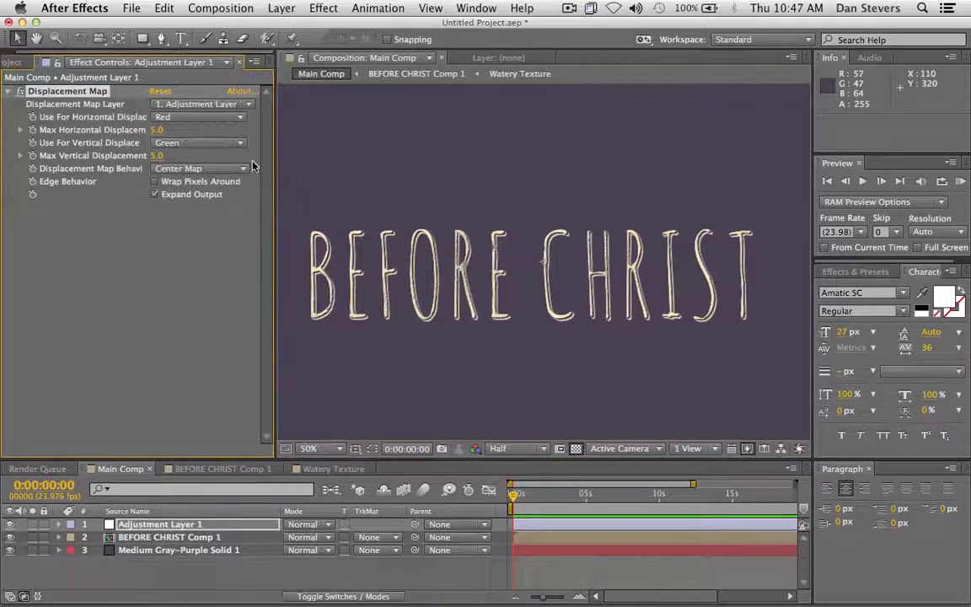
Set the Displacement Map to use Luminance for horizontal displacement with a maximum of 2
{"action": "left_click", "coordinate": [177, 118]}
{"action": "left_click", "coordinate": [189, 190]}
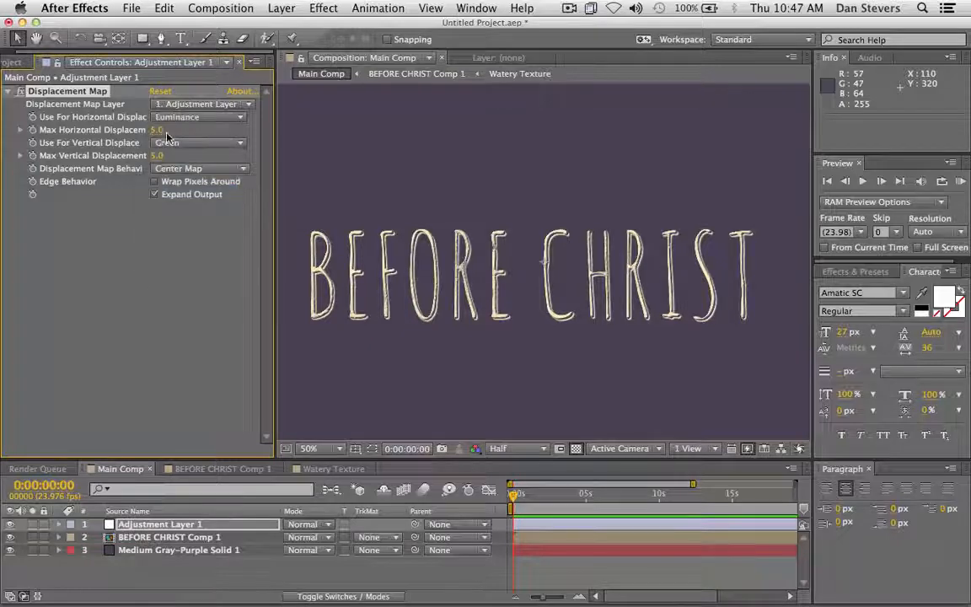
{"action": "left_click", "coordinate": [163, 131]}
{"action": "type", "text": "2"}
Set the Displacement Map to use Luminance for vertical displacement with a maximum of 2
{"action": "left_click", "coordinate": [176, 142]}
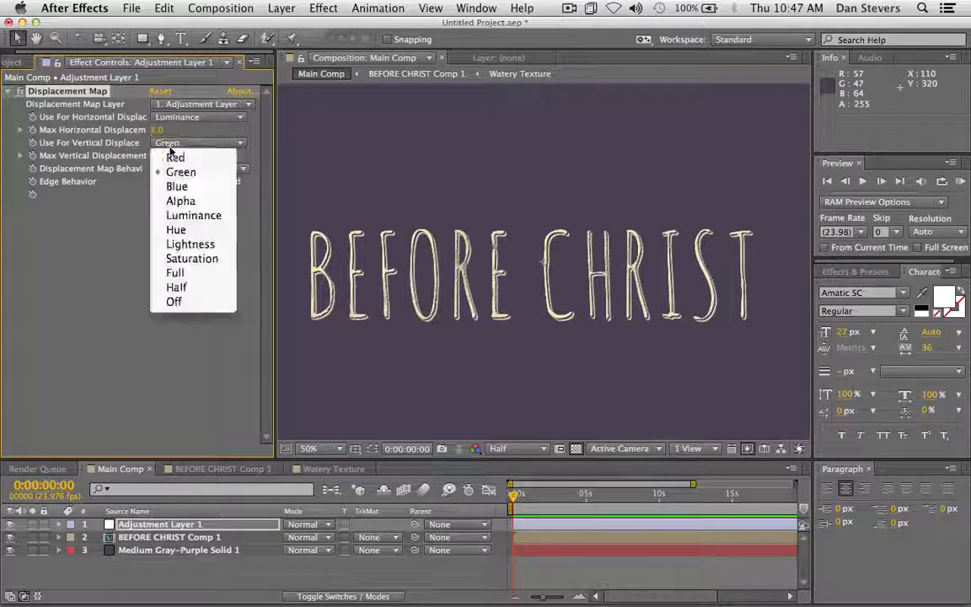
{"action": "left_click", "coordinate": [193, 215]}
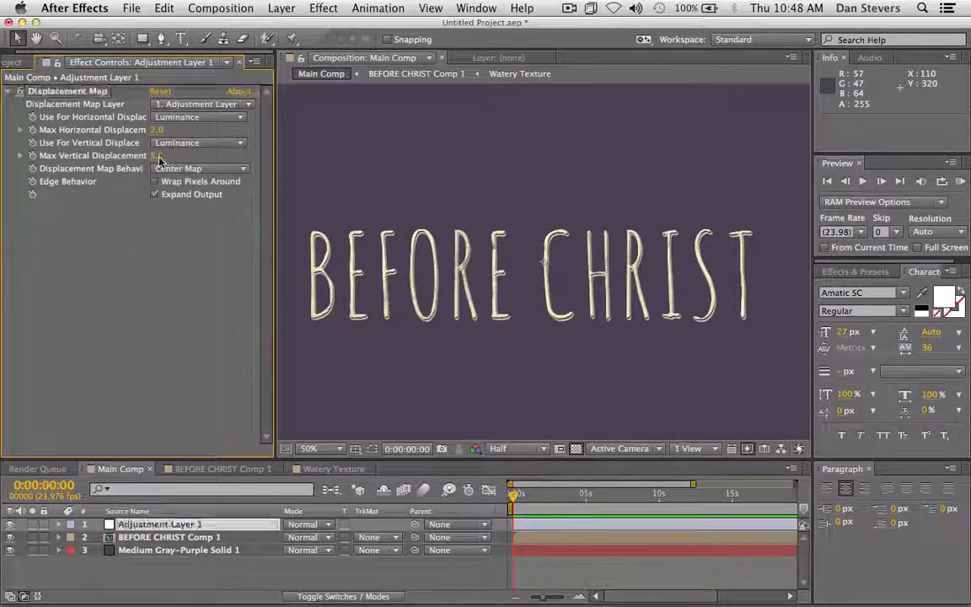
{"action": "left_click", "coordinate": [157, 155]}
{"action": "type", "text": "2"}
{"action": "key", "text": "Return"}
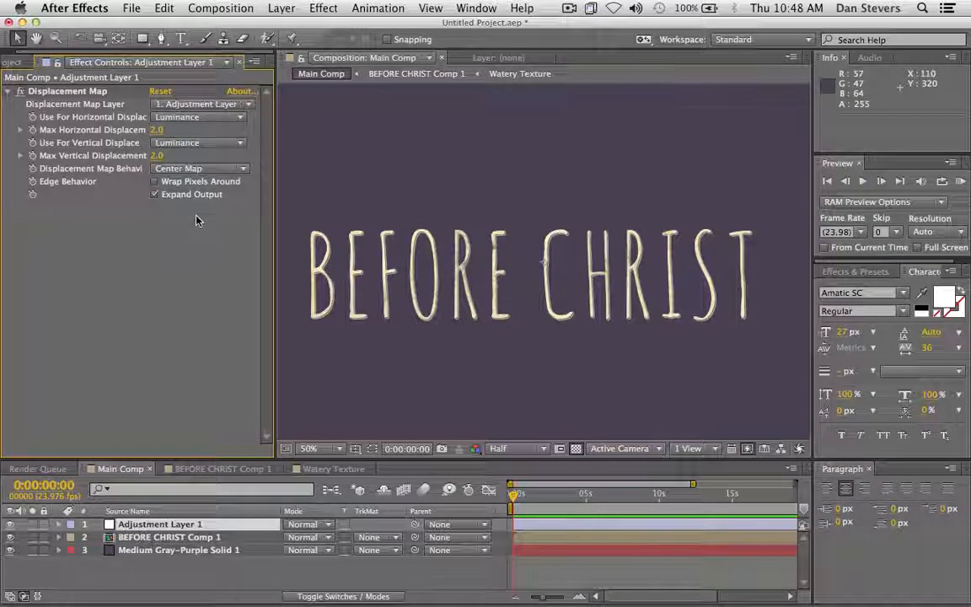
{"action": "left_click", "coordinate": [51, 91]}
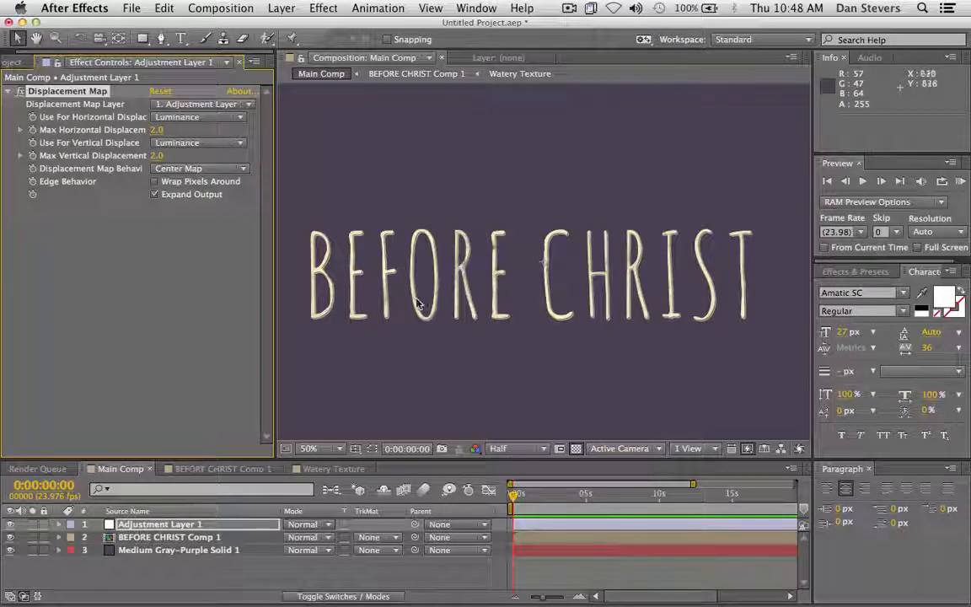
Add a 1920 × 1080 px medium gray-purple solid above the adjustment layer in Main Comp
{"action": "left_click", "coordinate": [145, 524]}
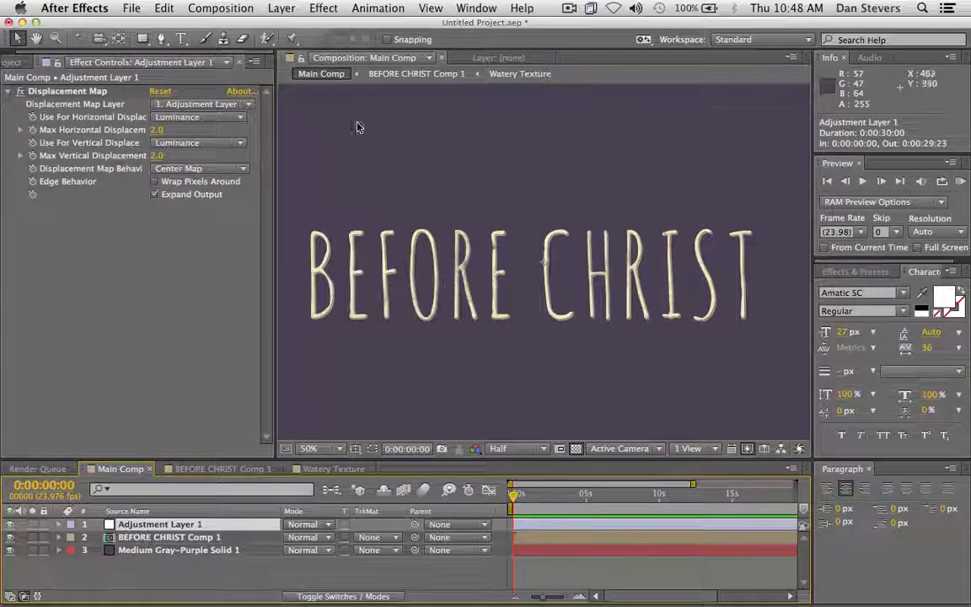
{"action": "left_click", "coordinate": [282, 8]}
{"action": "mouse_move", "coordinate": [289, 25]}
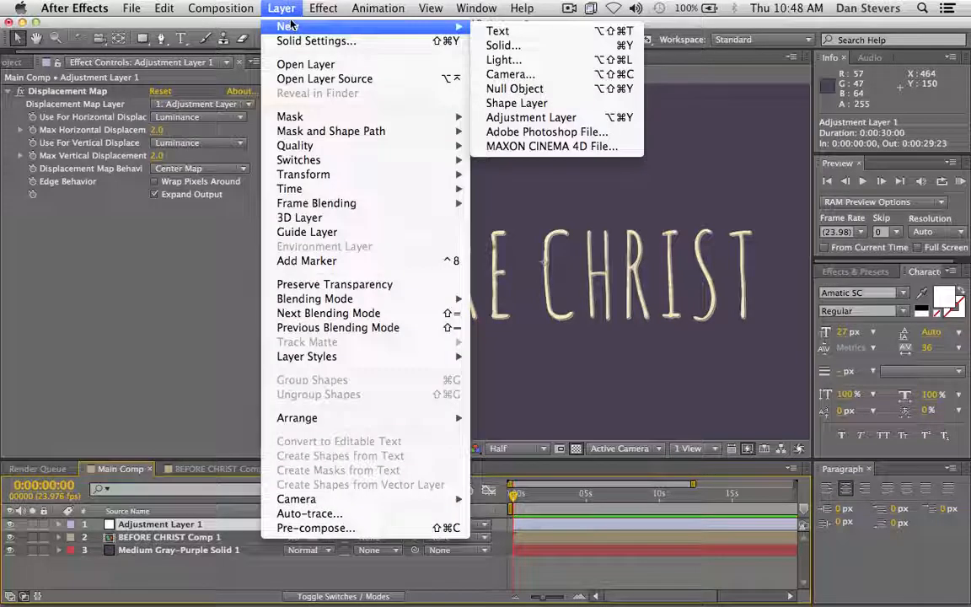
{"action": "left_click", "coordinate": [531, 45]}
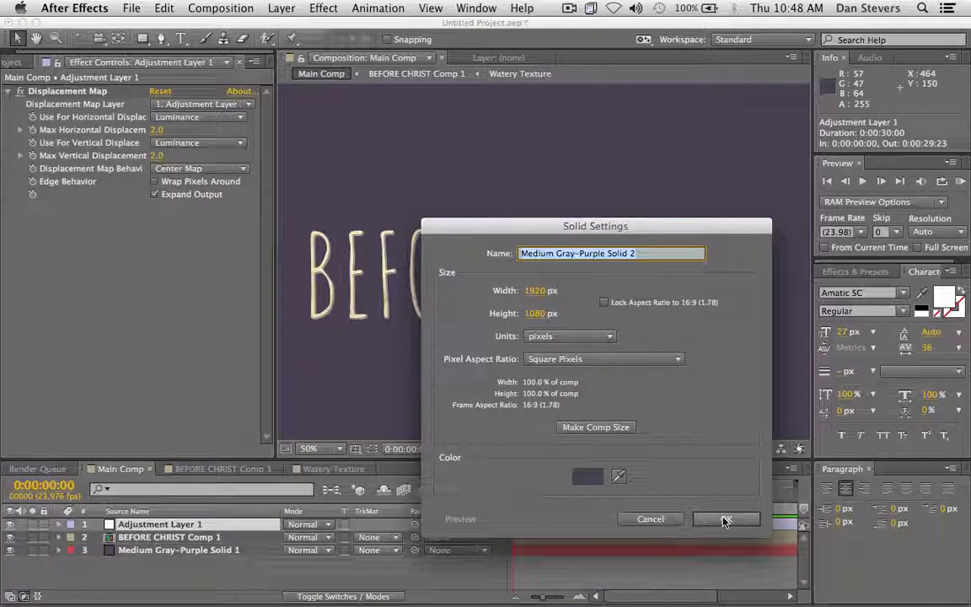
{"action": "left_click", "coordinate": [718, 519]}
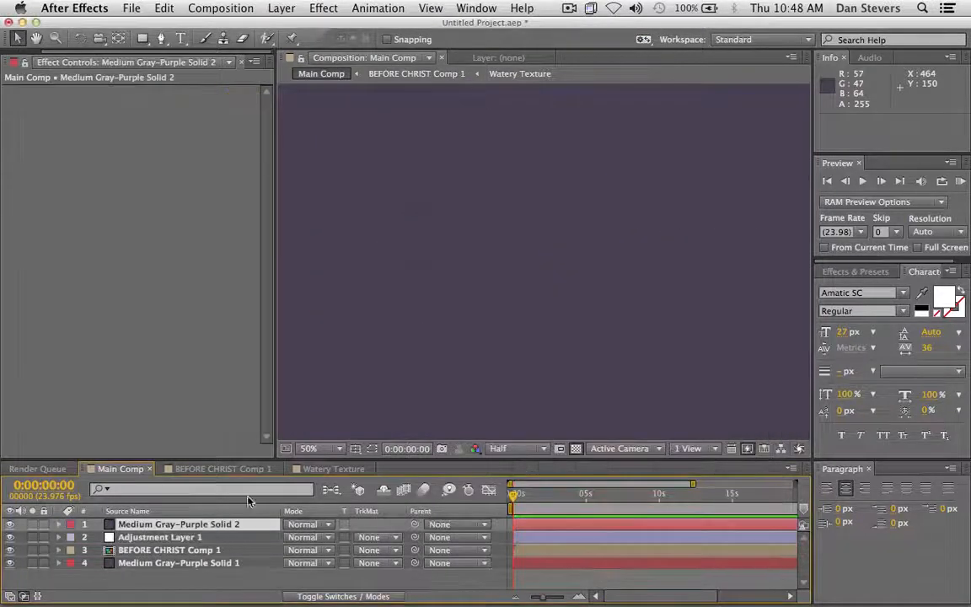
Pre-compose the new solid as "displacement layer", moving all attributes into the new composition
{"action": "left_click", "coordinate": [181, 524]}
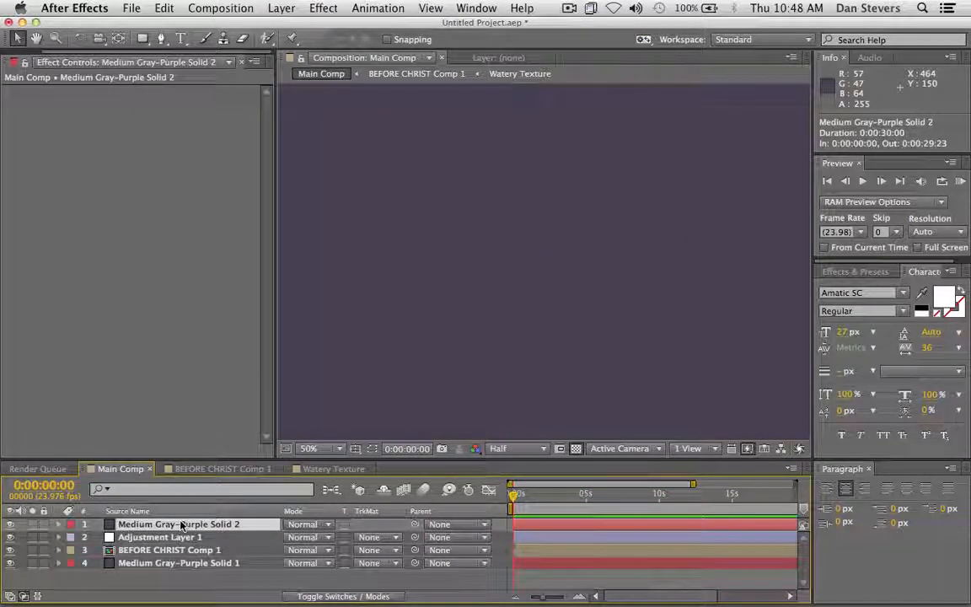
{"action": "key", "text": "super+shift+c"}
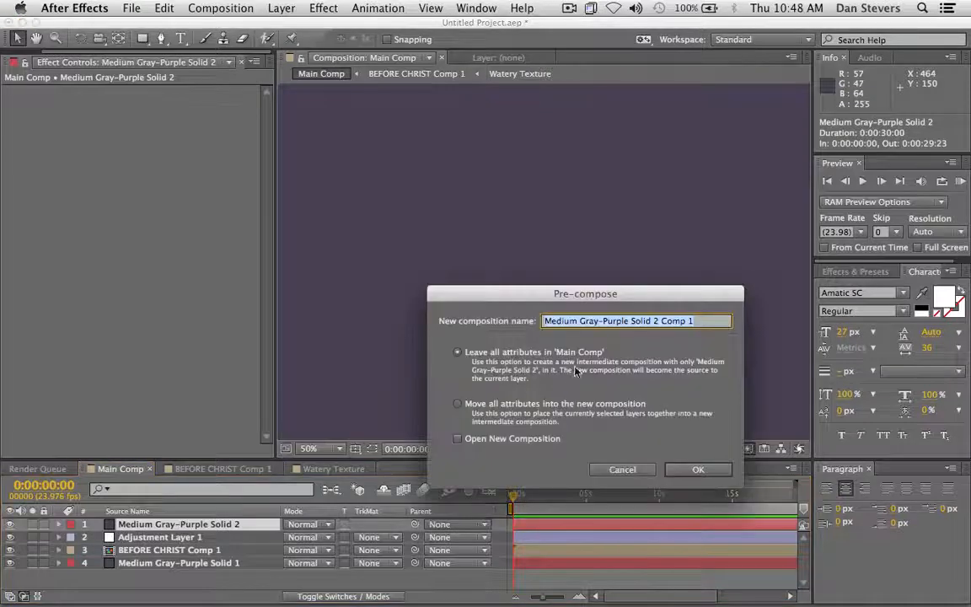
{"action": "type", "text": "Iiss"}
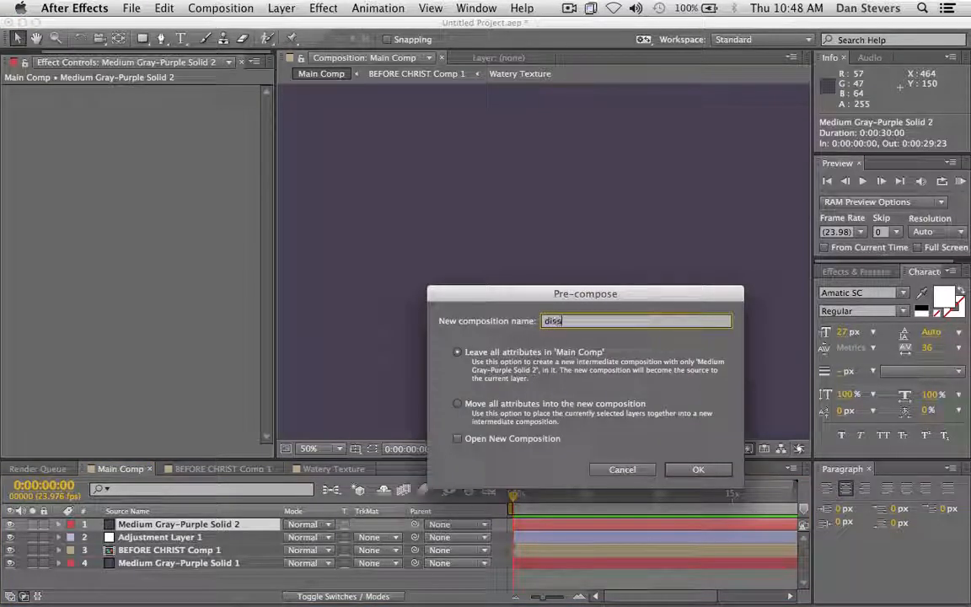
{"action": "type", "text": "lacement layer"}
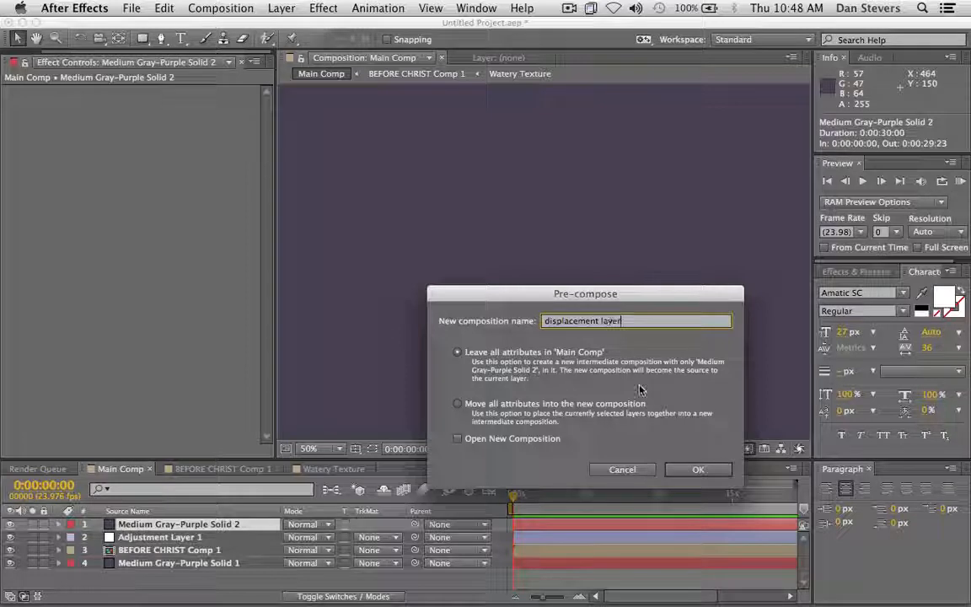
{"action": "left_click", "coordinate": [458, 404]}
{"action": "left_click", "coordinate": [694, 469]}
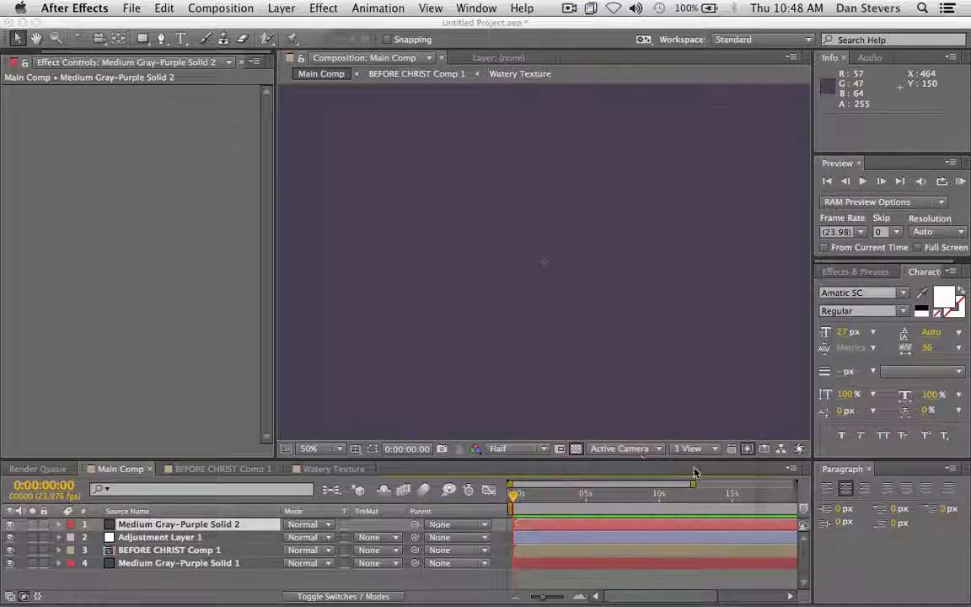
Open the displacement layer composition and apply the Fractal Noise effect to its gray-purple solid
{"action": "double_click", "coordinate": [168, 525]}
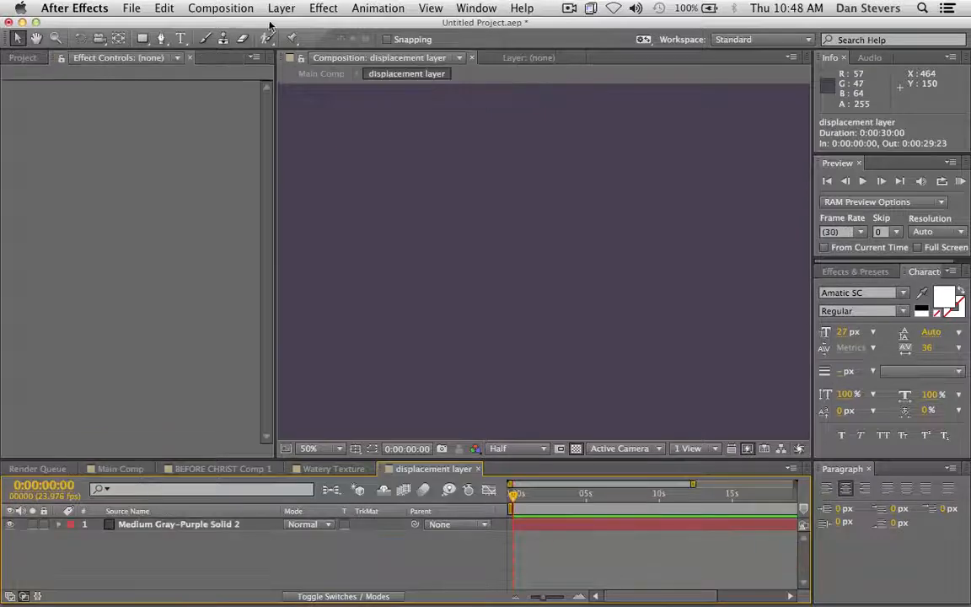
{"action": "left_click", "coordinate": [313, 7]}
{"action": "left_click", "coordinate": [314, 7]}
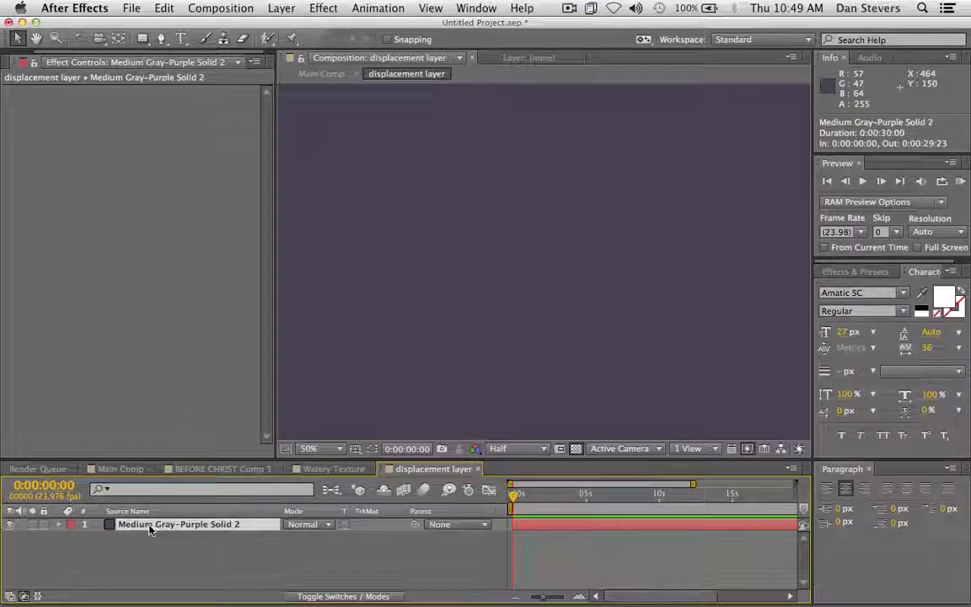
{"action": "left_click", "coordinate": [314, 7]}
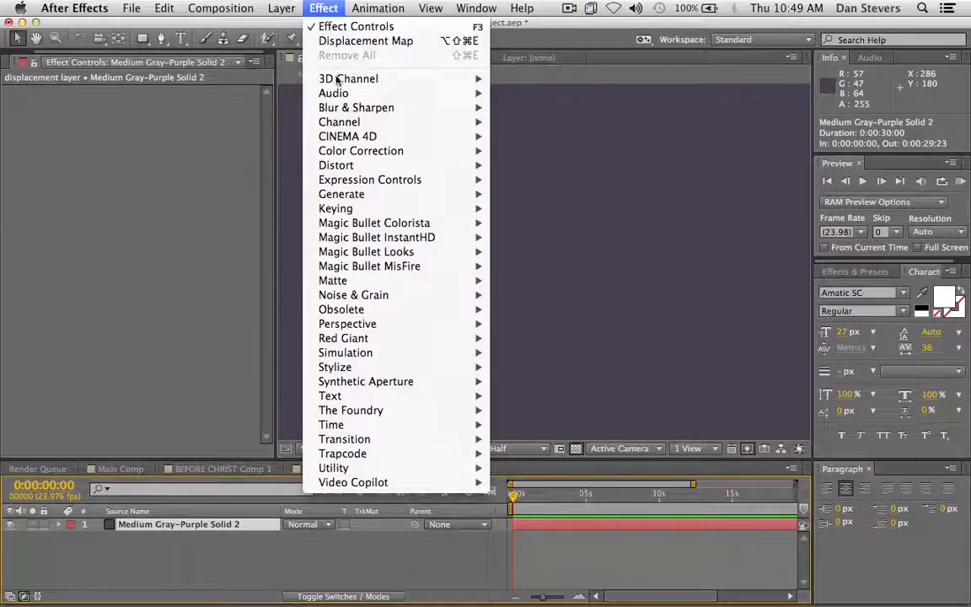
{"action": "mouse_move", "coordinate": [373, 304]}
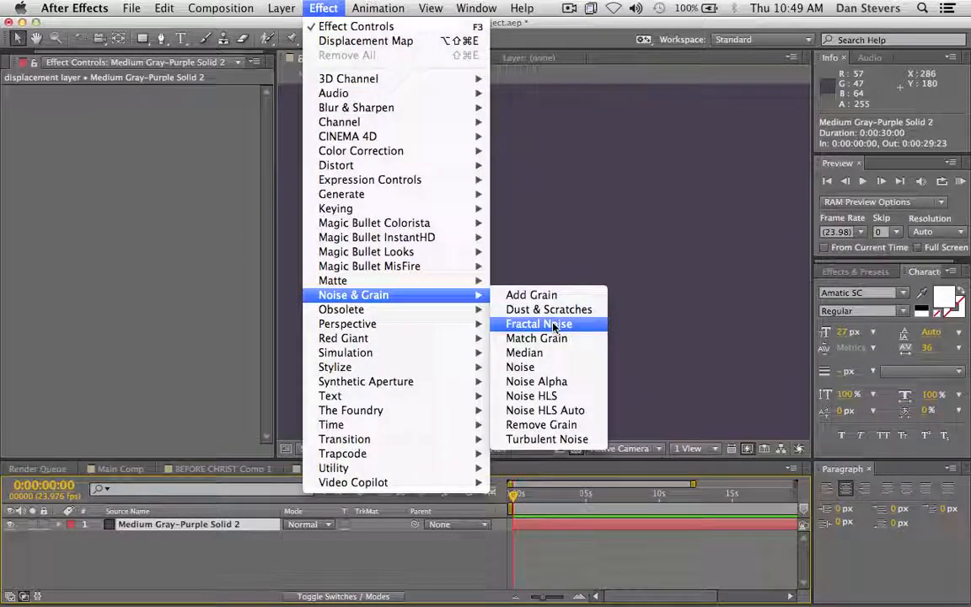
{"action": "left_click", "coordinate": [555, 326]}
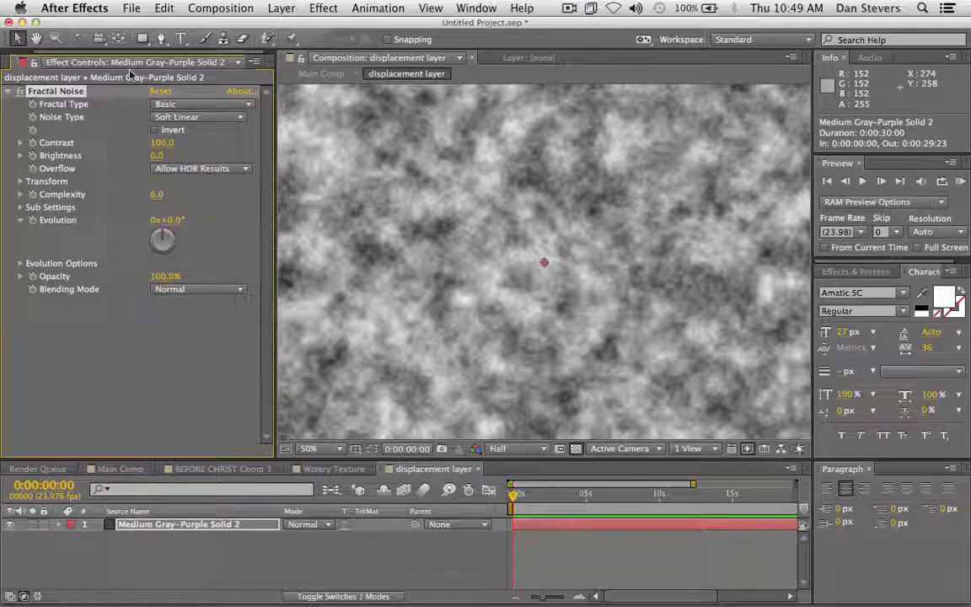
Set the Fractal Noise fractal type to Dynamic and its noise type to Spline
{"action": "left_click", "coordinate": [177, 107]}
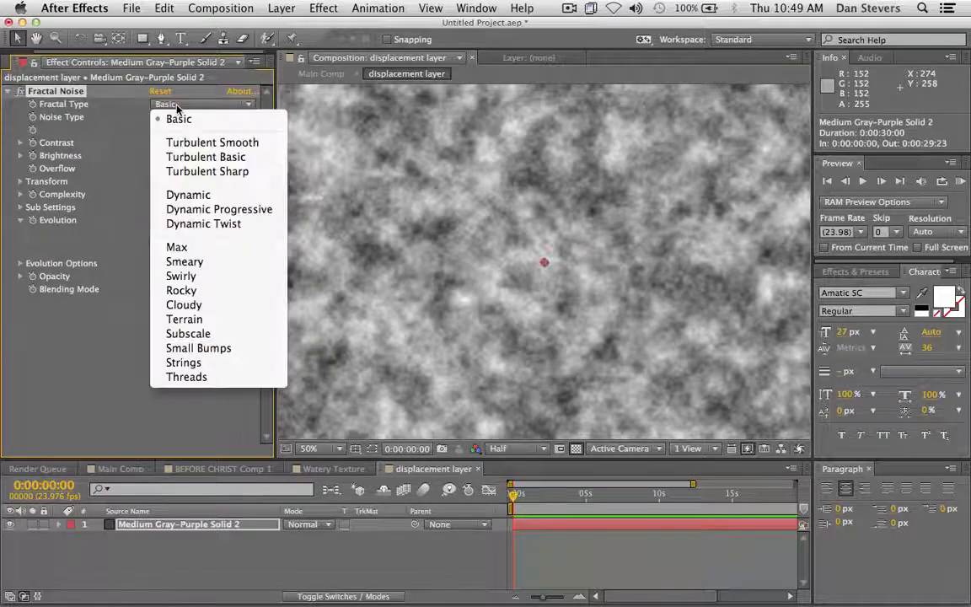
{"action": "left_click", "coordinate": [209, 199]}
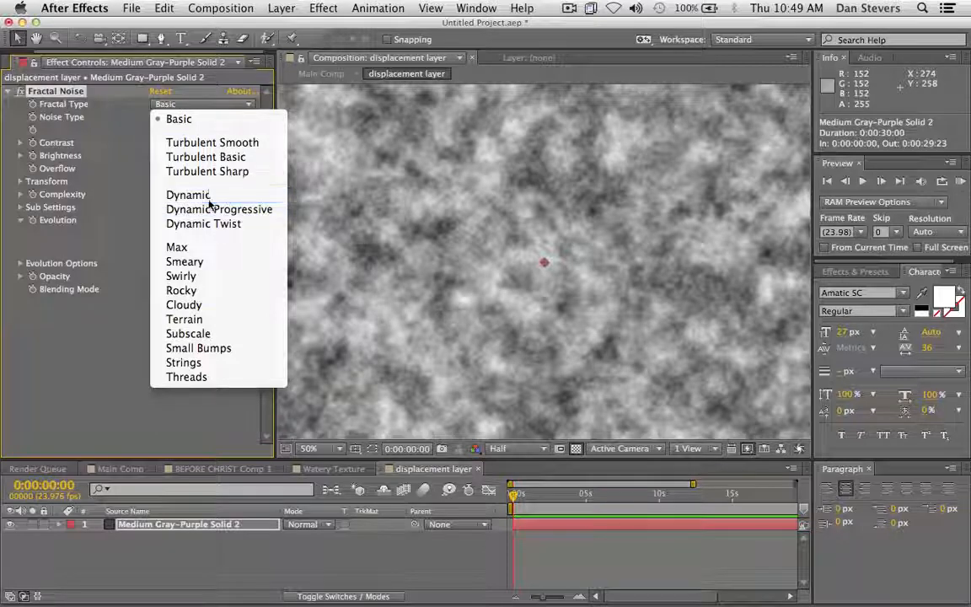
{"action": "left_click", "coordinate": [190, 117]}
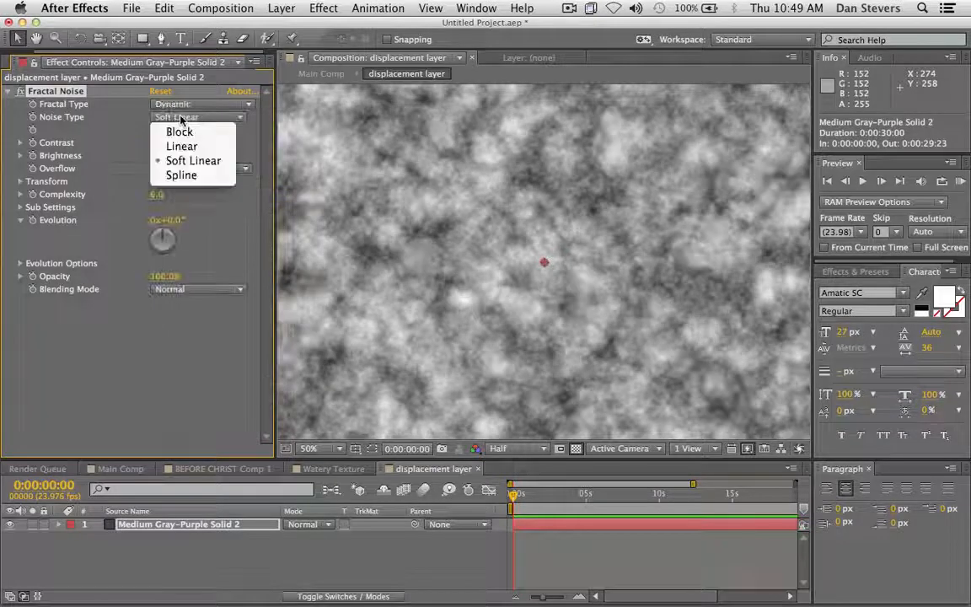
{"action": "left_click", "coordinate": [187, 173]}
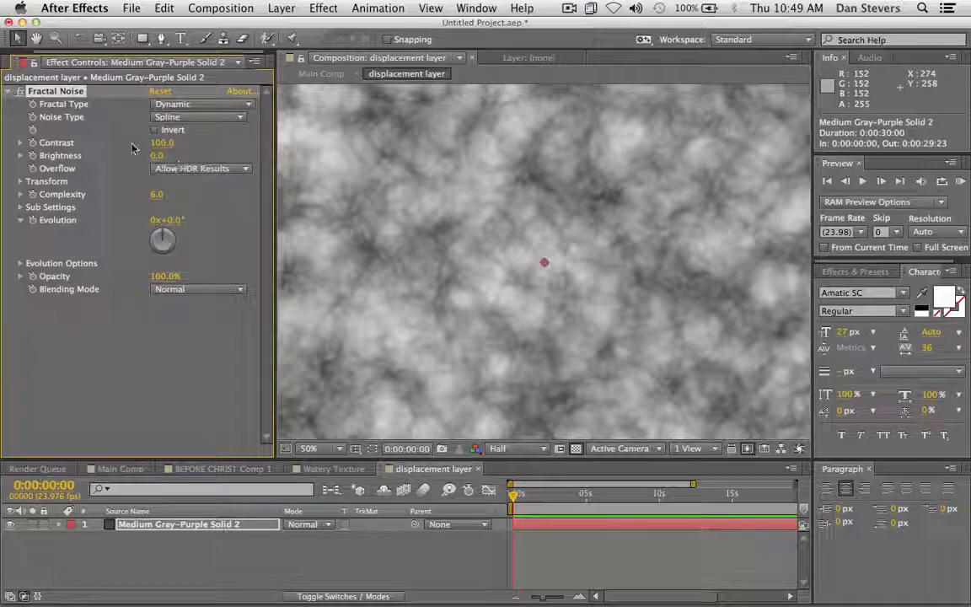
Set the Fractal Noise contrast to 132 and brightness to 11
{"action": "left_click", "coordinate": [162, 142]}
{"action": "type", "text": "132"}
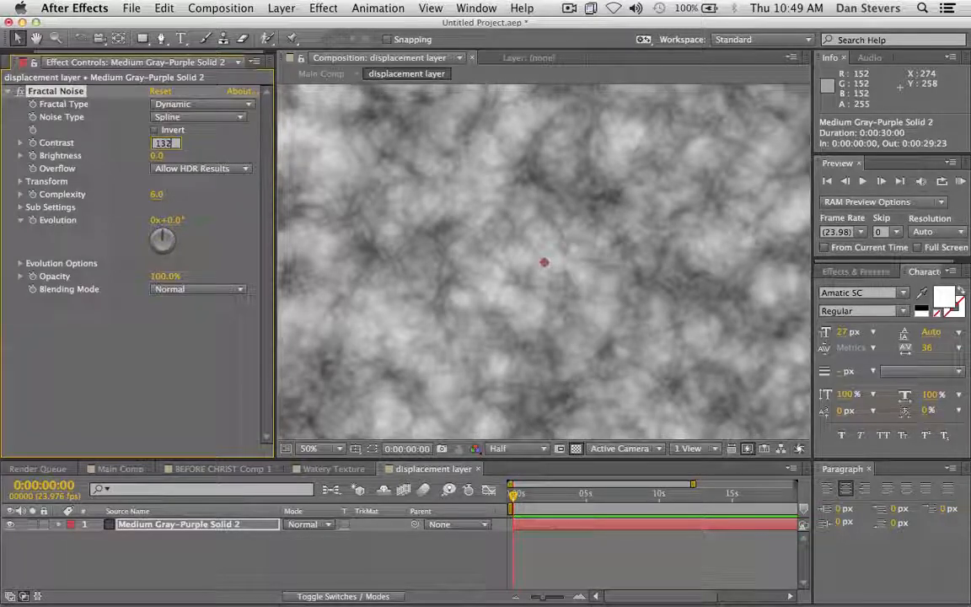
{"action": "key", "text": "Return"}
{"action": "left_click", "coordinate": [160, 155]}
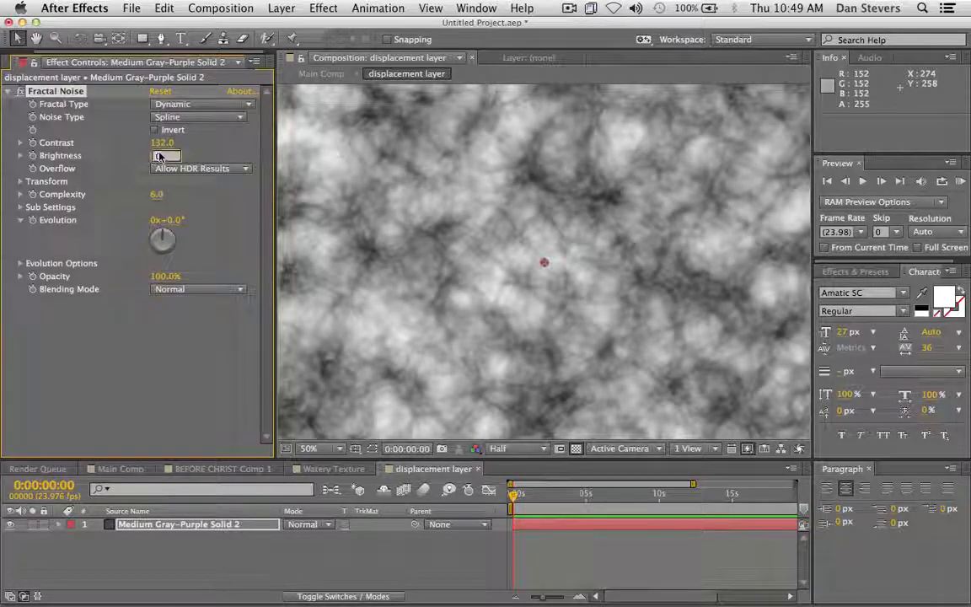
{"action": "type", "text": "11"}
{"action": "key", "text": "Return"}
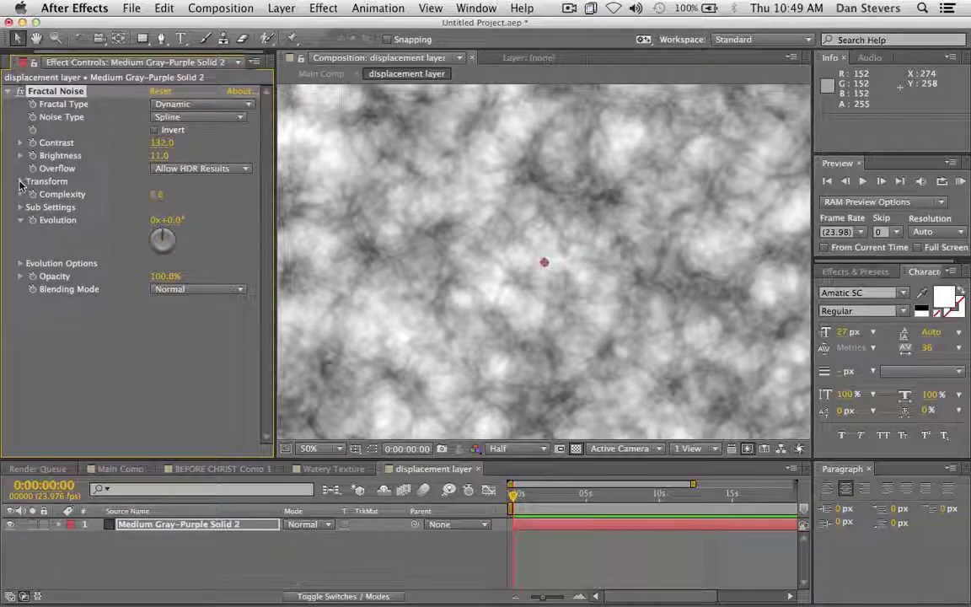
Set the Fractal Noise scale to 50 and turn its evolution to about 252°
{"action": "left_click", "coordinate": [20, 181]}
{"action": "left_click", "coordinate": [160, 220]}
{"action": "type", "text": "50"}
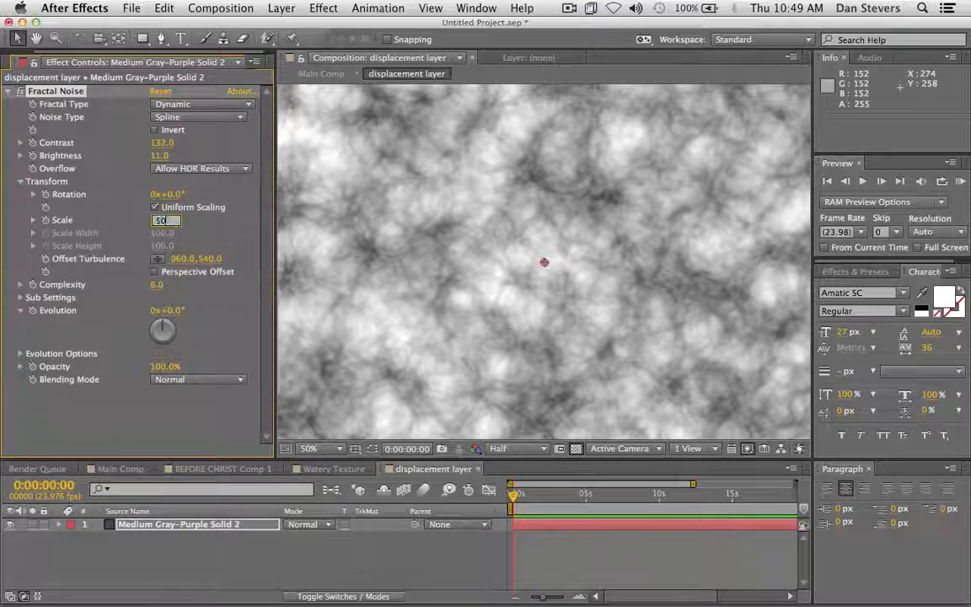
{"action": "key", "text": "Return"}
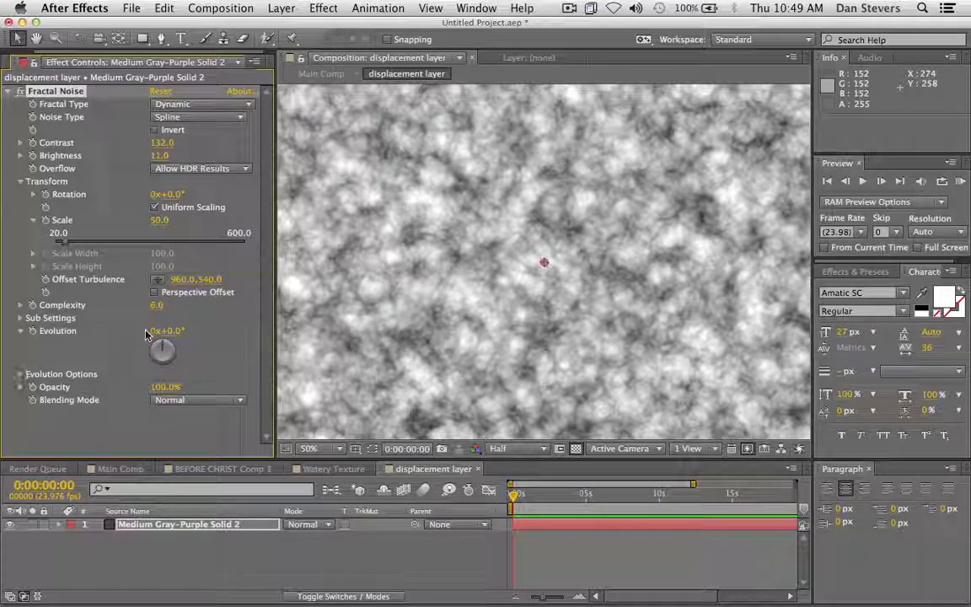
{"action": "left_click_drag", "start_coordinate": [165, 346], "coordinate": [129, 320]}
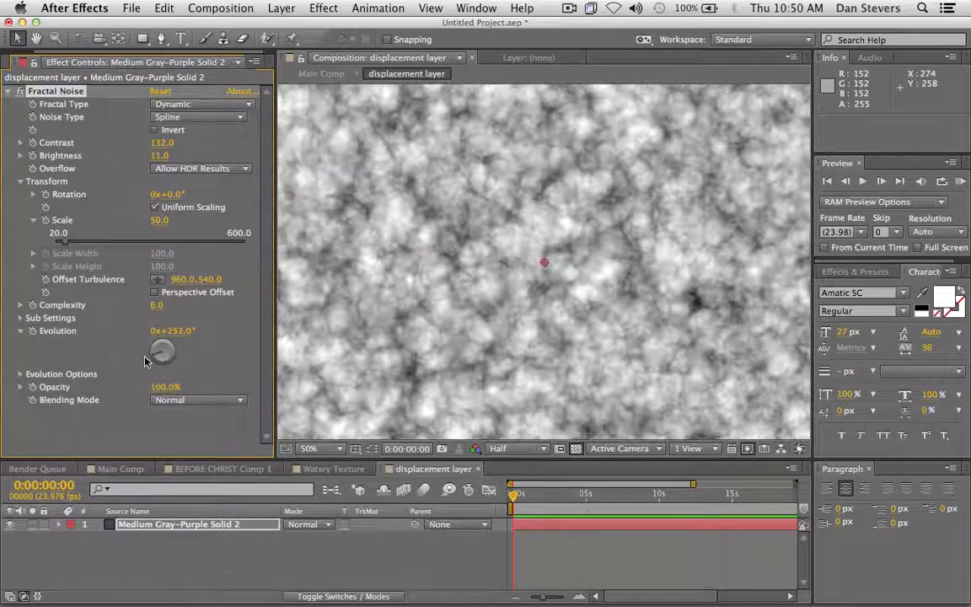
Add the expression time*24 to the Random Seed in the Fractal Noise evolution options
{"action": "left_click", "coordinate": [21, 375]}
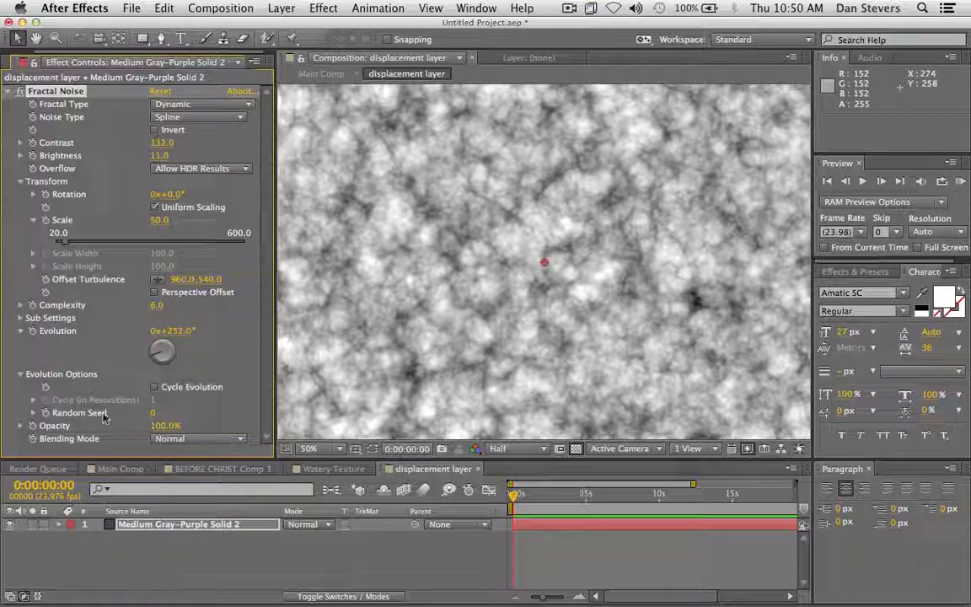
{"action": "left_click", "coordinate": [46, 413], "text": "alt"}
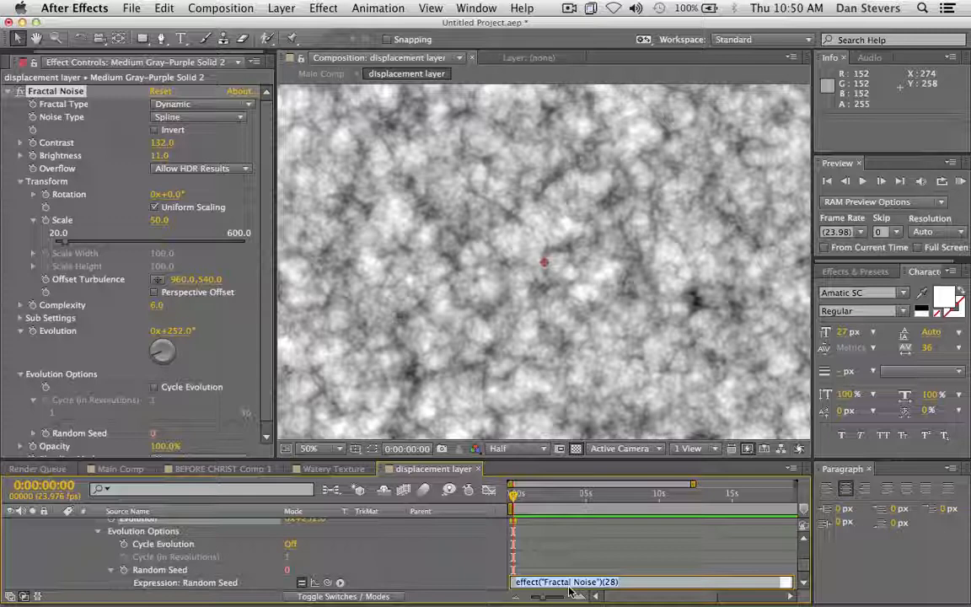
{"action": "type", "text": "ti"}
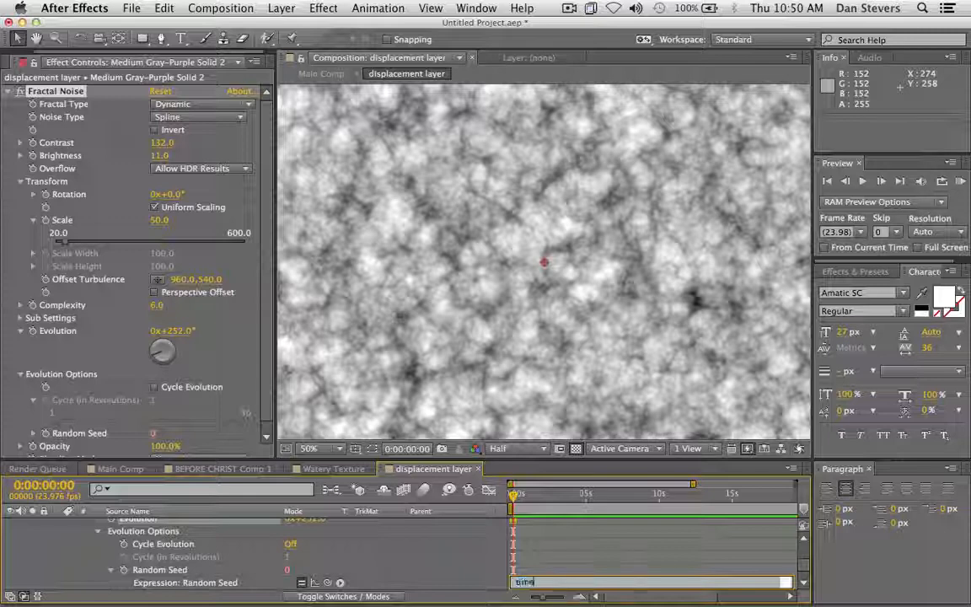
{"action": "type", "text": "me"}
{"action": "key", "text": "KP_Enter"}
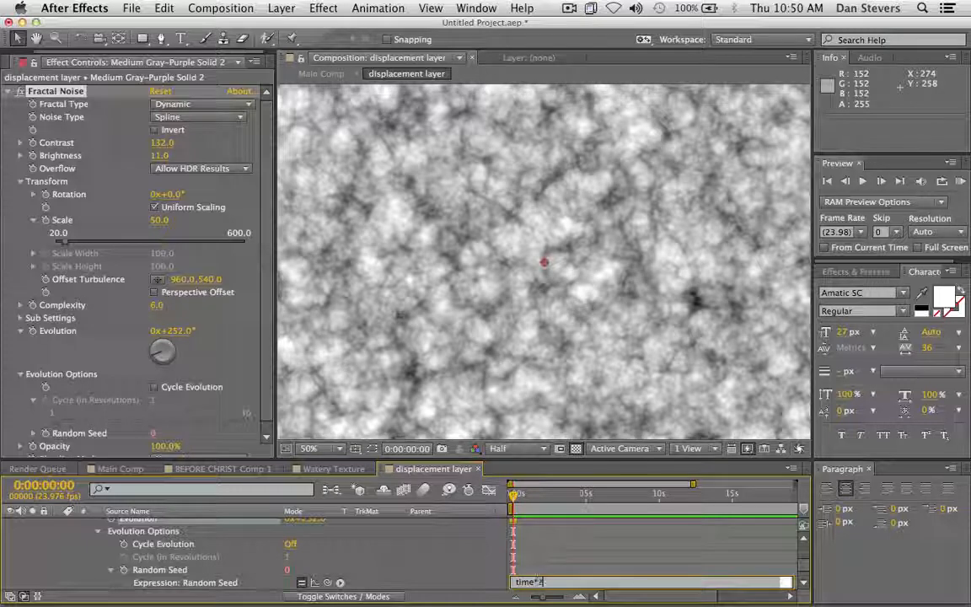
{"action": "left_click", "coordinate": [556, 547]}
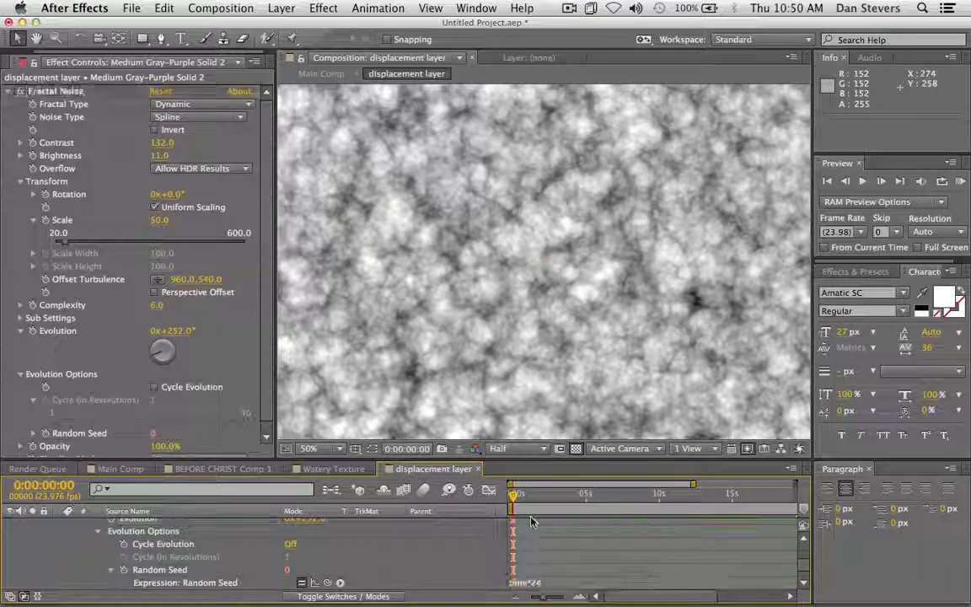
Scrub the displacement layer composition to 0:00:02:22 and examine how the noise changes over time
{"action": "left_click_drag", "start_coordinate": [512, 497], "coordinate": [631, 497]}
{"action": "key", "text": "equal"}
{"action": "key", "text": "equal"}
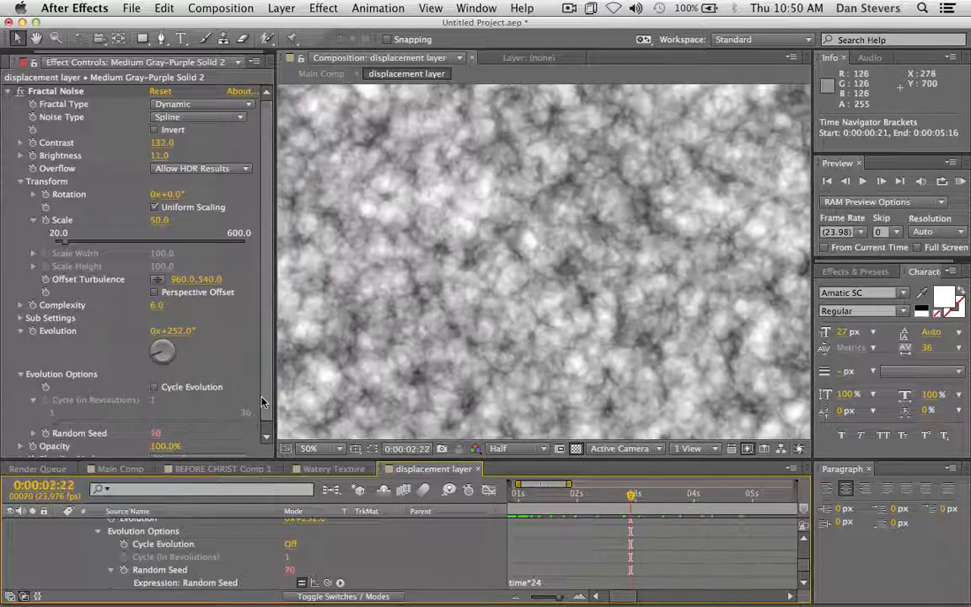
Return to Main Comp, hide the displacement layer, and select Adjustment Layer 1 with the composition view showing
{"action": "left_click", "coordinate": [316, 74]}
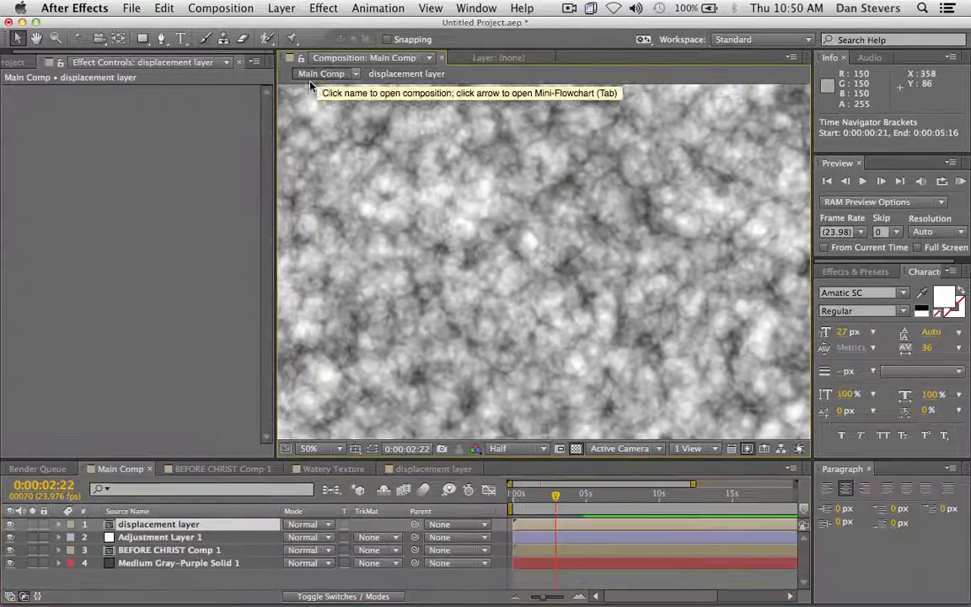
{"action": "left_click", "coordinate": [126, 549]}
{"action": "left_click", "coordinate": [134, 537]}
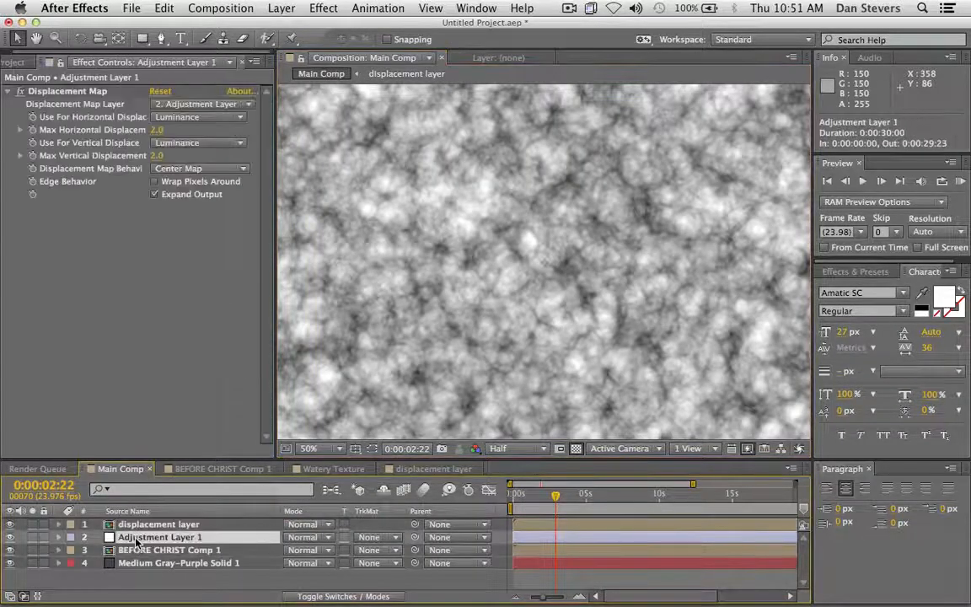
{"action": "left_click", "coordinate": [11, 524]}
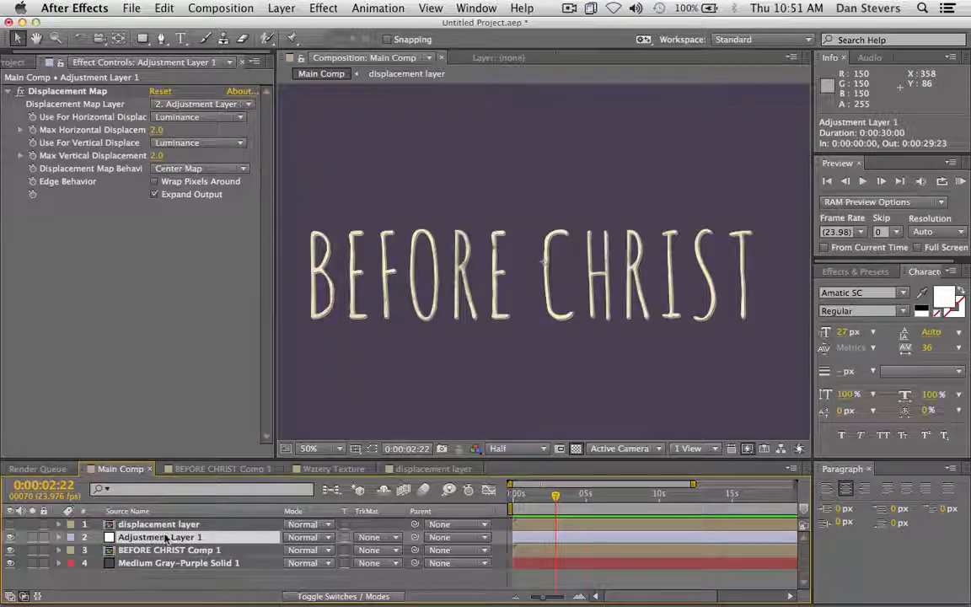
{"action": "double_click", "coordinate": [157, 538]}
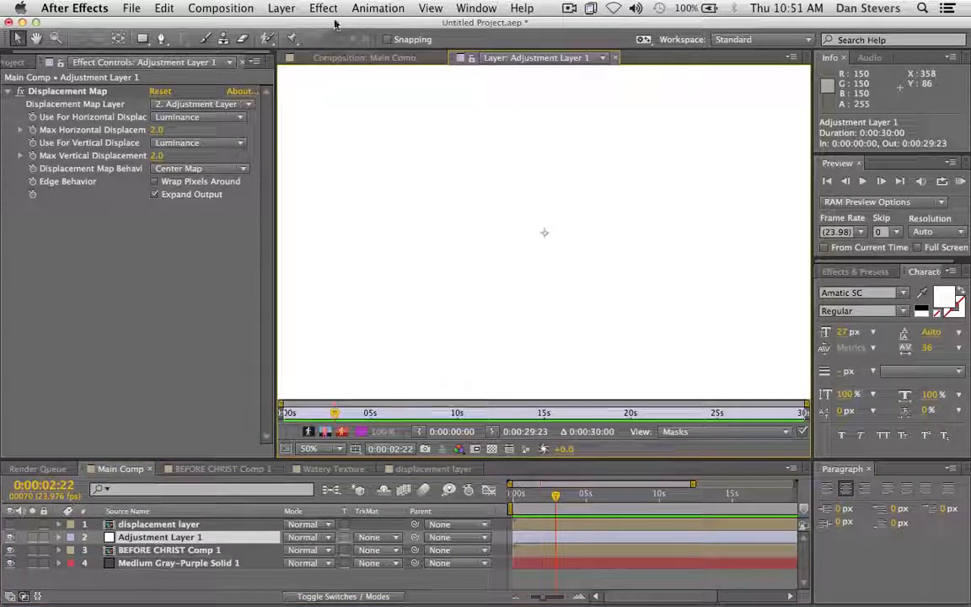
{"action": "left_click", "coordinate": [299, 53]}
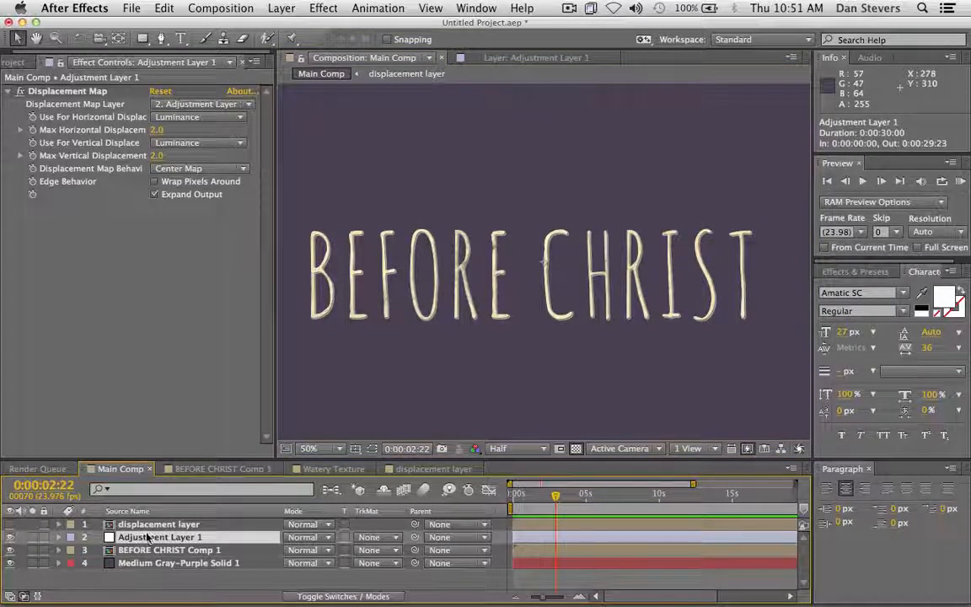
Rename Adjustment Layer 1 as displacement and keep it selected
{"action": "key", "text": "Return"}
{"action": "type", "text": "B"}
{"action": "type", "text": "isp"}
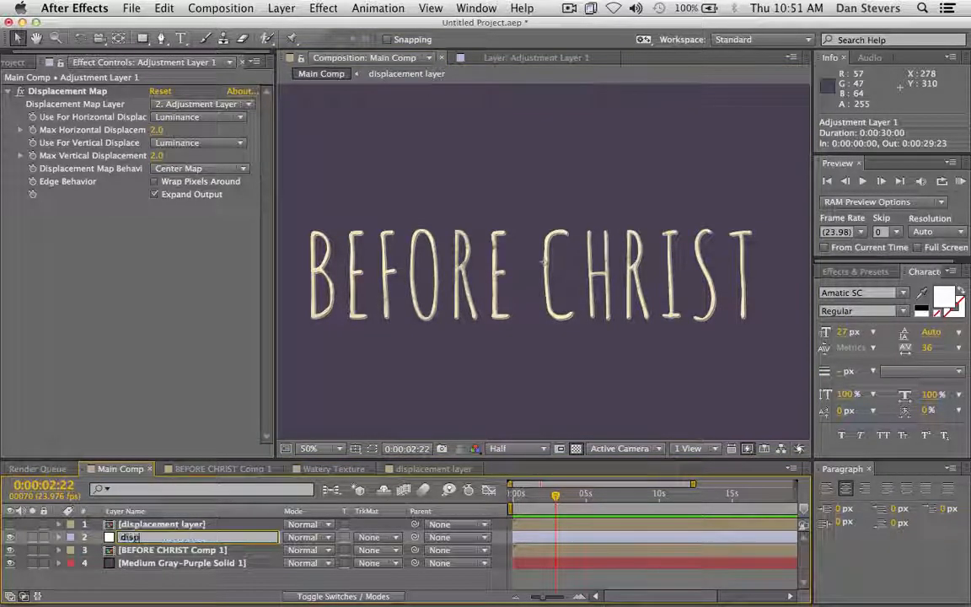
{"action": "type", "text": "lacement"}
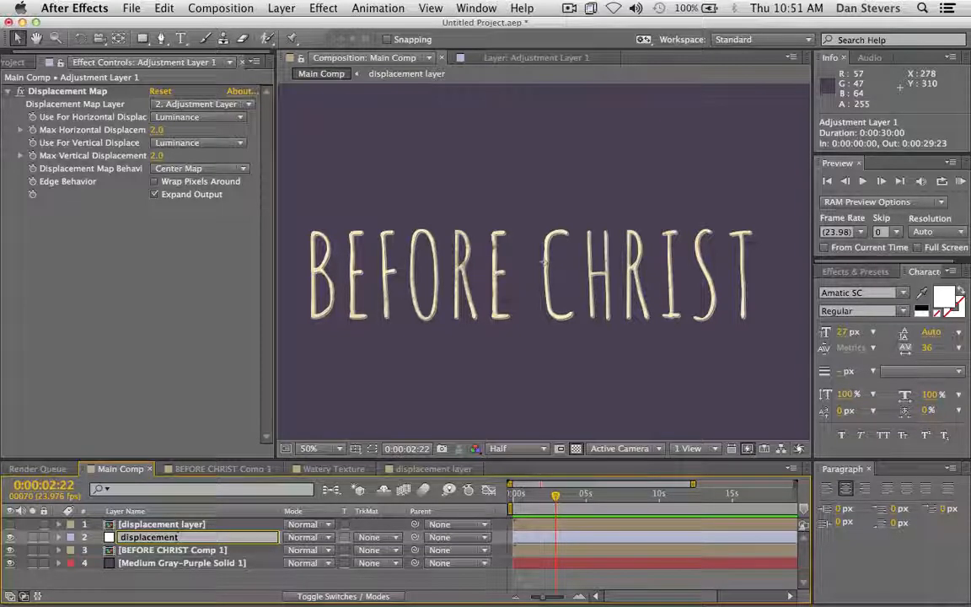
{"action": "left_click", "coordinate": [145, 546]}
{"action": "left_click", "coordinate": [145, 539]}
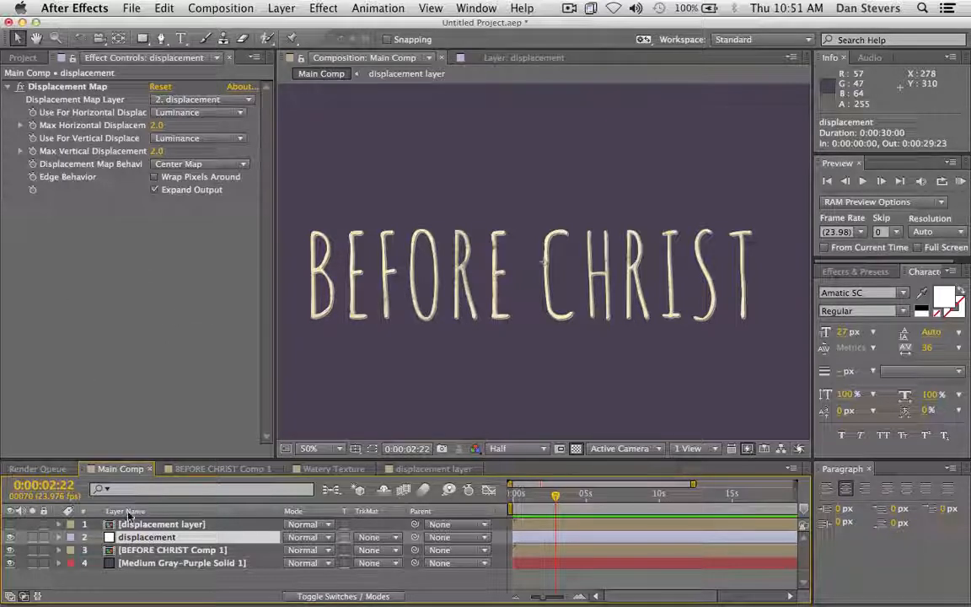
Set the Displacement Map Layer to the displacement layer composition and the composition view's resolution to Full
{"action": "left_click", "coordinate": [188, 101]}
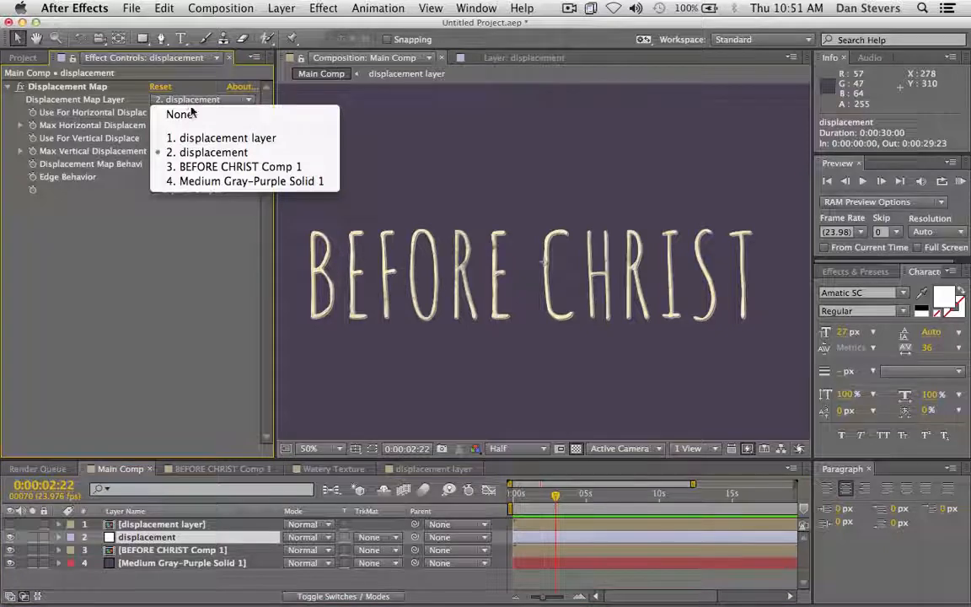
{"action": "left_click", "coordinate": [183, 136]}
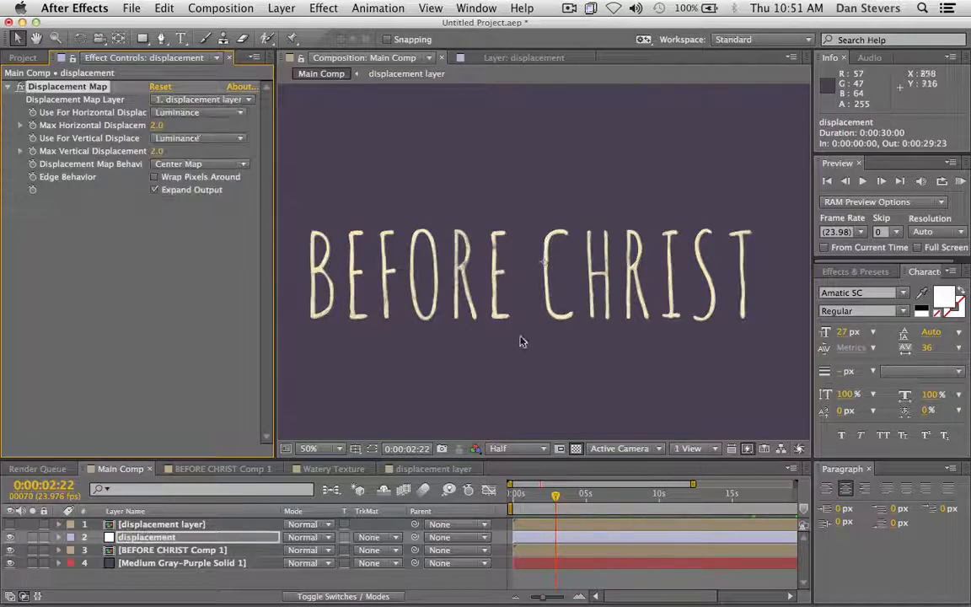
{"action": "key", "text": "period"}
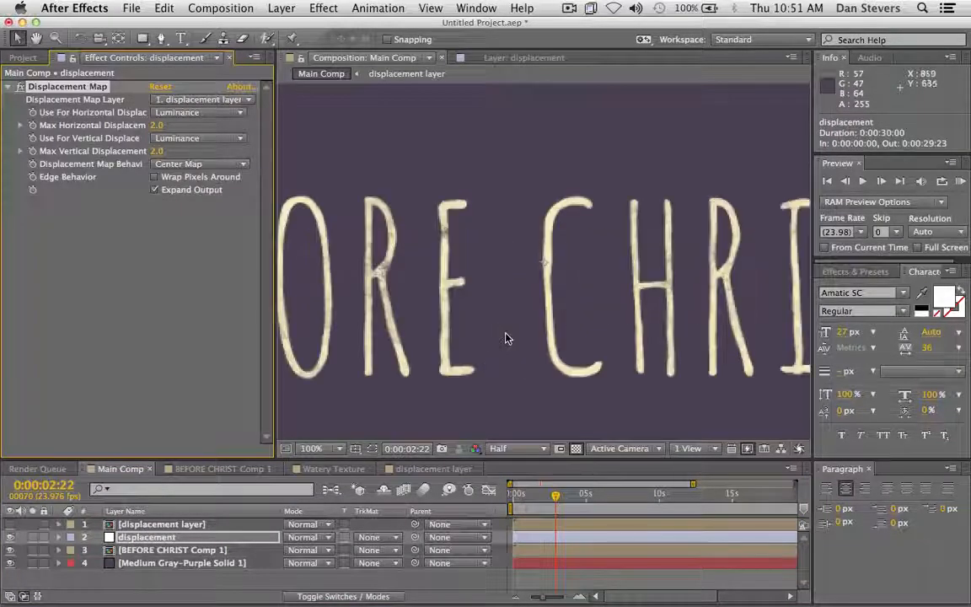
{"action": "left_click", "coordinate": [513, 449]}
{"action": "left_click", "coordinate": [510, 485]}
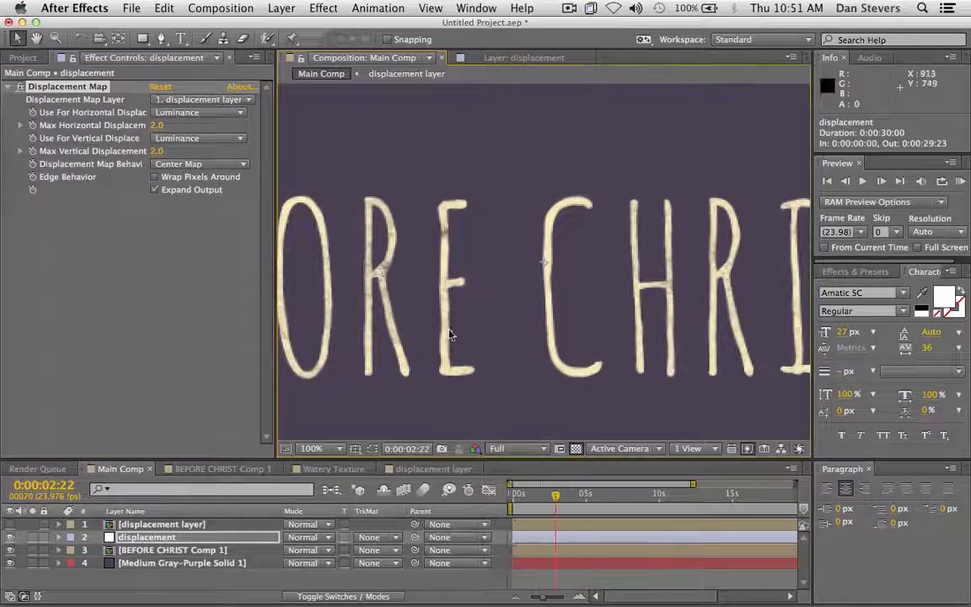
Render a RAM preview and examine how the noise roughens the title's edges
{"action": "left_click", "coordinate": [959, 183]}
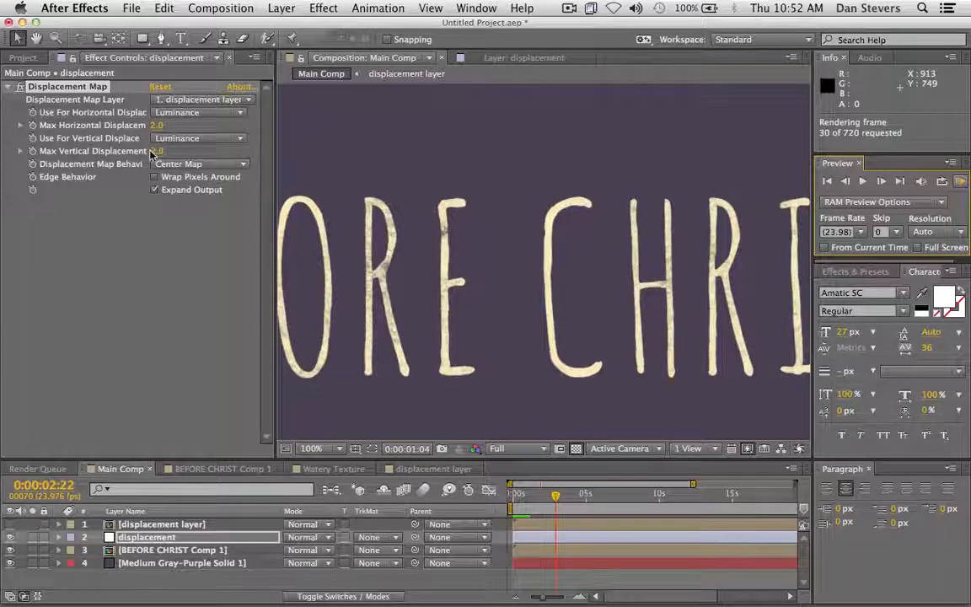
{"action": "key", "text": "space"}
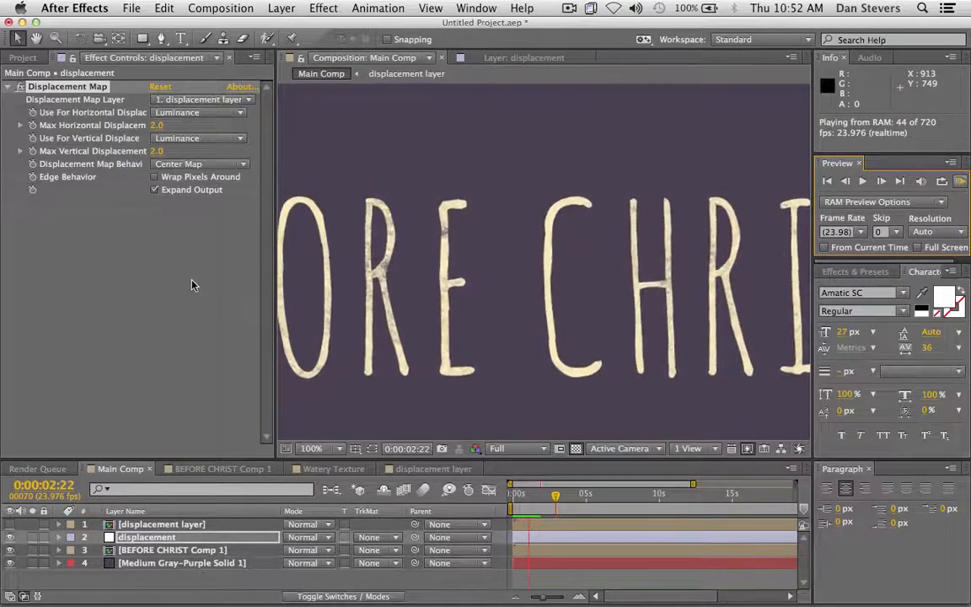
{"action": "key", "text": "space"}
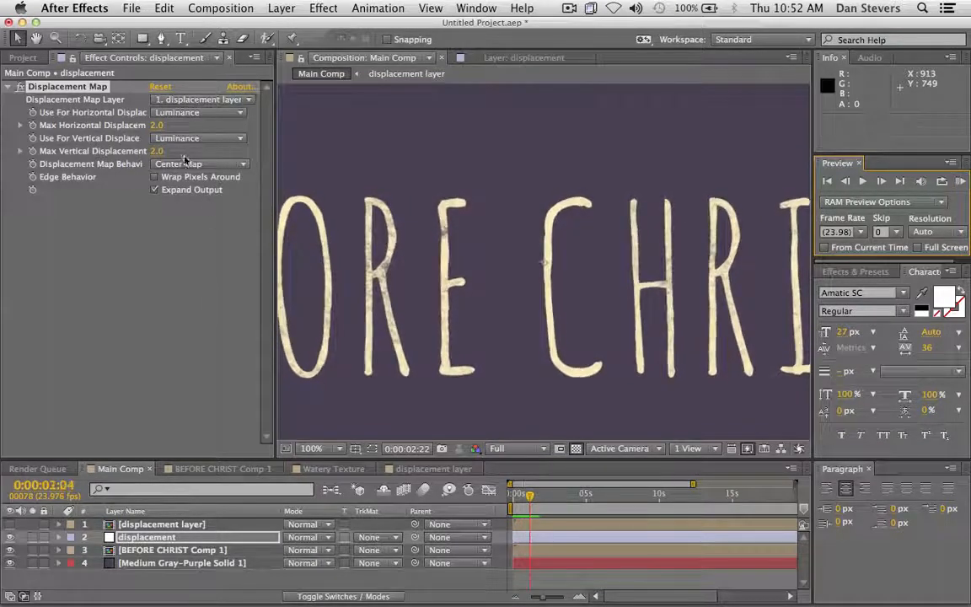
Raise the maximum horizontal displacement to 22 and the vertical to 57, and preview the exaggerated distortion
{"action": "left_click_drag", "start_coordinate": [156, 126], "coordinate": [657, 209]}
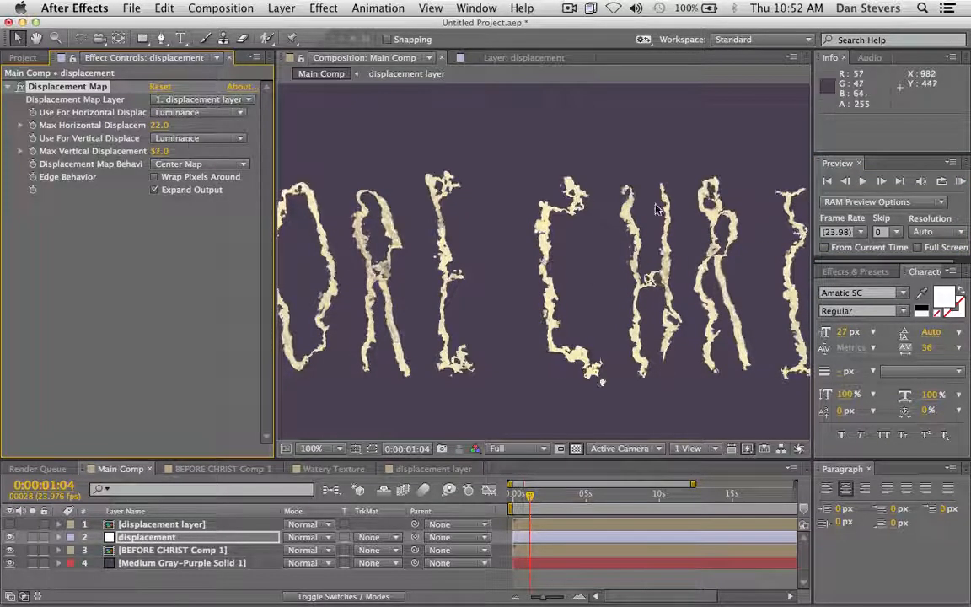
{"action": "left_click", "coordinate": [960, 181]}
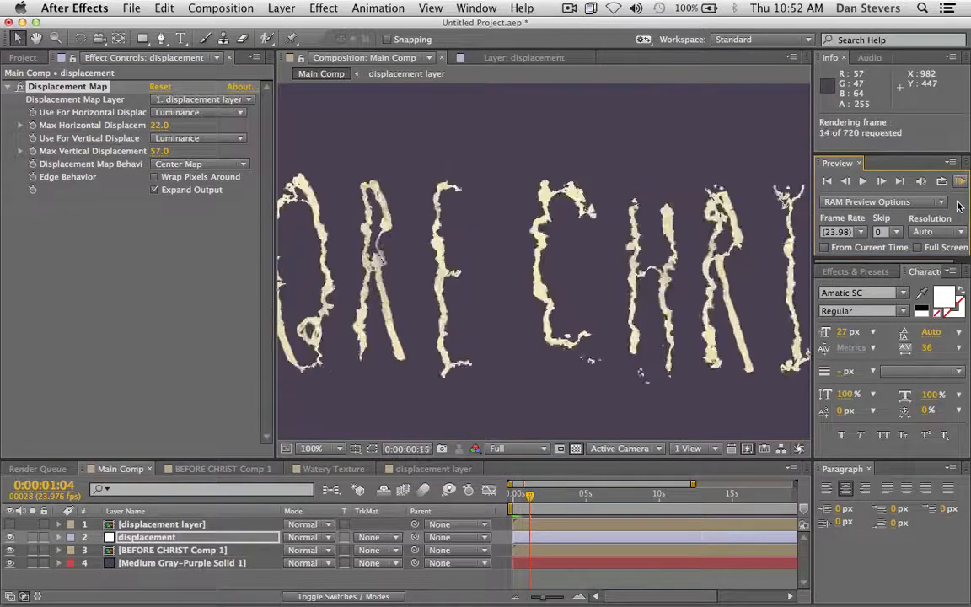
{"action": "key", "text": "space"}
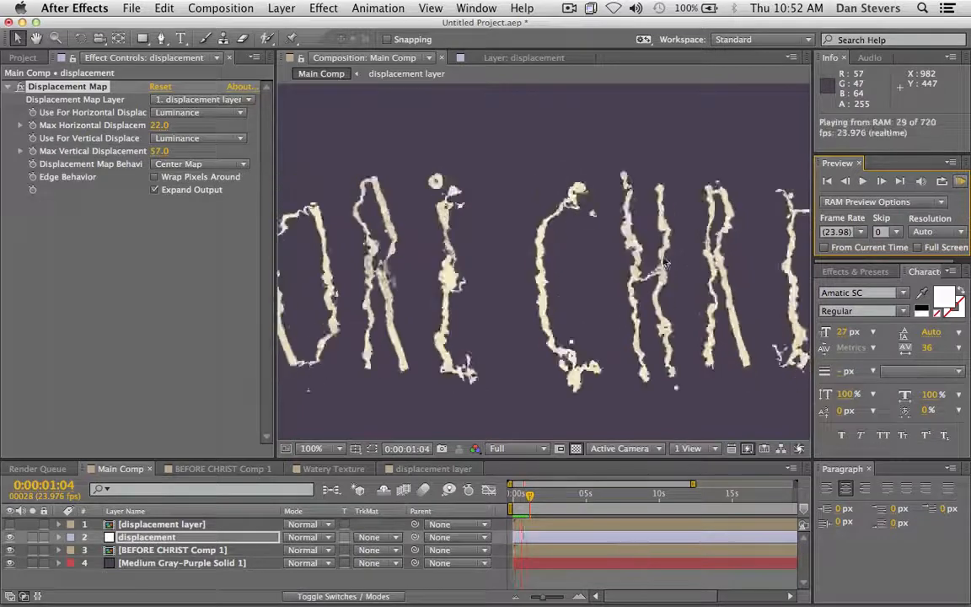
{"action": "key", "text": "space"}
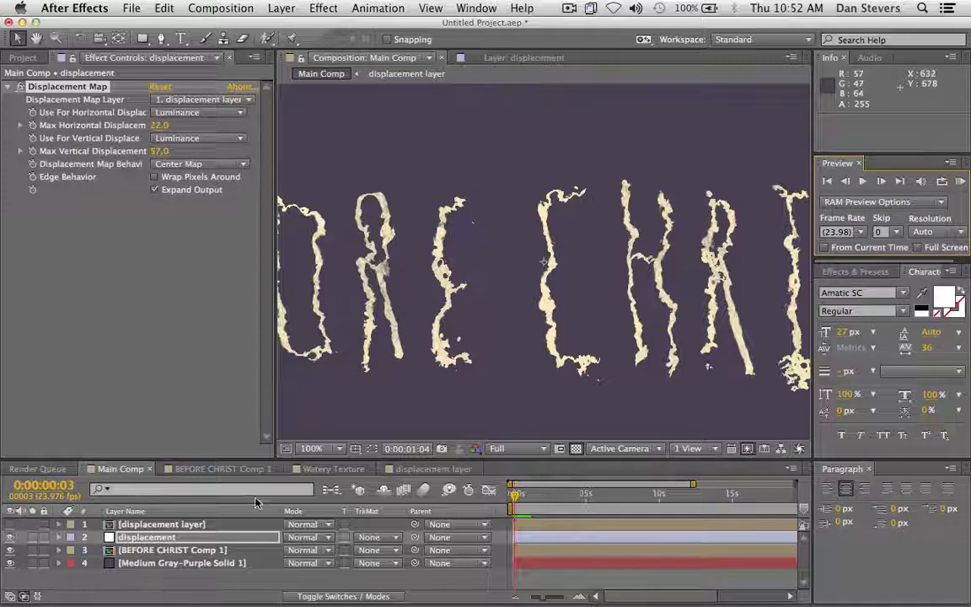
Create a new light purple solid at 1920 x 1080 px in Main Comp
{"action": "left_click", "coordinate": [141, 538]}
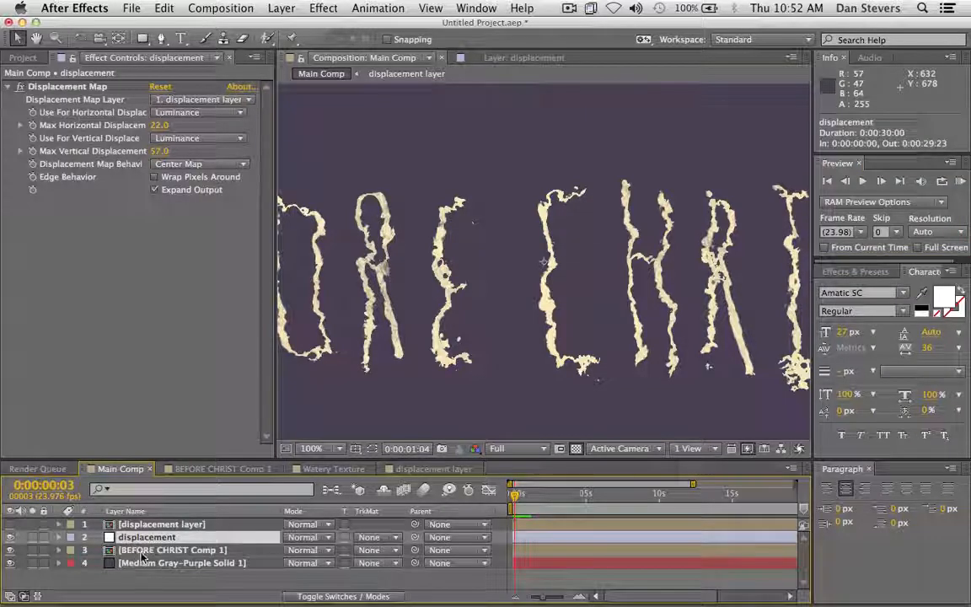
{"action": "left_click", "coordinate": [281, 8]}
{"action": "mouse_move", "coordinate": [291, 26]}
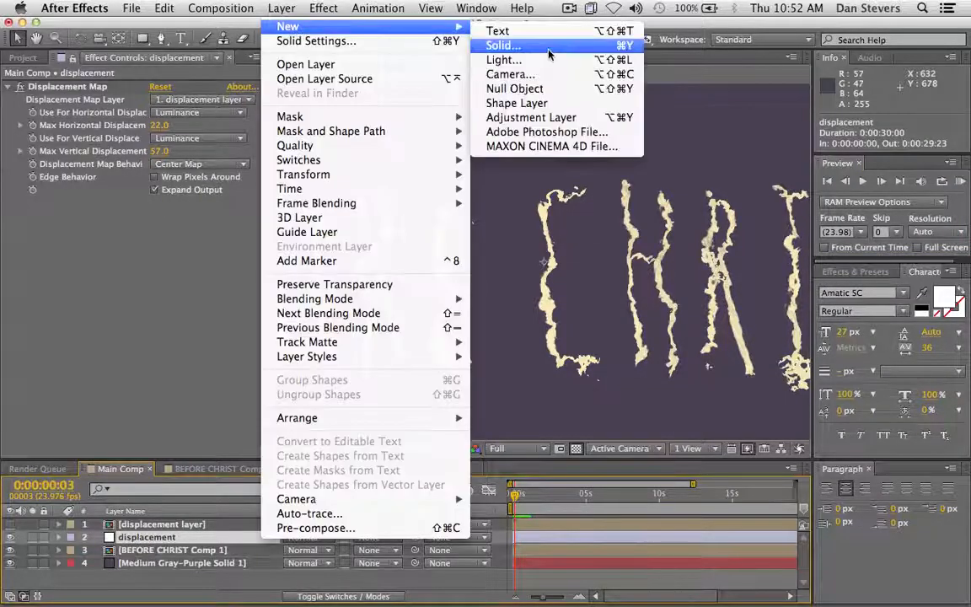
{"action": "left_click", "coordinate": [509, 45]}
{"action": "left_click", "coordinate": [526, 424]}
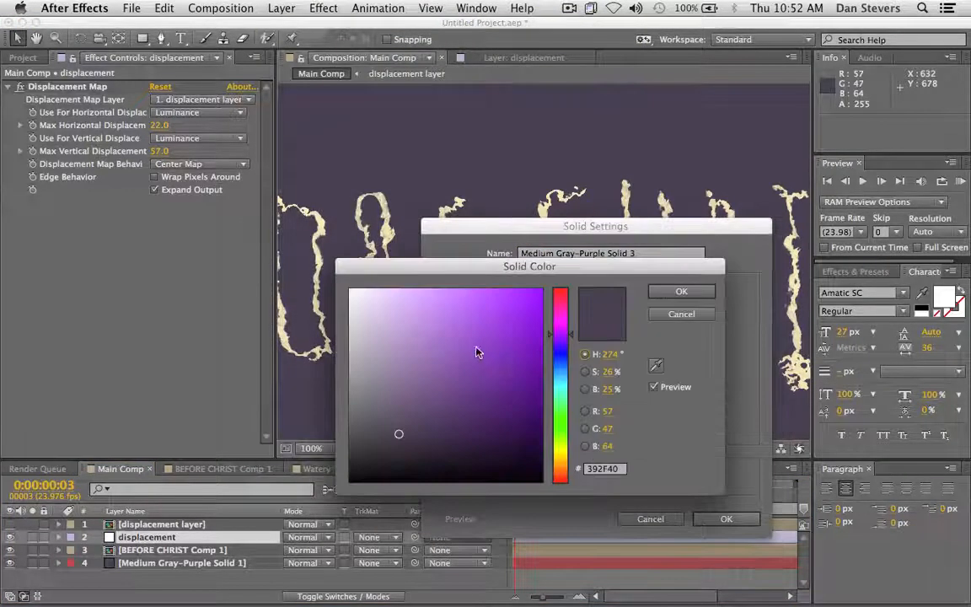
{"action": "left_click_drag", "start_coordinate": [428, 311], "coordinate": [424, 246]}
{"action": "left_click", "coordinate": [681, 291]}
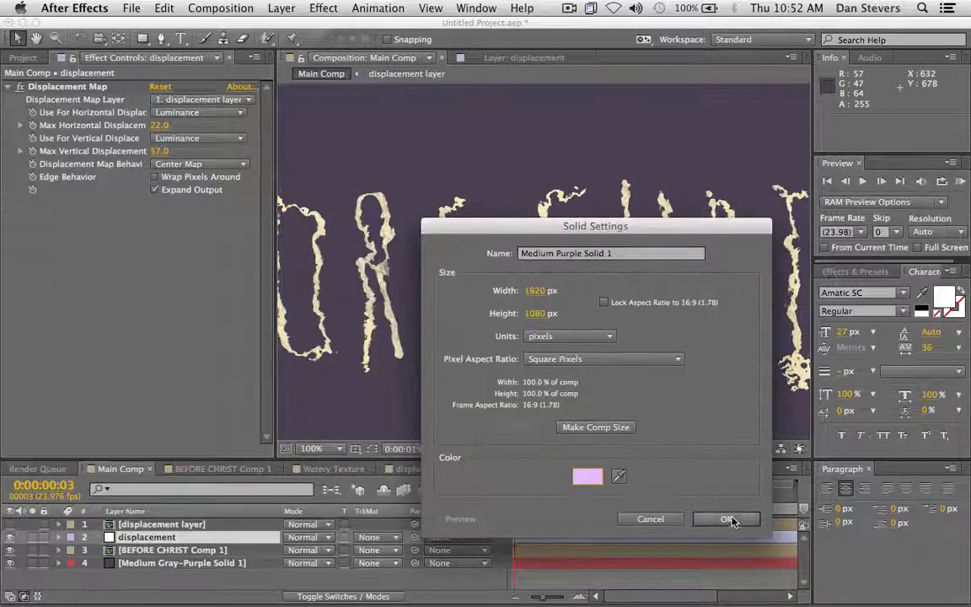
{"action": "left_click", "coordinate": [730, 519]}
Place the purple solid beneath the displacement adjustment layer and shift it down until its upper edge lies below the title
{"action": "left_click_drag", "start_coordinate": [129, 527], "coordinate": [129, 557]}
{"action": "left_click_drag", "start_coordinate": [424, 155], "coordinate": [425, 448]}
{"action": "left_click", "coordinate": [128, 550]}
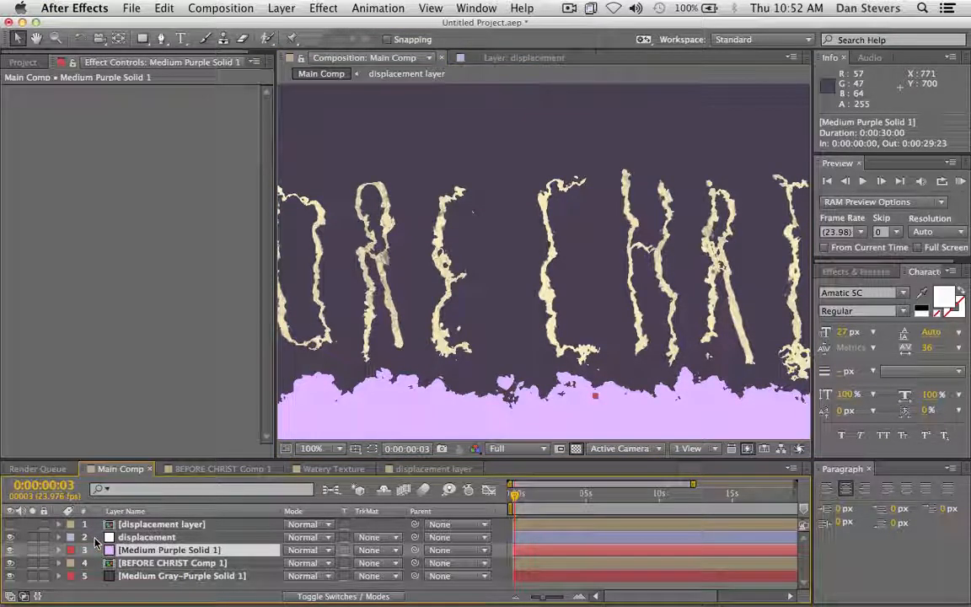
Hide the Medium Purple Solid 1 layer and delete it from Main Comp
{"action": "left_click", "coordinate": [10, 549]}
{"action": "left_click", "coordinate": [148, 537]}
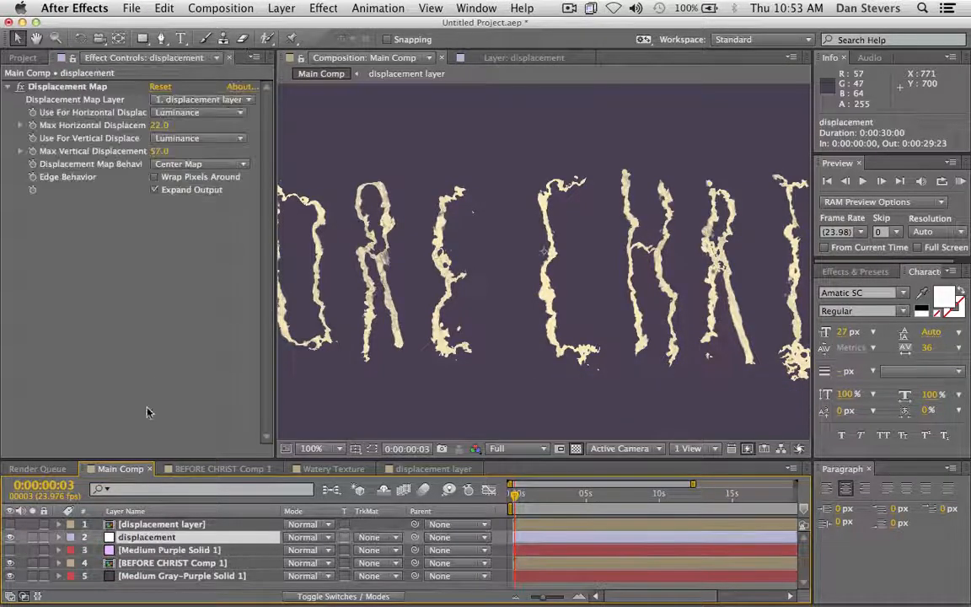
{"action": "left_click", "coordinate": [162, 552]}
{"action": "key", "text": "Delete"}
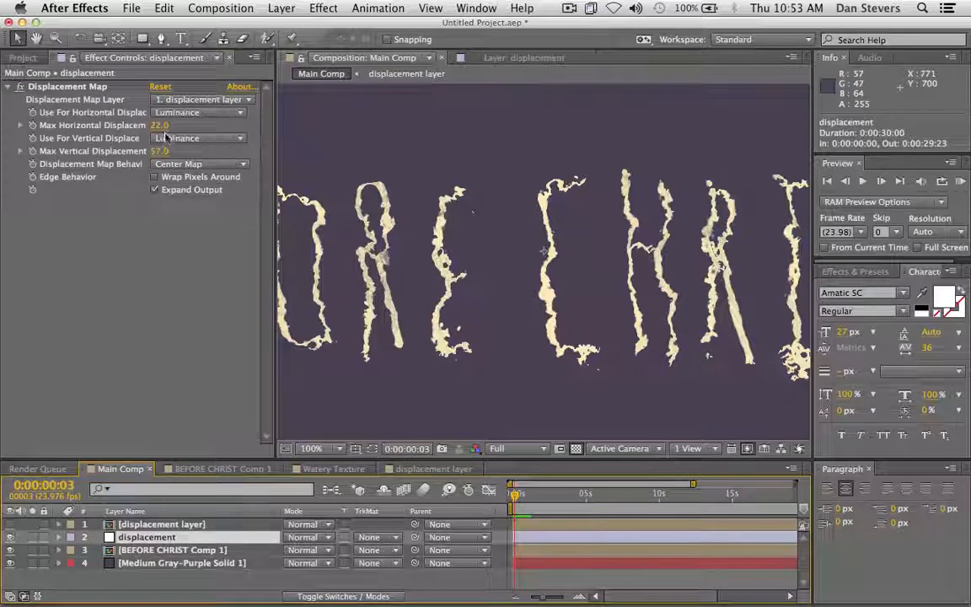
Set both the maximum horizontal and maximum vertical displacement to 2 on the displacement adjustment layer
{"action": "left_click", "coordinate": [159, 125]}
{"action": "type", "text": "2"}
{"action": "key", "text": "Tab"}
{"action": "type", "text": "2"}
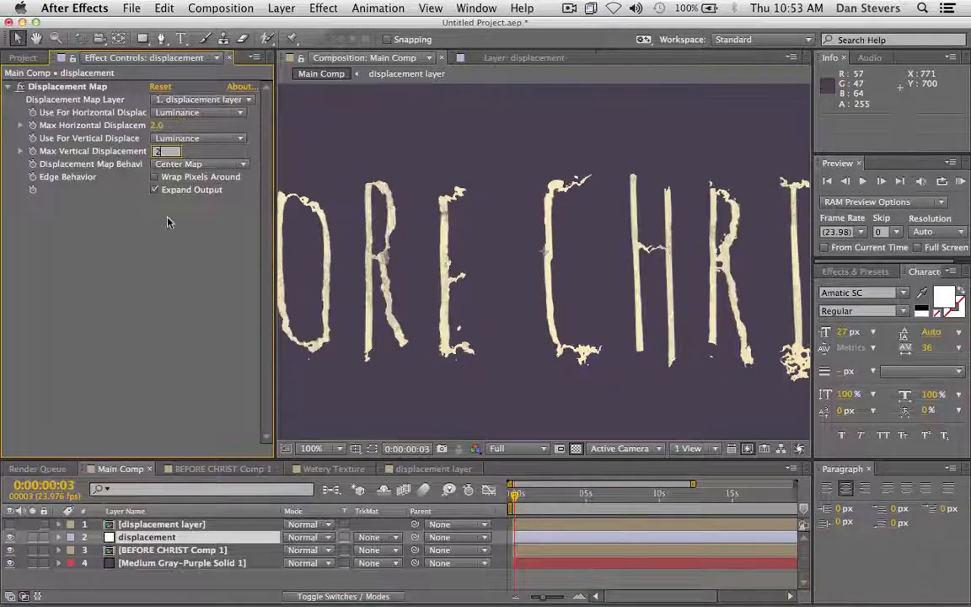
{"action": "key", "text": "Return"}
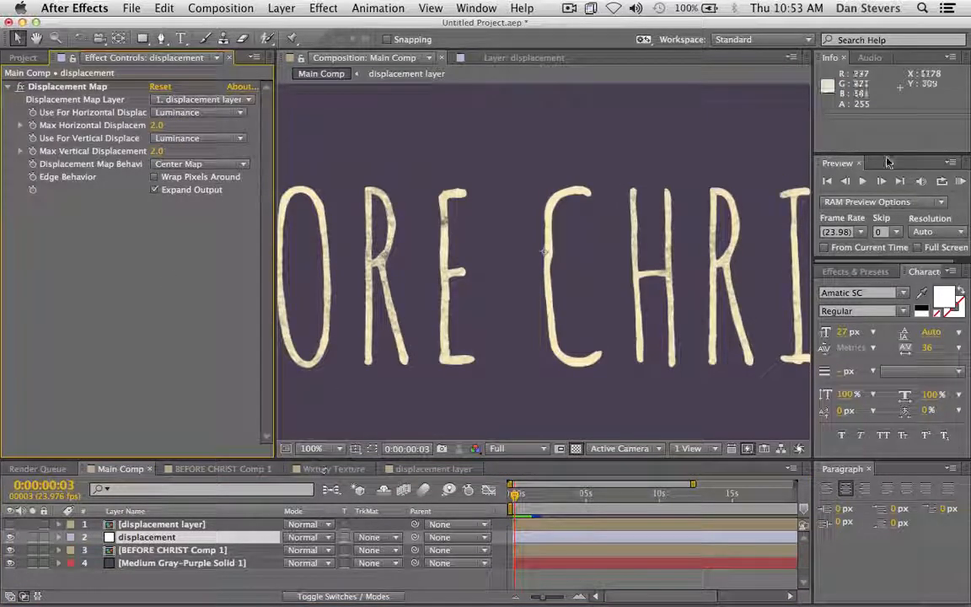
Play a RAM preview of the subtly displaced title and check how fast its edges jitter
{"action": "key", "text": "KP_0"}
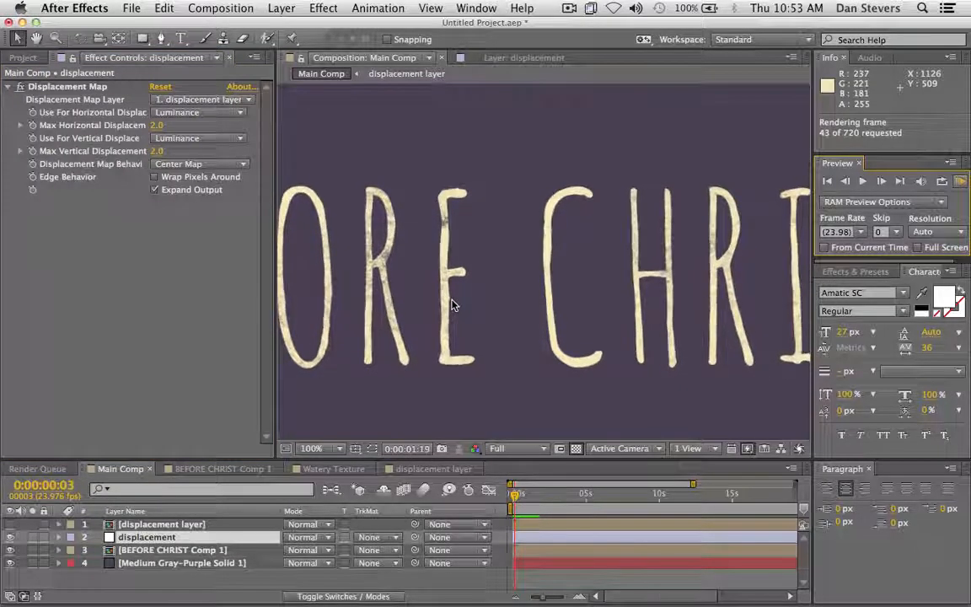
{"action": "key", "text": "space"}
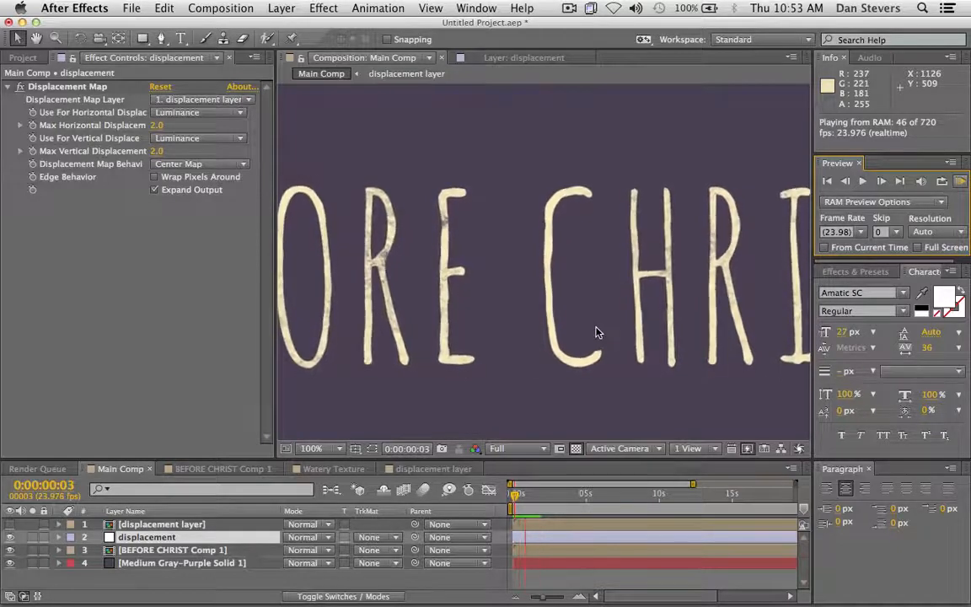
{"action": "key", "text": "space"}
Open the displacement layer composition, enlarge the timeline area and collapse the solid's Fractal Noise properties
{"action": "left_click", "coordinate": [166, 526]}
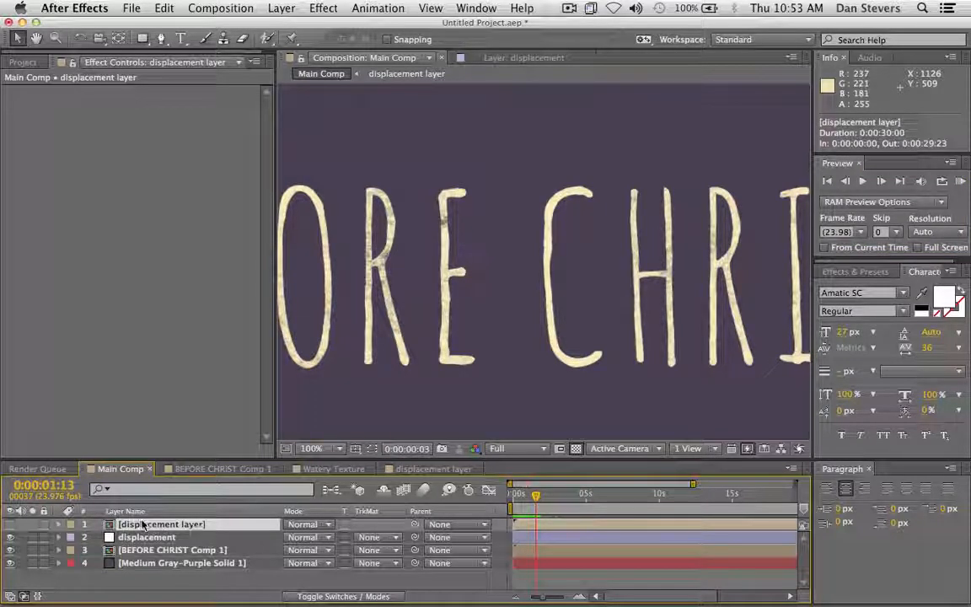
{"action": "double_click", "coordinate": [165, 525]}
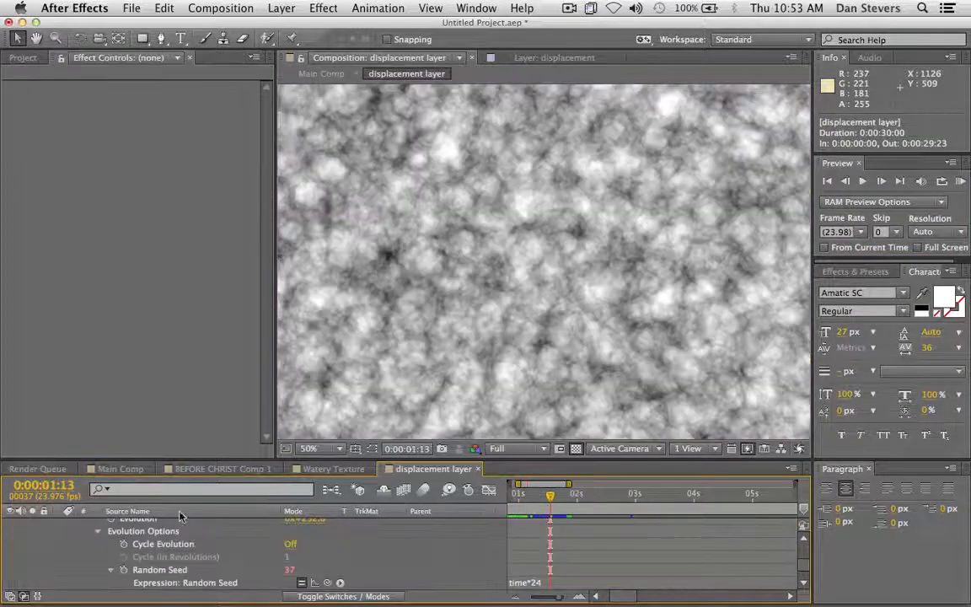
{"action": "left_click_drag", "start_coordinate": [177, 462], "coordinate": [169, 344]}
{"action": "scroll", "coordinate": [156, 449], "scroll_direction": "up", "scroll_amount": 3}
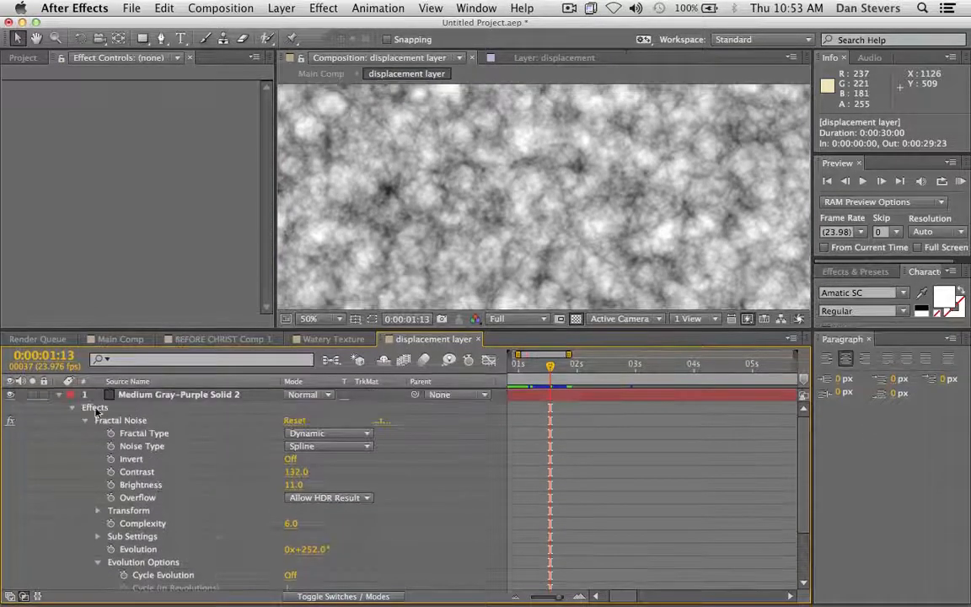
{"action": "left_click", "coordinate": [59, 396]}
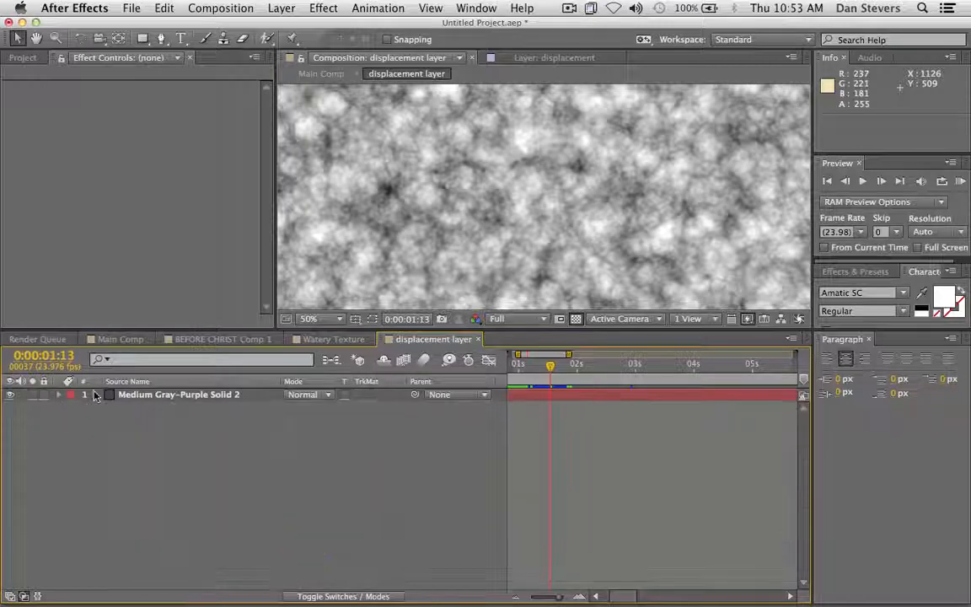
Pre-compose Medium Gray-Purple Solid 2, moving all attributes into the new composition under the suggested name
{"action": "left_click", "coordinate": [145, 396]}
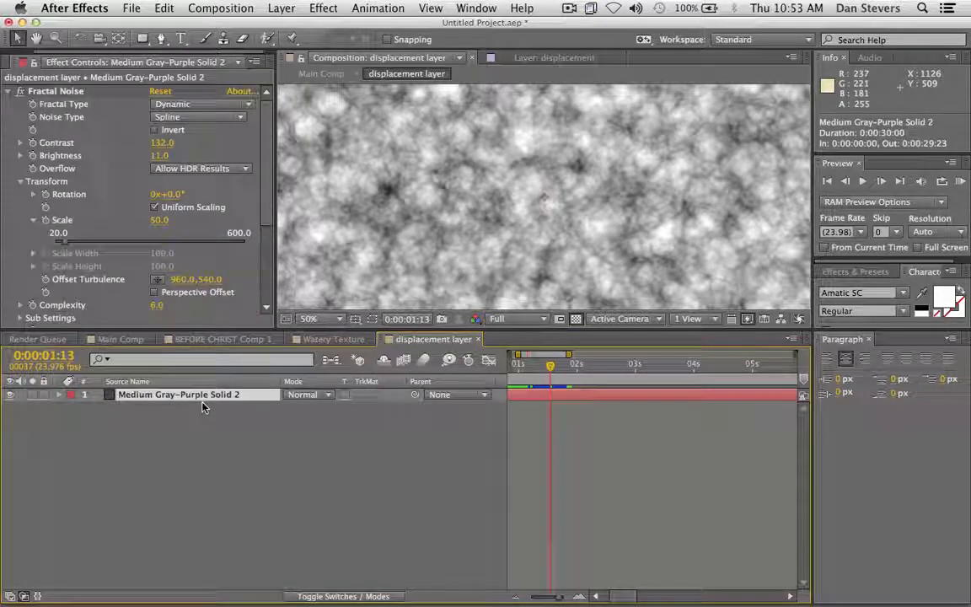
{"action": "key", "text": "super+shift+c"}
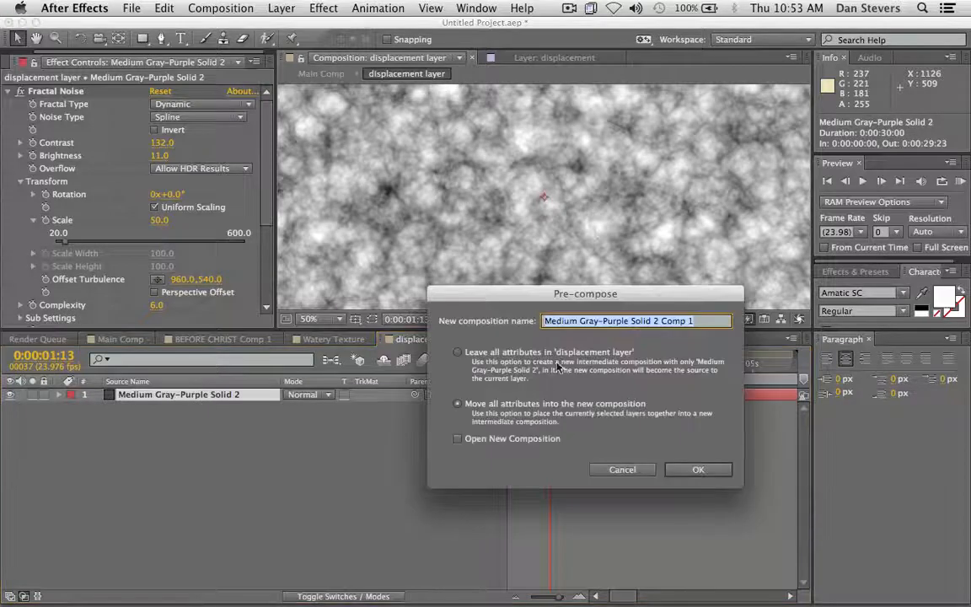
{"action": "left_click", "coordinate": [698, 470]}
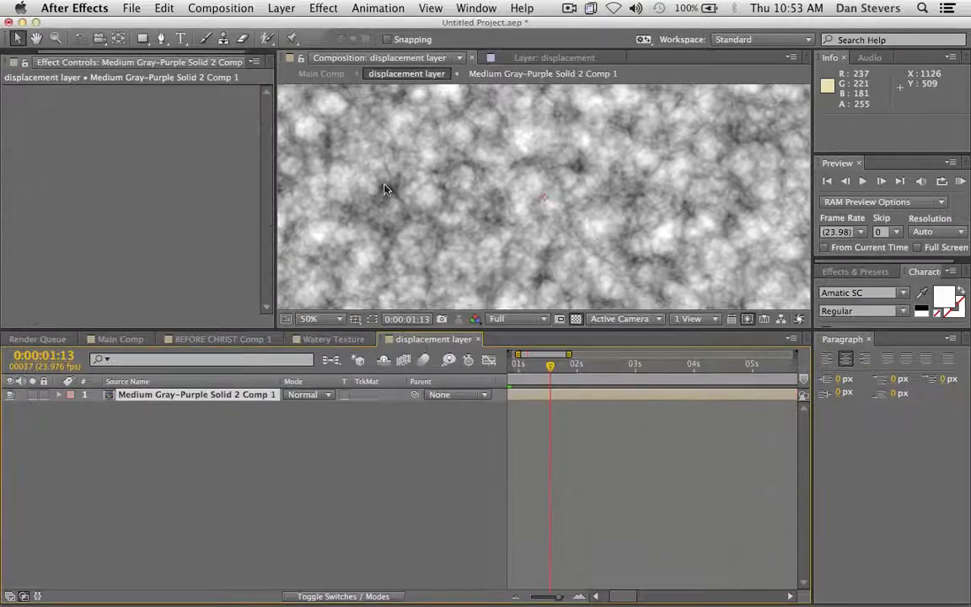
Apply the Posterize Time effect to the pre-composed noise layer
{"action": "left_click", "coordinate": [322, 7]}
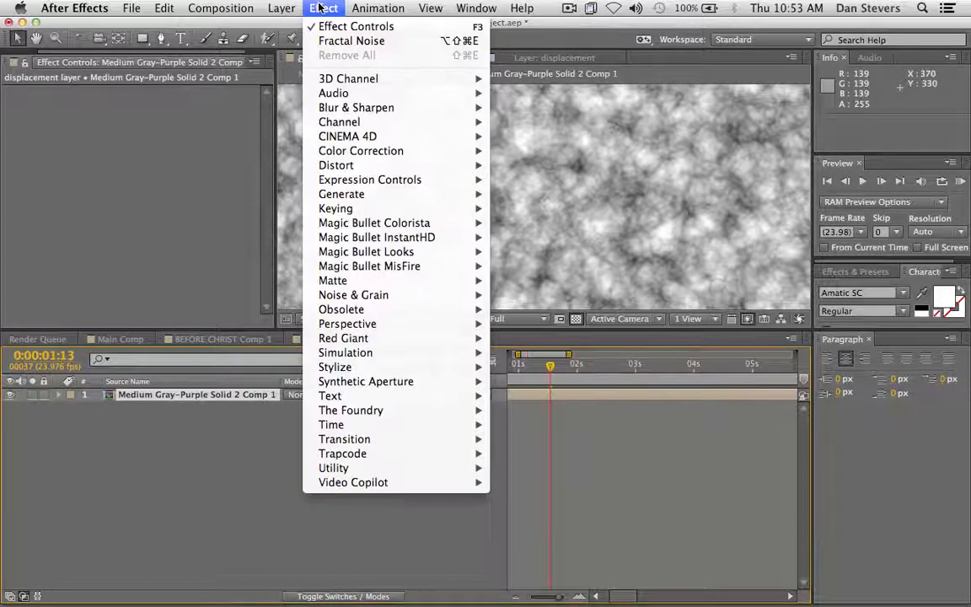
{"action": "mouse_move", "coordinate": [380, 424]}
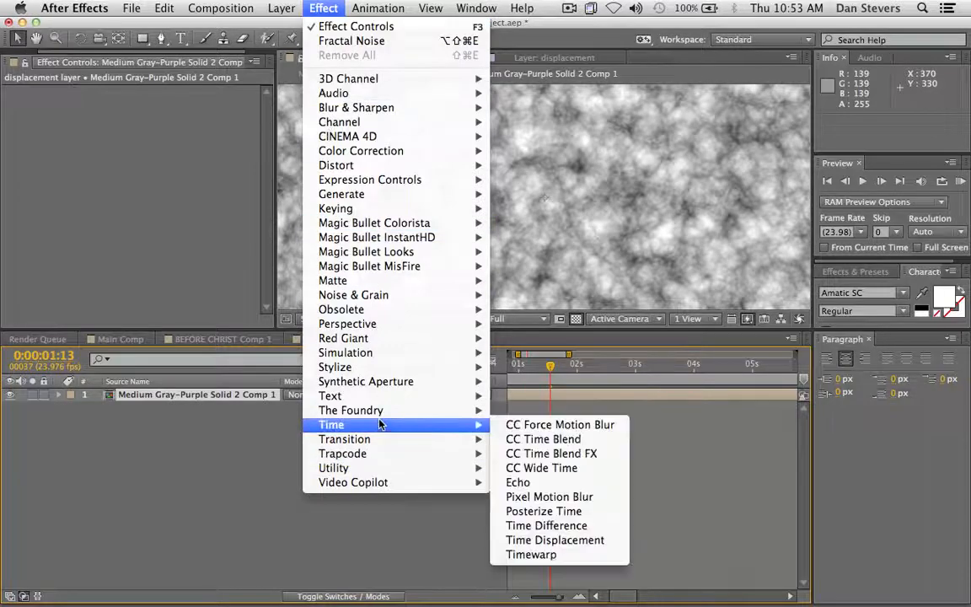
{"action": "left_click", "coordinate": [531, 513]}
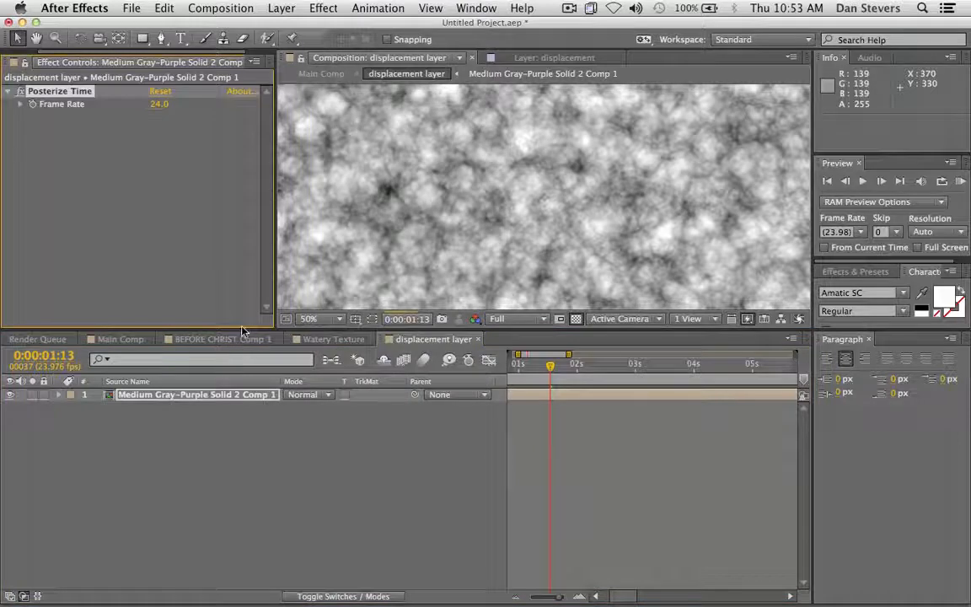
Enlarge the composition viewing area and set the Posterize Time frame rate to 12
{"action": "left_click_drag", "start_coordinate": [245, 331], "coordinate": [244, 416]}
{"action": "scroll", "coordinate": [462, 255], "scroll_direction": "up", "scroll_amount": 2}
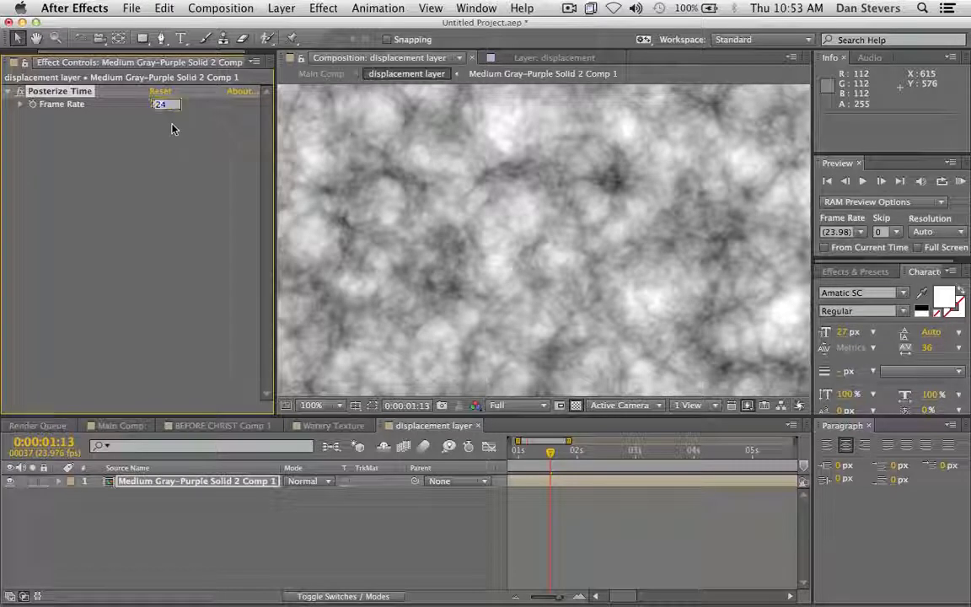
{"action": "type", "text": "12"}
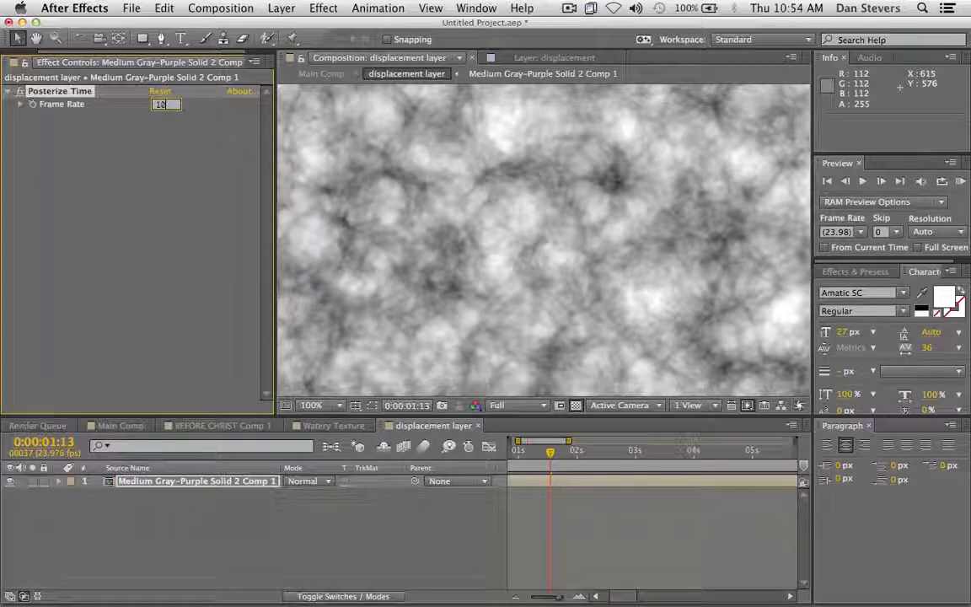
{"action": "key", "text": "Return"}
Step frame by frame from 0:00:01:13 to 0:00:01:20 and check how often the posterized noise pattern changes
{"action": "key", "text": "="}
{"action": "key", "text": "="}
{"action": "key", "text": "="}
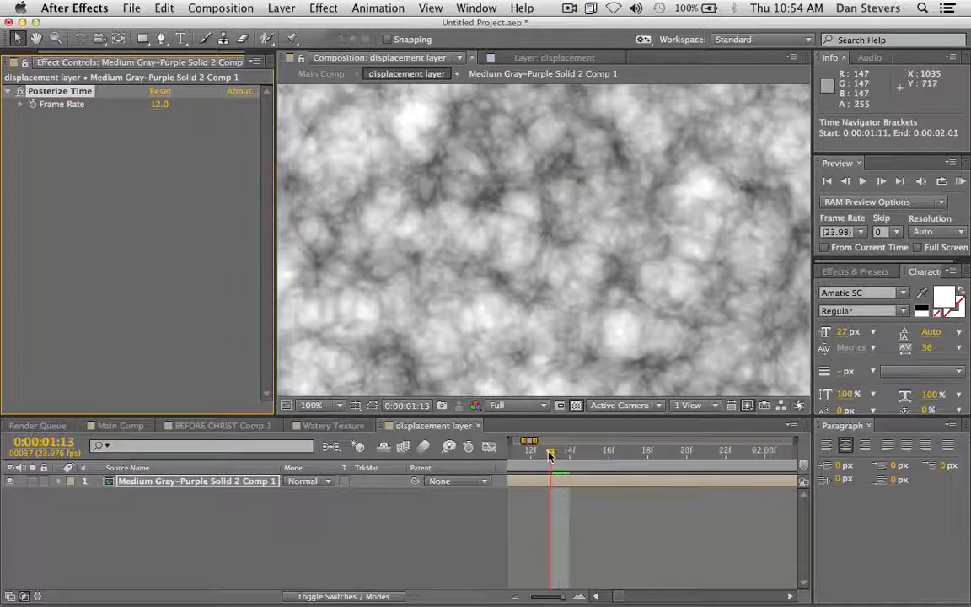
{"action": "left_click", "coordinate": [570, 453]}
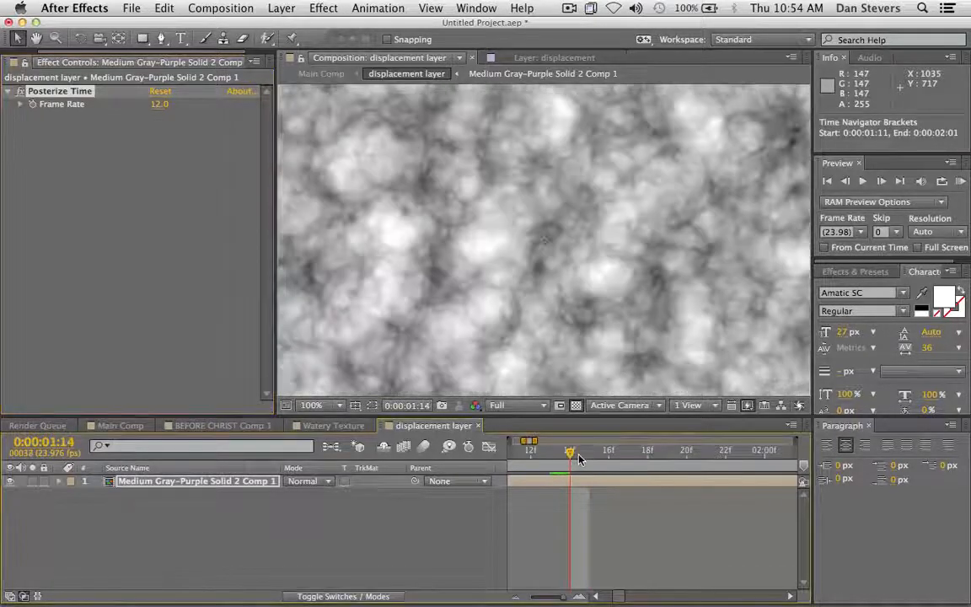
{"action": "mouse_move", "coordinate": [580, 458]}
{"action": "left_mouse_down"}
{"action": "mouse_move", "coordinate": [598, 459]}
{"action": "mouse_move", "coordinate": [571, 458]}
{"action": "left_mouse_up"}
{"action": "left_click", "coordinate": [589, 458]}
{"action": "left_click", "coordinate": [603, 458]}
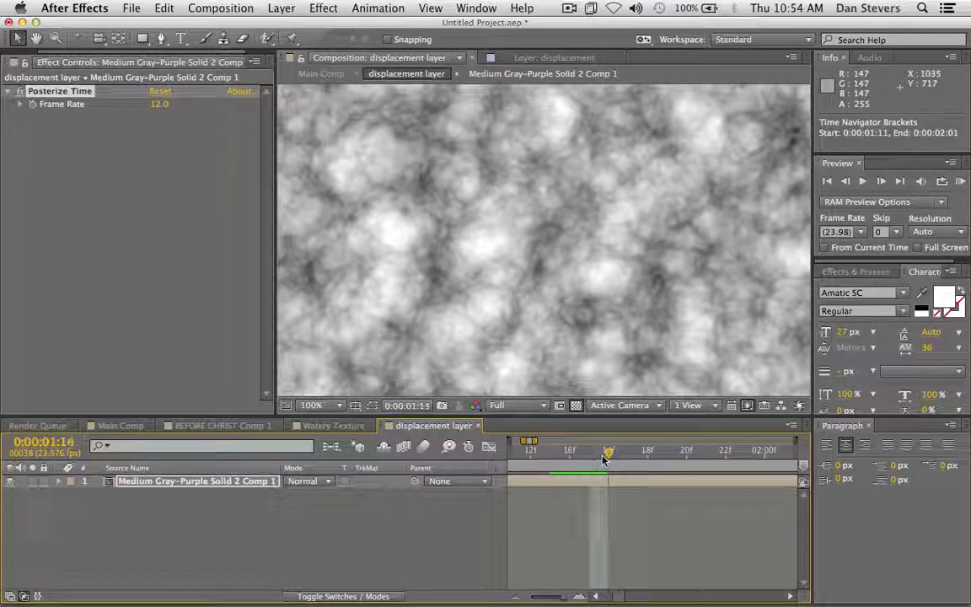
{"action": "left_click", "coordinate": [645, 455]}
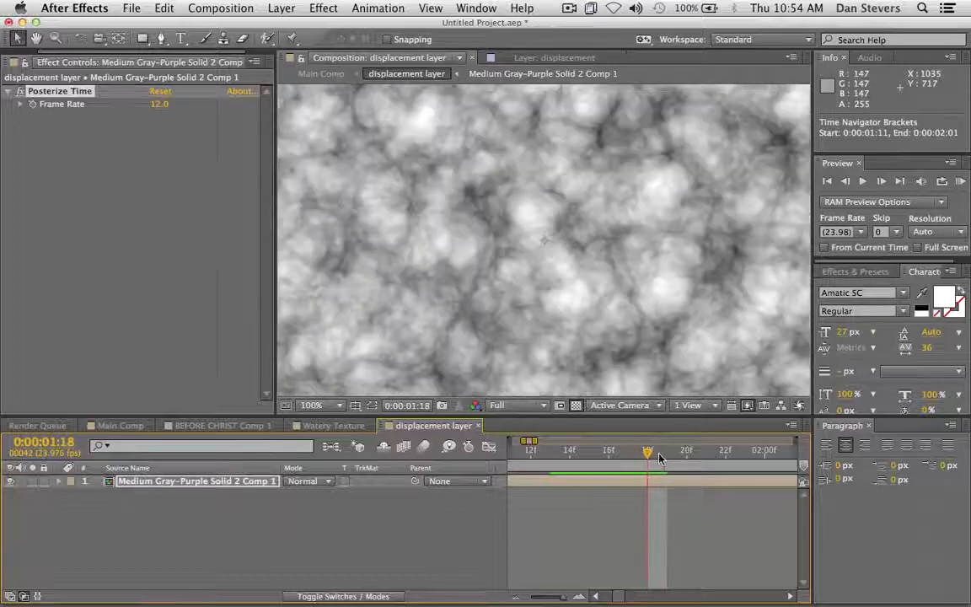
{"action": "left_click", "coordinate": [665, 456]}
{"action": "left_click", "coordinate": [686, 456]}
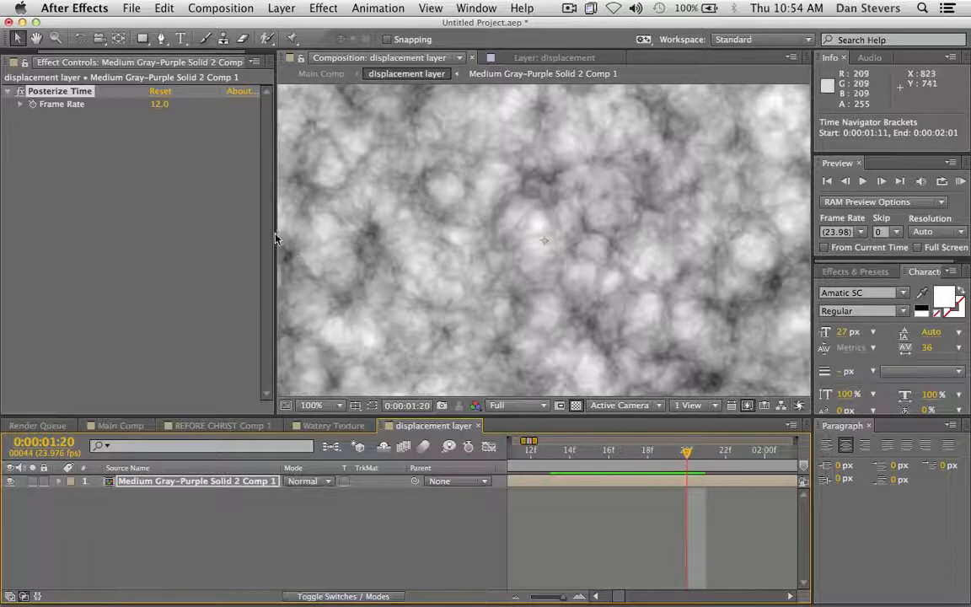
Lower the Posterize Time frame rate on the pre-composed noise layer to 10
{"action": "left_click", "coordinate": [163, 487]}
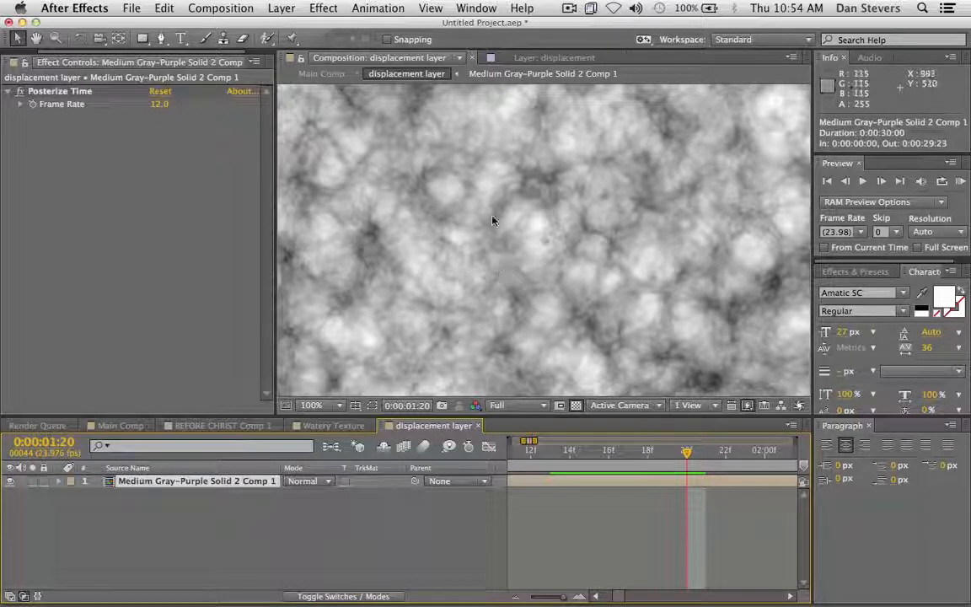
{"action": "left_click", "coordinate": [159, 104]}
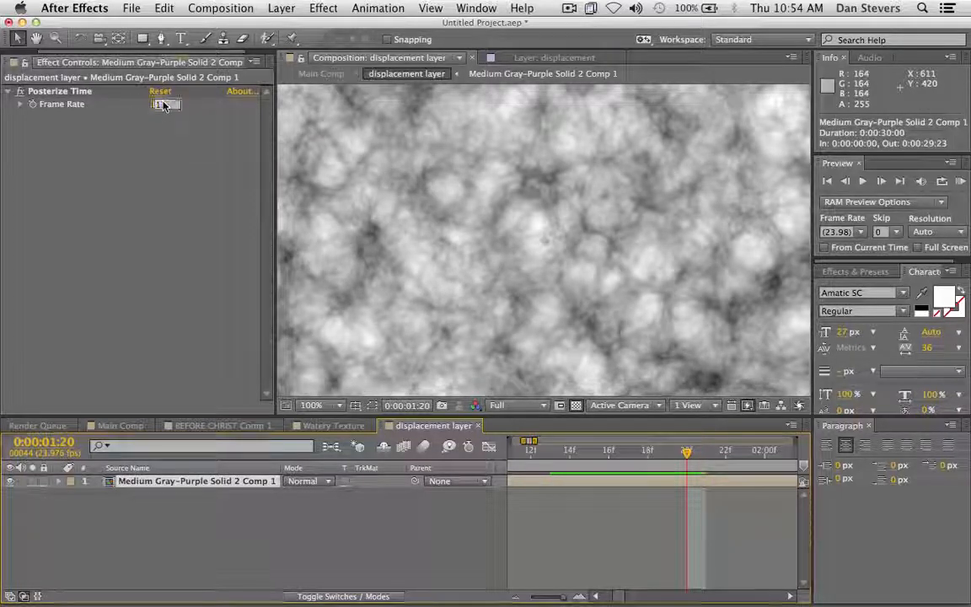
{"action": "type", "text": "10"}
{"action": "key", "text": "Return"}
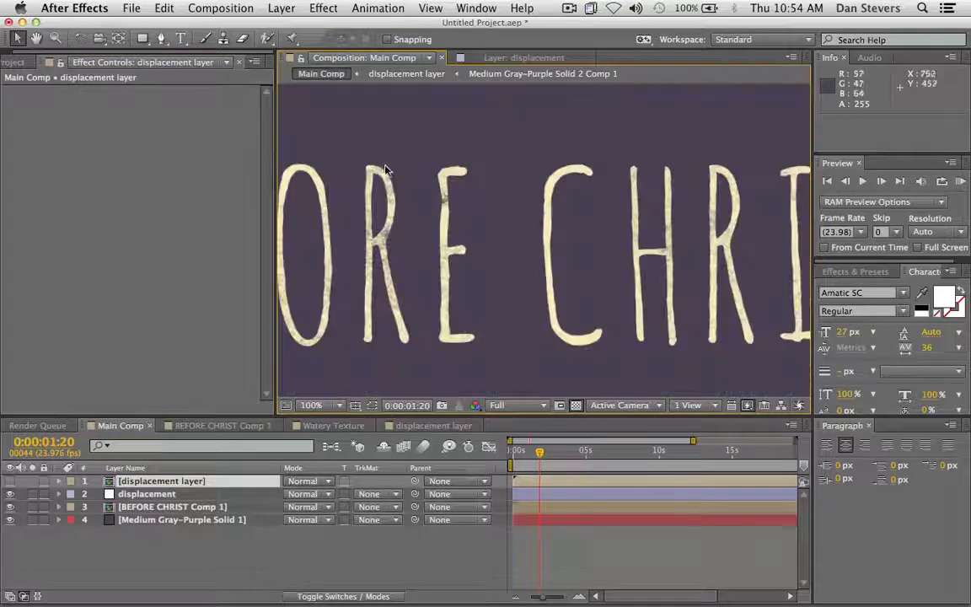
Review the nesting by moving between Main Comp, displacement layer and the nested noise composition, ending in Main Comp
{"action": "left_click", "coordinate": [284, 150]}
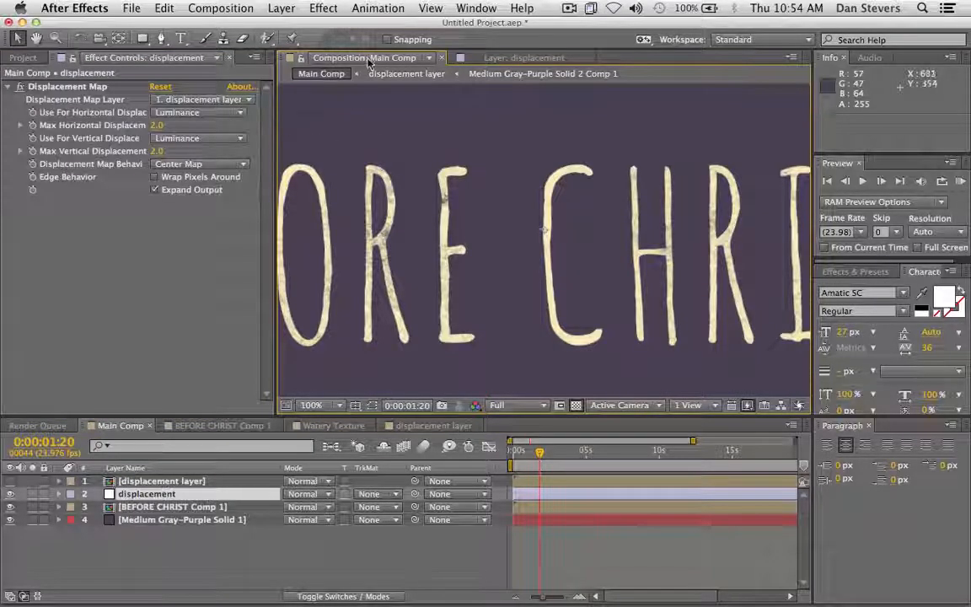
{"action": "left_click", "coordinate": [387, 73]}
{"action": "left_click", "coordinate": [335, 73]}
{"action": "left_click", "coordinate": [395, 73]}
{"action": "left_click", "coordinate": [504, 74]}
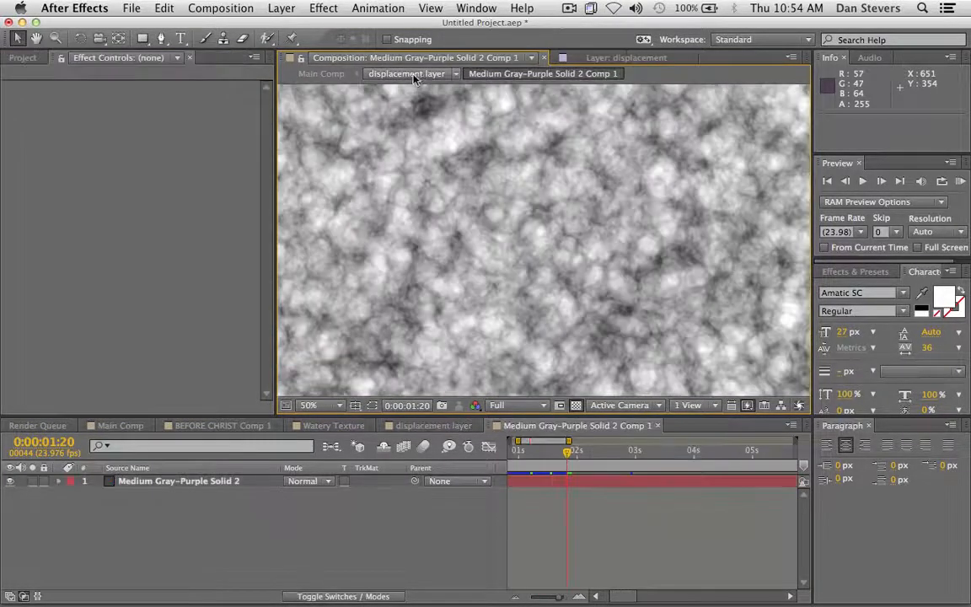
{"action": "left_click", "coordinate": [396, 74]}
{"action": "left_click", "coordinate": [324, 73]}
{"action": "left_click", "coordinate": [406, 73]}
{"action": "left_click", "coordinate": [498, 74]}
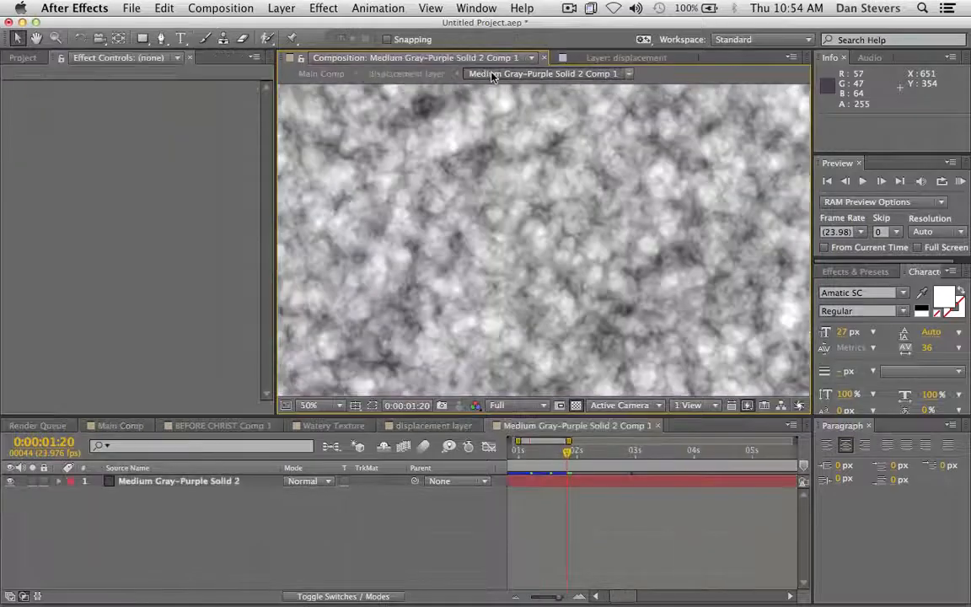
{"action": "left_click", "coordinate": [380, 74]}
{"action": "left_click", "coordinate": [321, 74]}
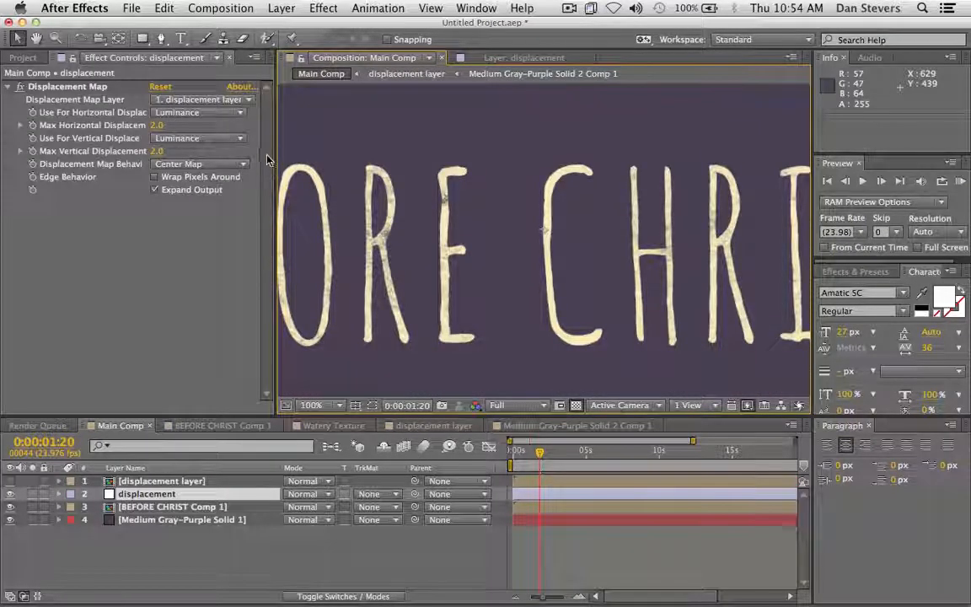
Play a RAM preview of Main Comp and inspect the title's jittering edges at 100% and 50% magnification
{"action": "left_click_drag", "start_coordinate": [267, 160], "coordinate": [223, 161]}
{"action": "left_click", "coordinate": [959, 180]}
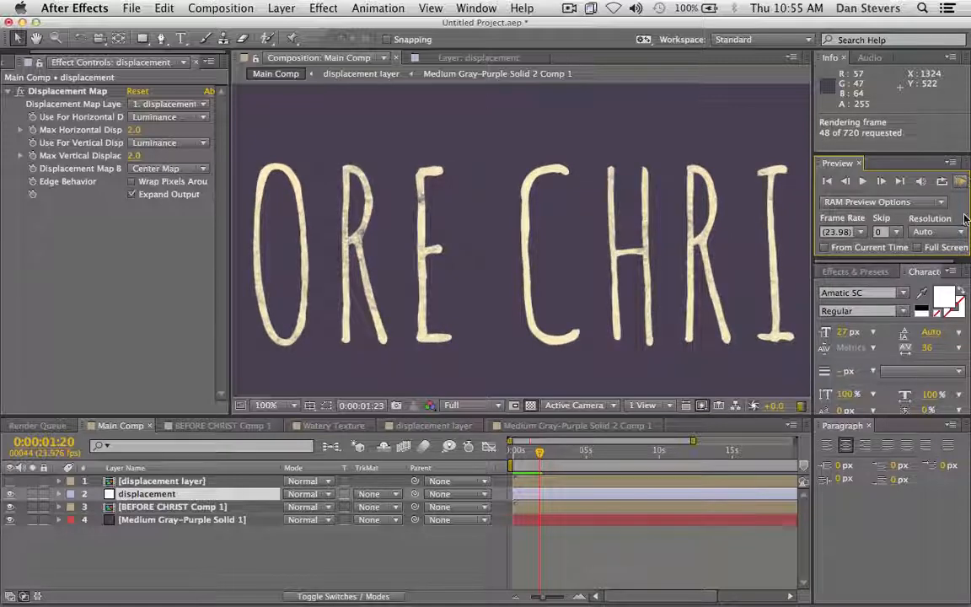
{"action": "key", "text": "space"}
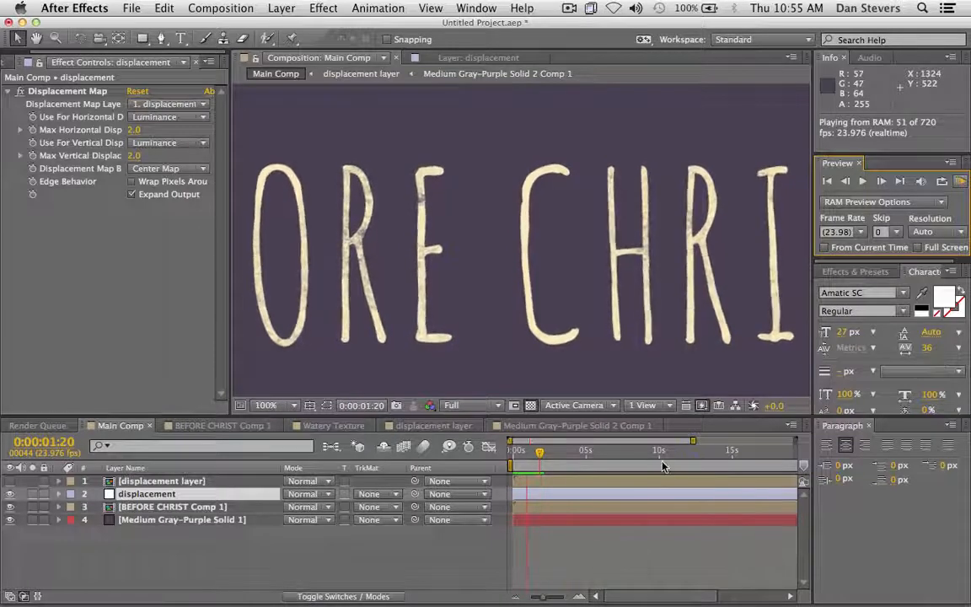
{"action": "key", "text": "space"}
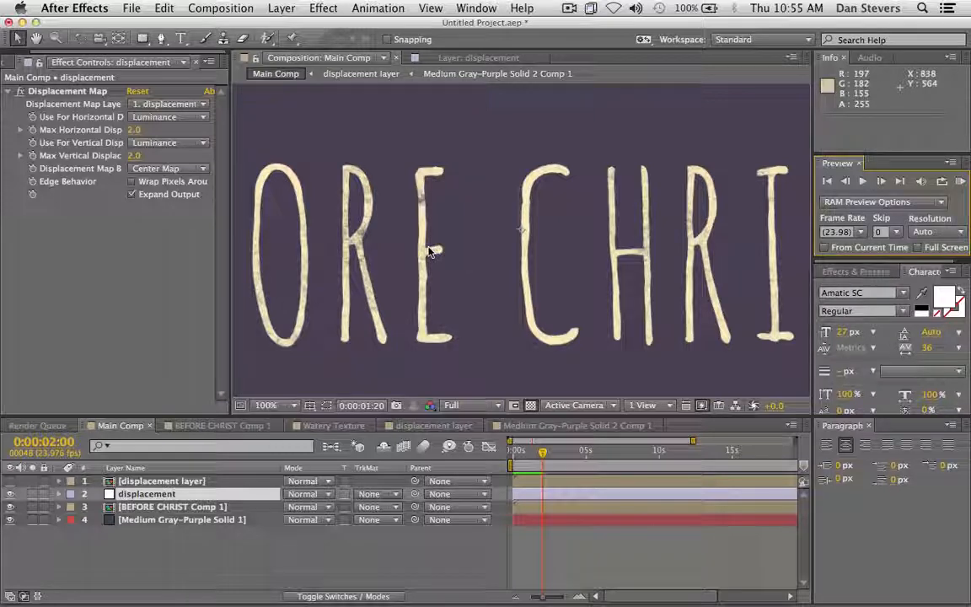
{"action": "key", "text": "comma"}
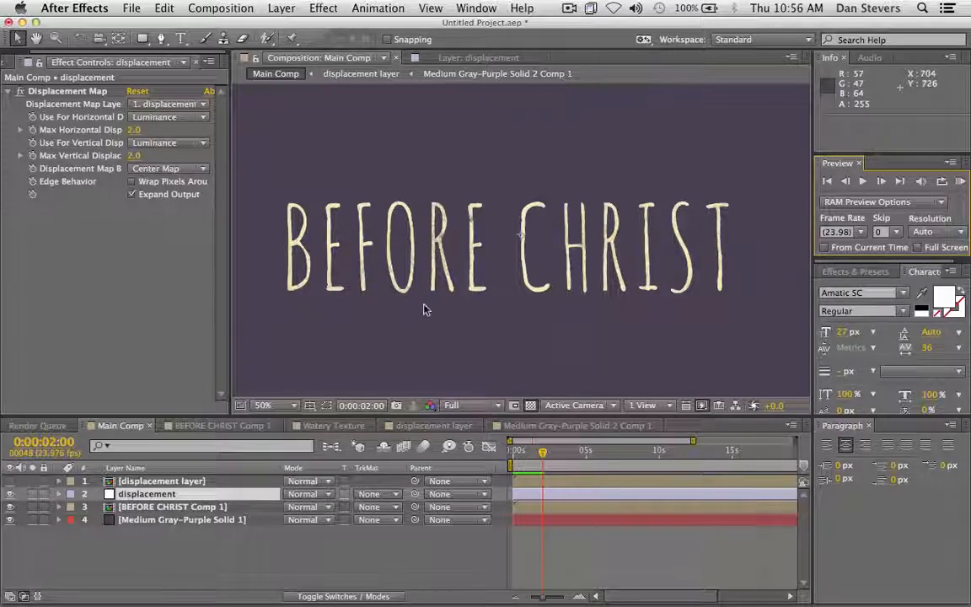
{"action": "key", "text": "period"}
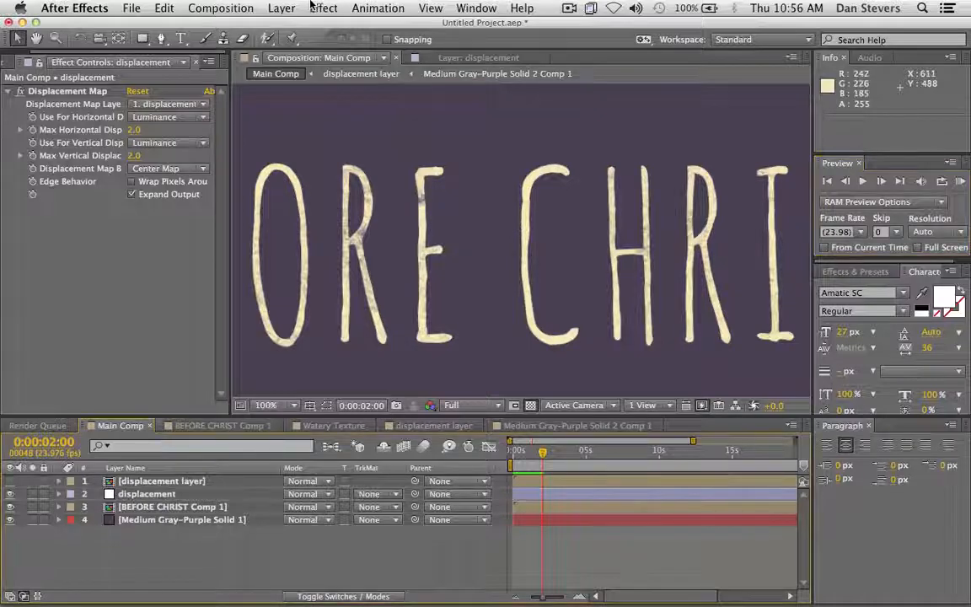
Create a 1920 x 1080 px solid named dust in Main Comp
{"action": "left_click", "coordinate": [285, 6]}
{"action": "mouse_move", "coordinate": [320, 26]}
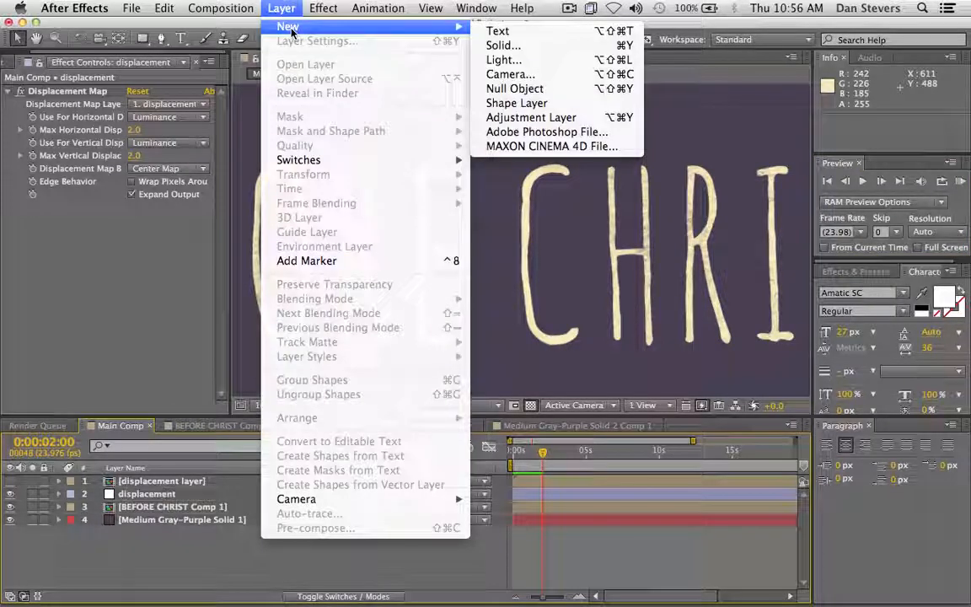
{"action": "left_click", "coordinate": [517, 52]}
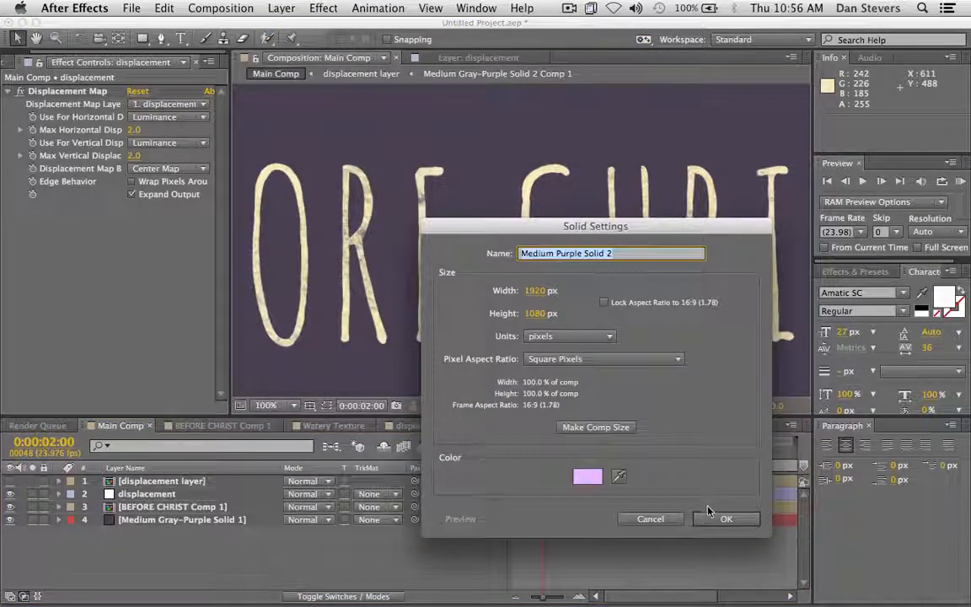
{"action": "type", "text": "dis"}
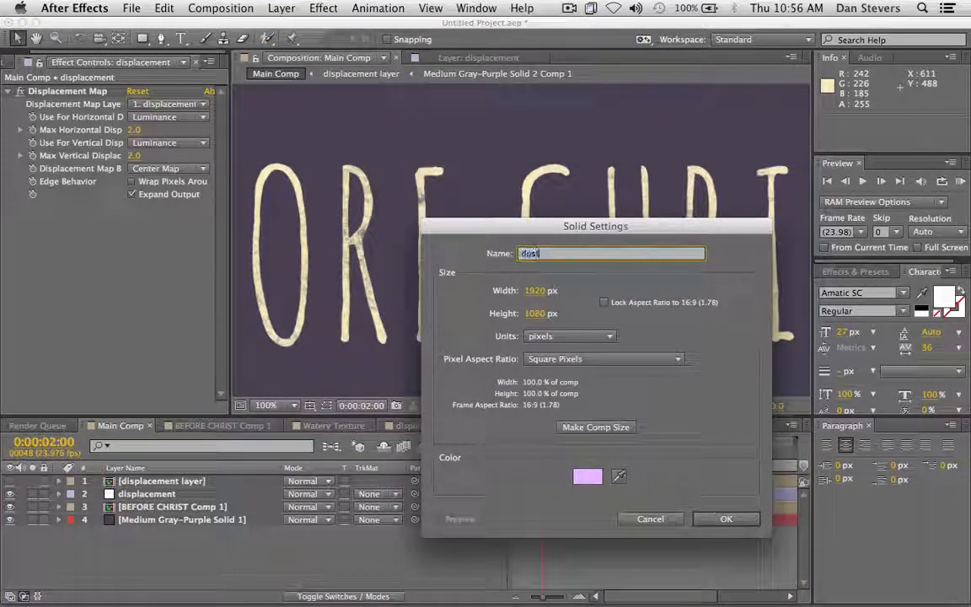
{"action": "type", "text": "t"}
{"action": "key", "text": "Return"}
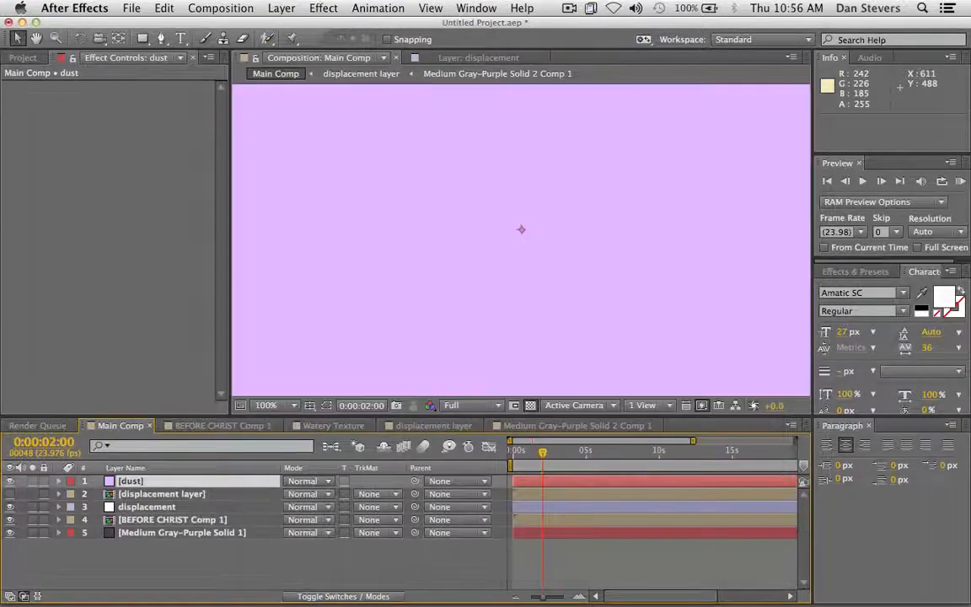
Apply the Fractal Noise effect to the dust solid
{"action": "left_click", "coordinate": [322, 8]}
{"action": "left_click", "coordinate": [323, 7]}
{"action": "left_click", "coordinate": [321, 7]}
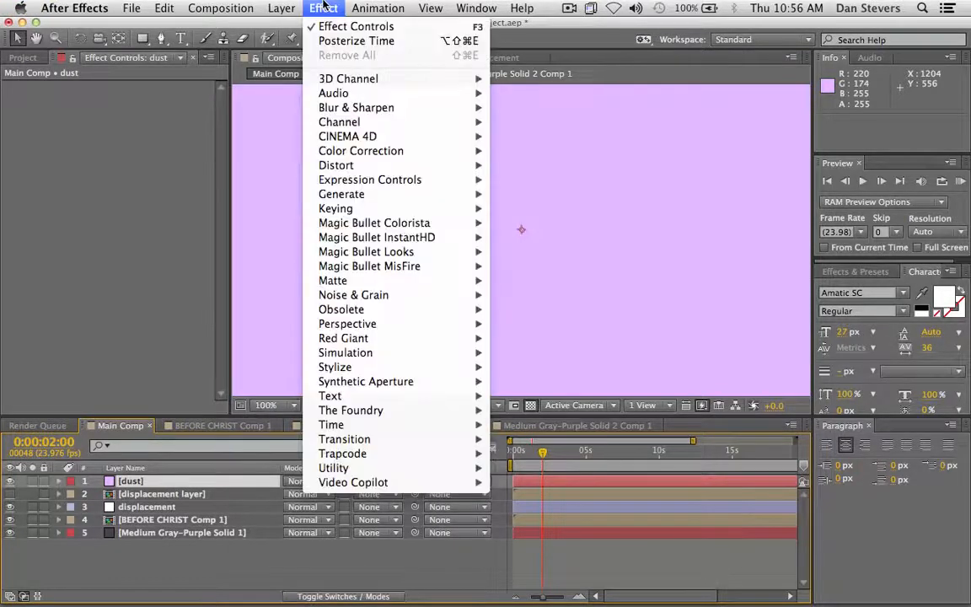
{"action": "mouse_move", "coordinate": [360, 196]}
{"action": "mouse_move", "coordinate": [363, 295]}
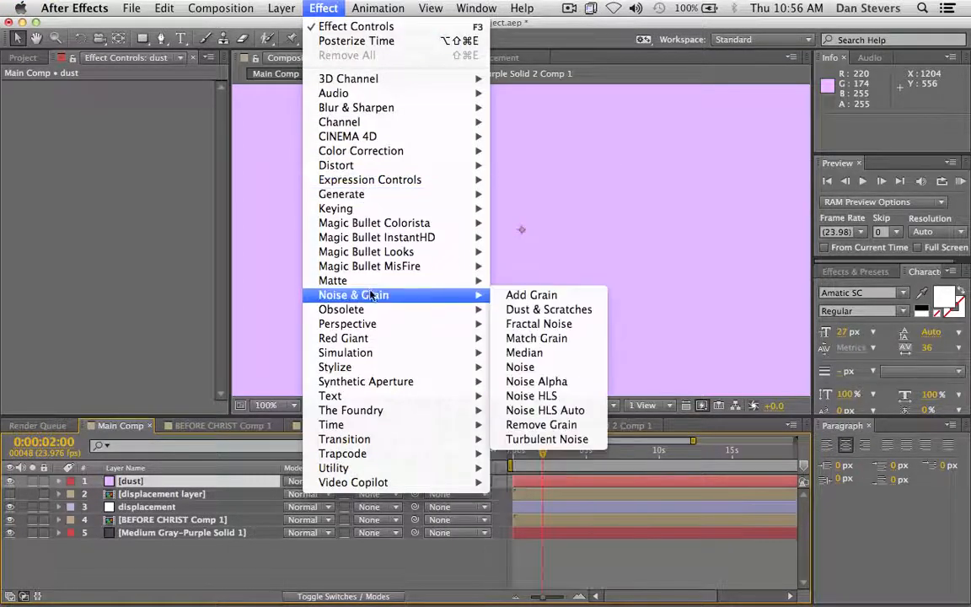
{"action": "left_click", "coordinate": [570, 325]}
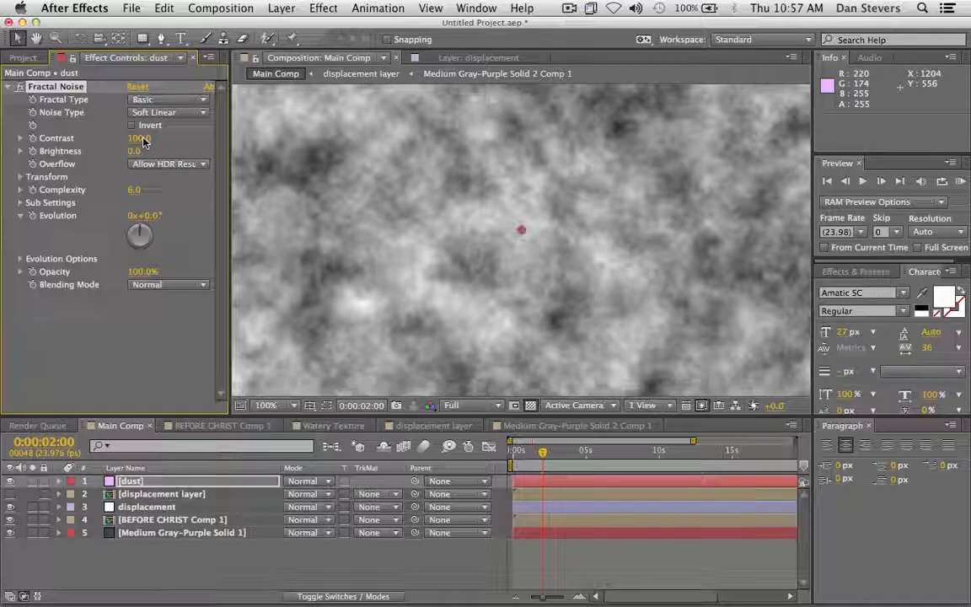
Set the dust layer's Fractal Noise contrast to 450 and brightness to 250
{"action": "left_click", "coordinate": [139, 138]}
{"action": "type", "text": "450"}
{"action": "key", "text": "Return"}
{"action": "left_click", "coordinate": [135, 151]}
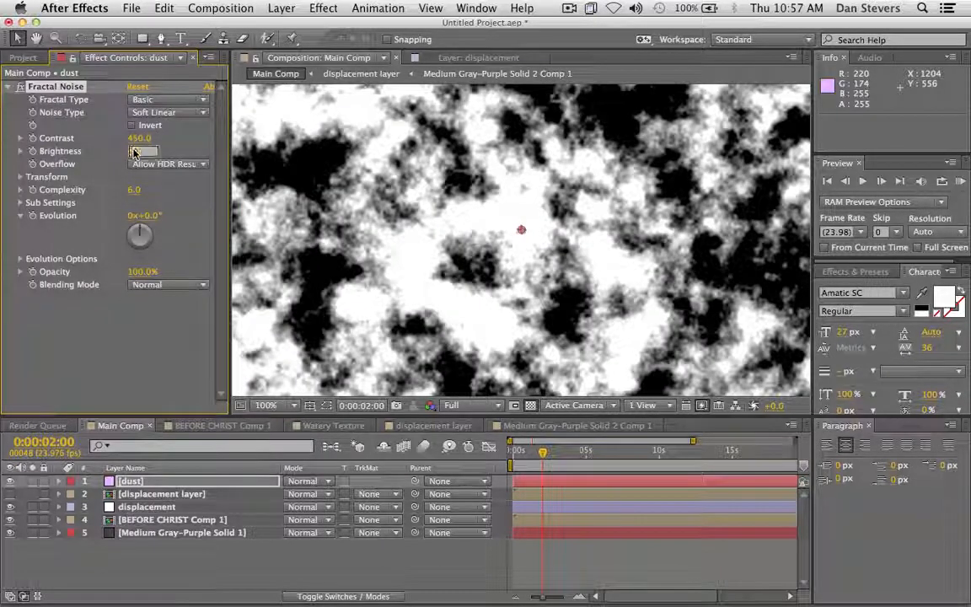
{"action": "type", "text": "250"}
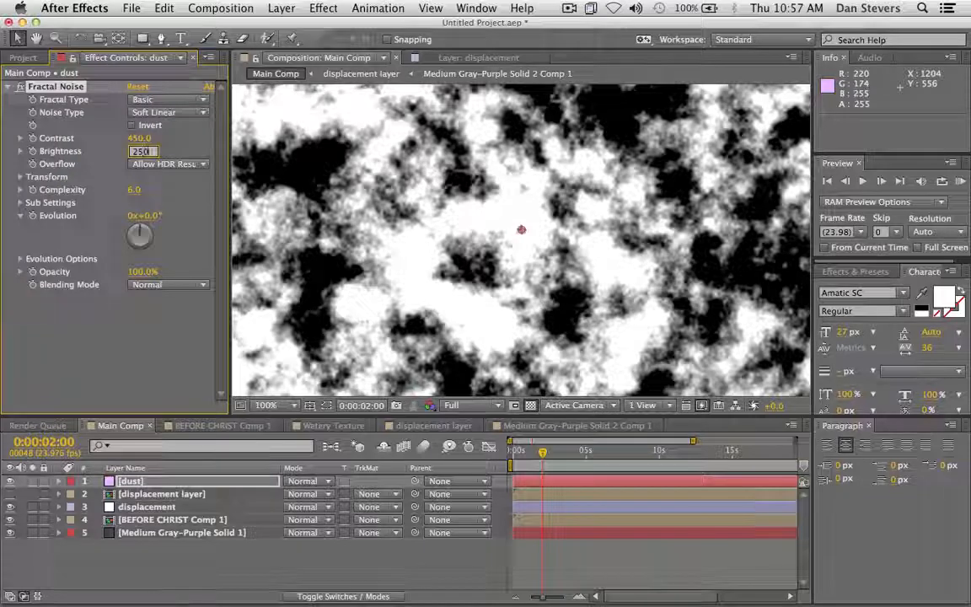
{"action": "key", "text": "Return"}
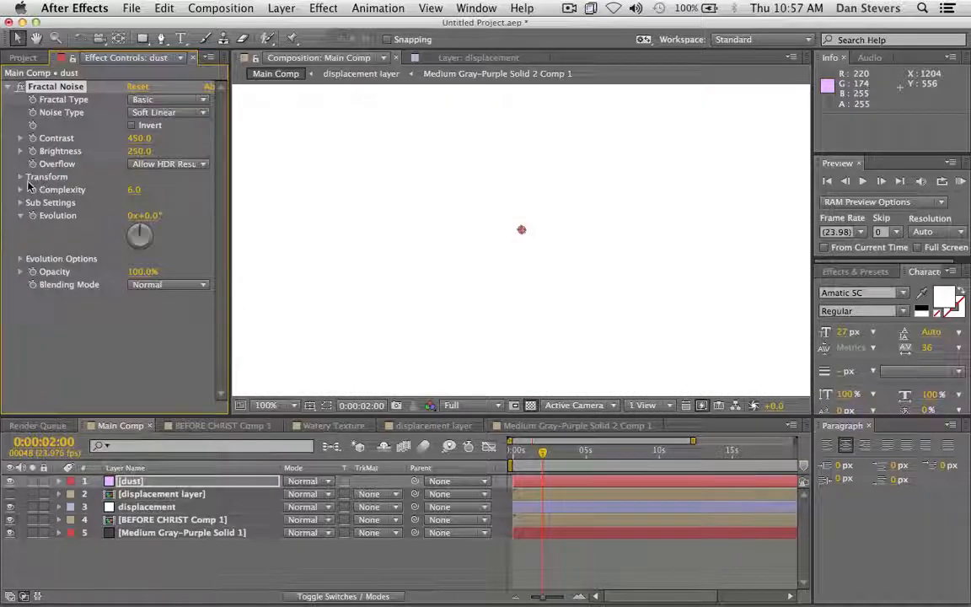
Set the uniform scale of the dust layer's Fractal Noise to 50
{"action": "left_click", "coordinate": [20, 177]}
{"action": "left_click", "coordinate": [139, 216]}
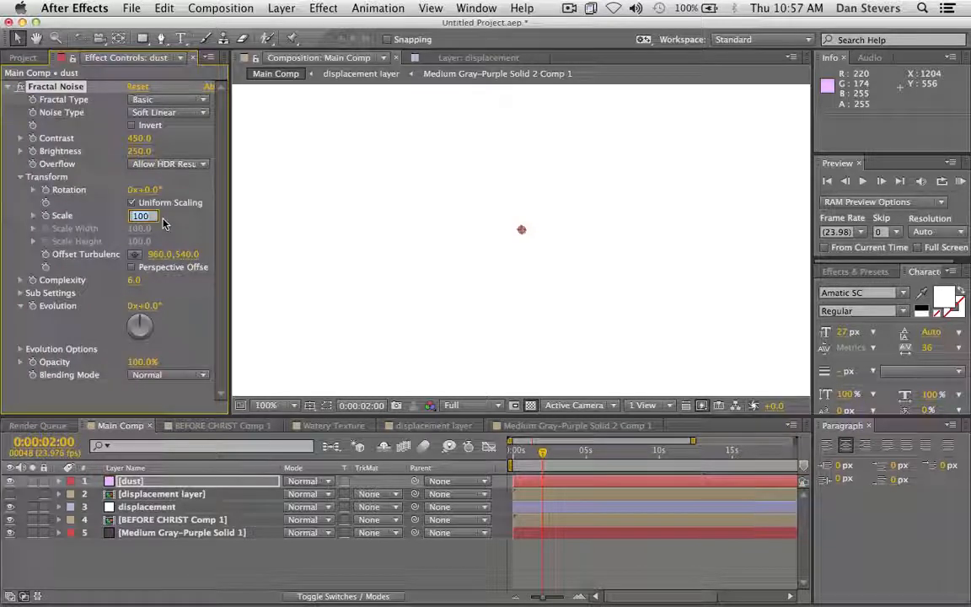
{"action": "type", "text": "50"}
{"action": "key", "text": "Return"}
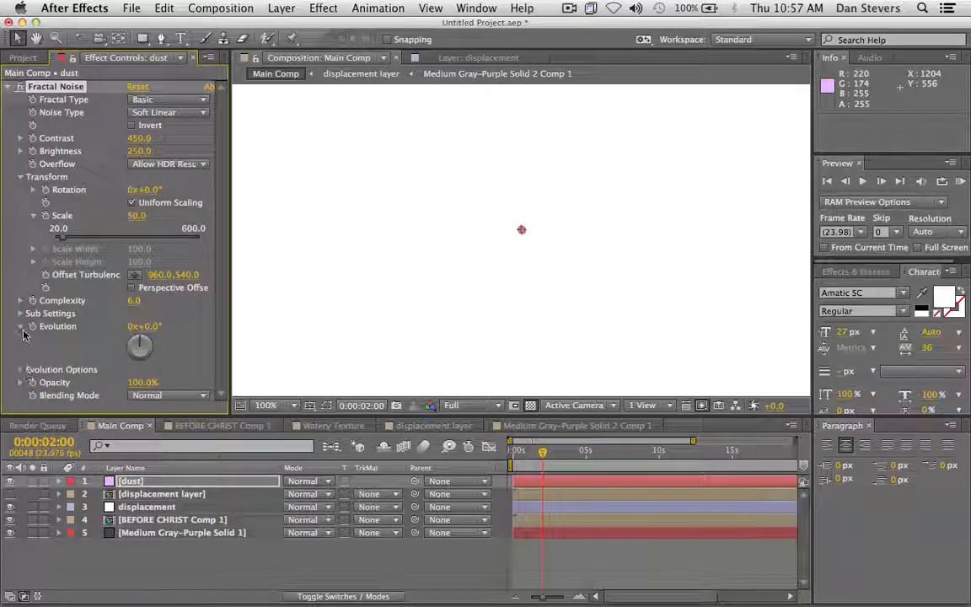
Expand the Evolution Options of the dust layer's Fractal Noise effect
{"action": "left_click", "coordinate": [21, 369]}
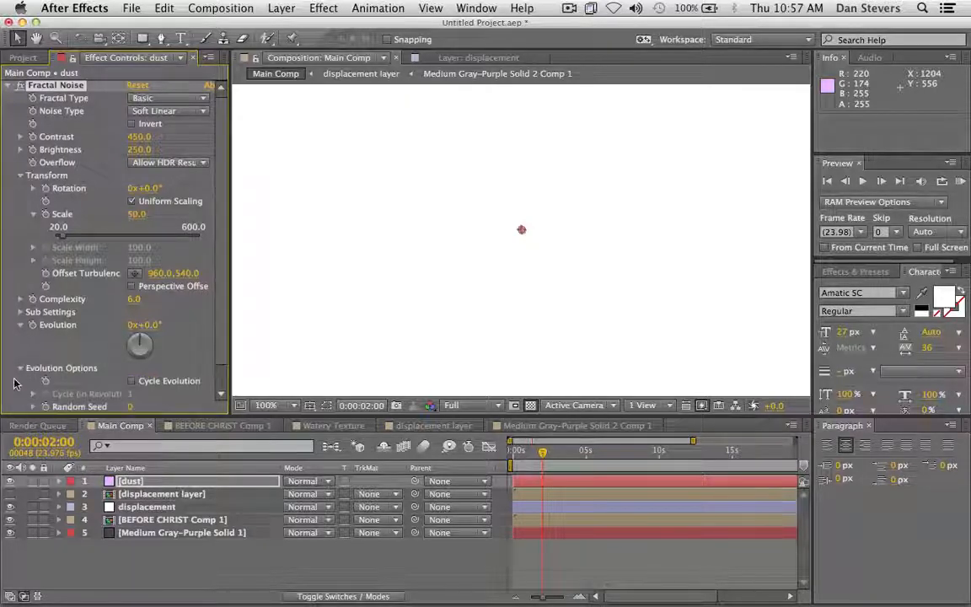
{"action": "scroll", "coordinate": [56, 390], "scroll_direction": "down", "scroll_amount": 2}
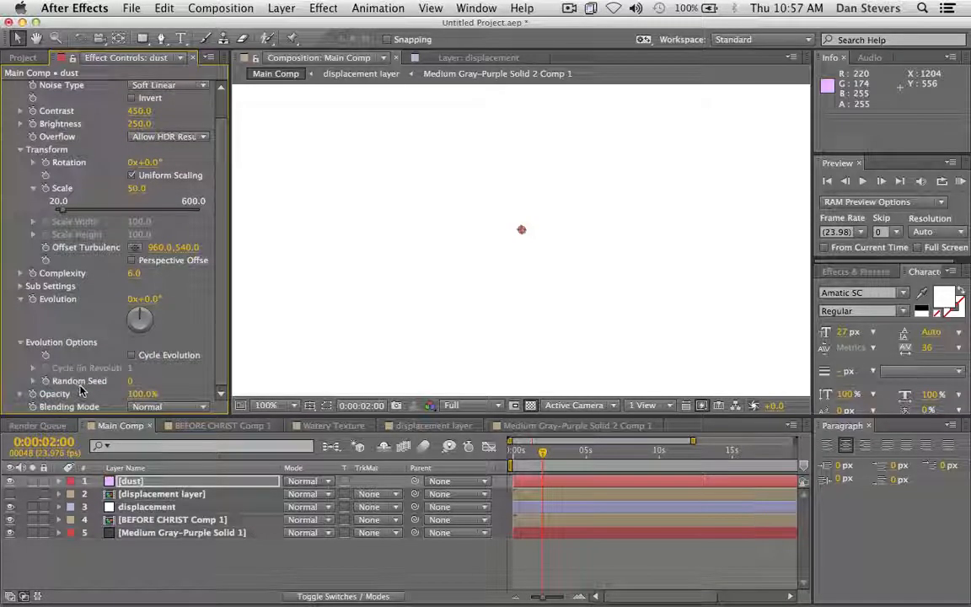
{"action": "left_click", "coordinate": [33, 394], "text": "alt"}
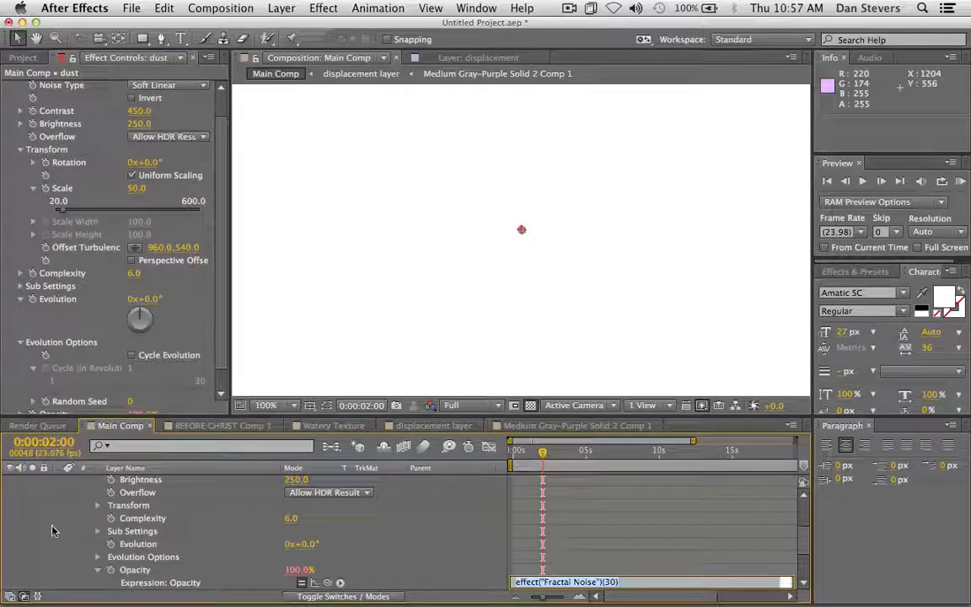
{"action": "key", "text": "BackSpace"}
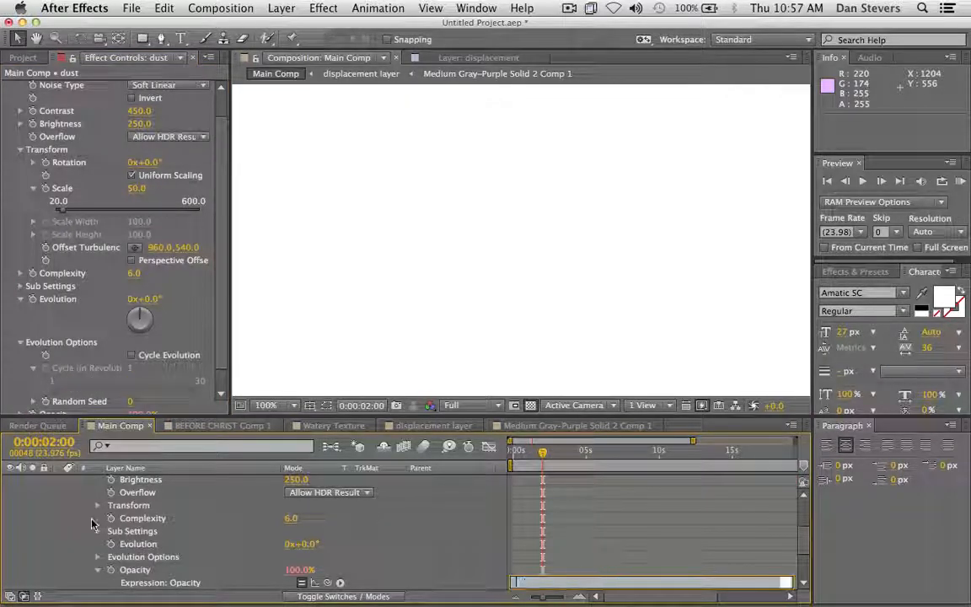
{"action": "left_click", "coordinate": [63, 518]}
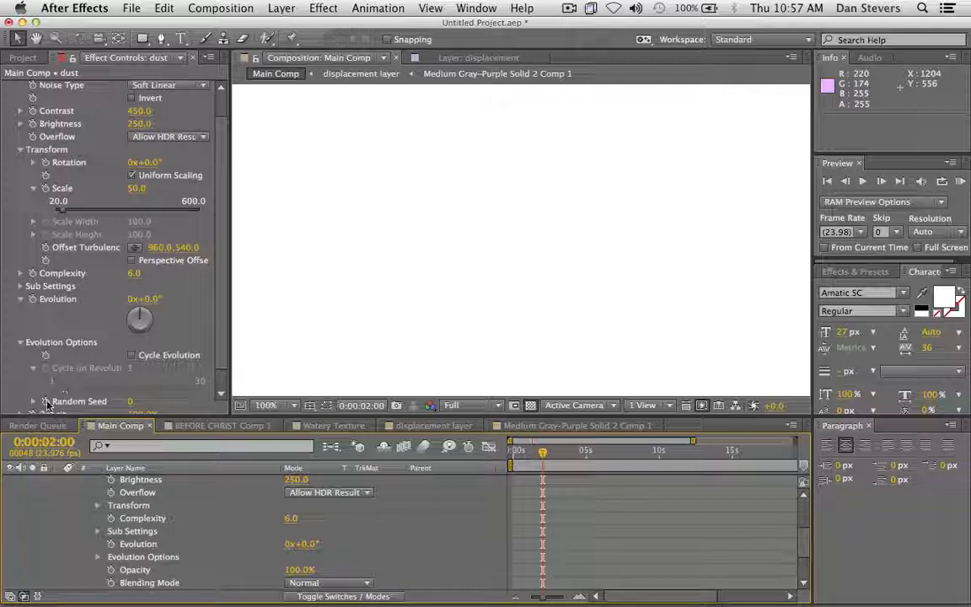
Add the expression time*24 to the Random Seed of the dust layer's Fractal Noise
{"action": "left_click", "coordinate": [46, 402], "text": "alt"}
{"action": "type", "text": "time*24"}
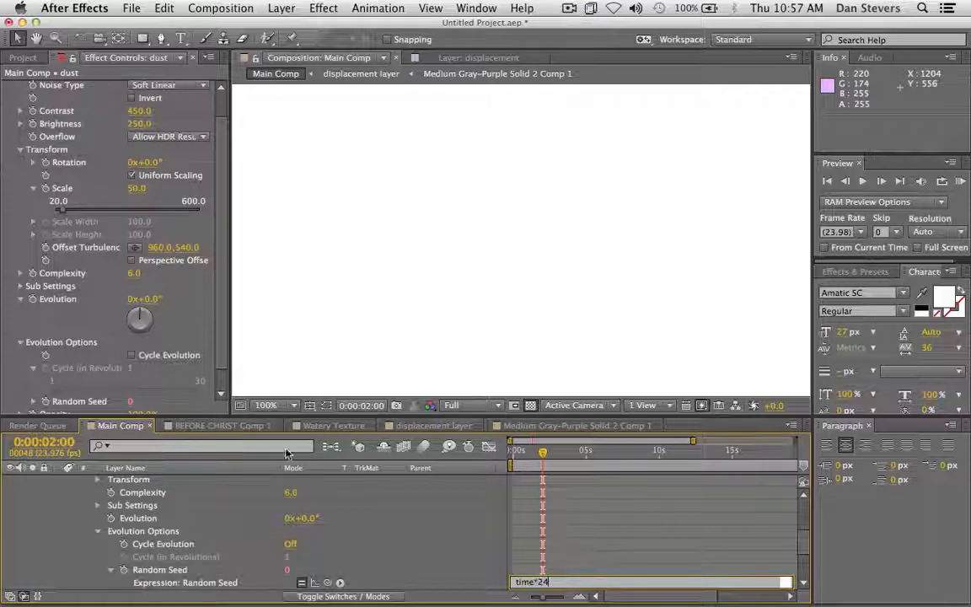
{"action": "left_click", "coordinate": [531, 513]}
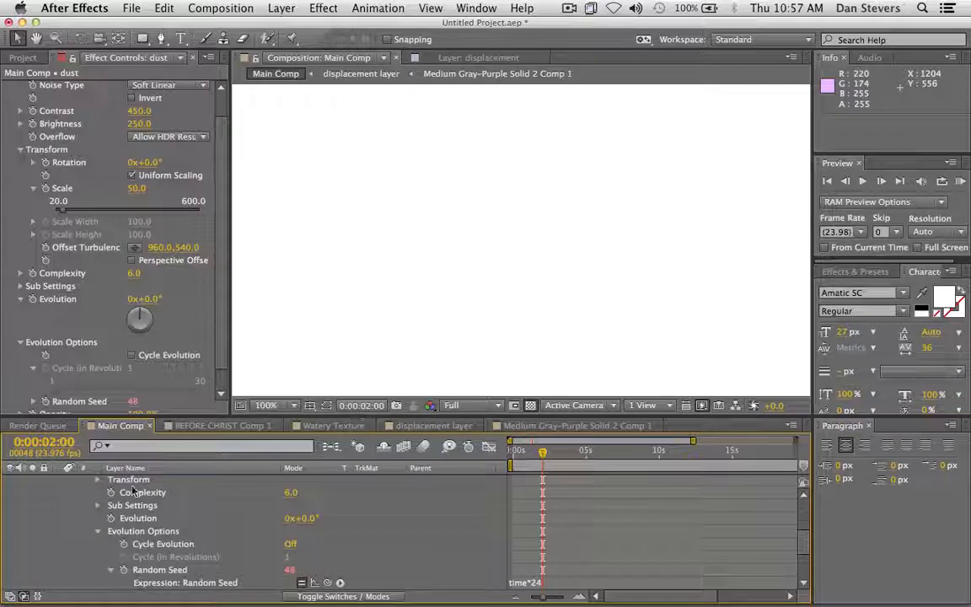
Run a short RAM preview of the dust layer's noise animation and collapse the layer's properties
{"action": "scroll", "coordinate": [131, 492], "scroll_direction": "up", "scroll_amount": 5}
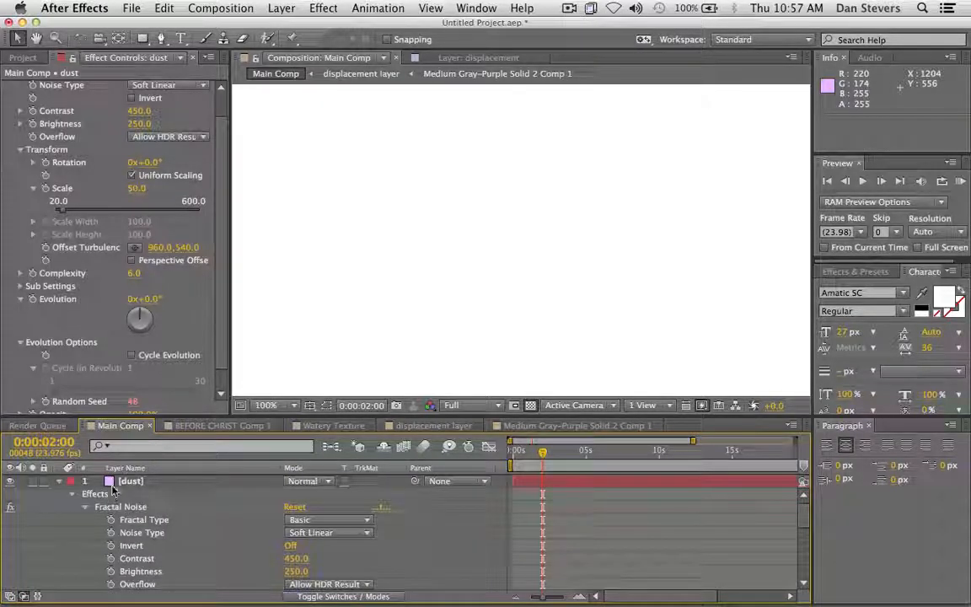
{"action": "left_click", "coordinate": [129, 483]}
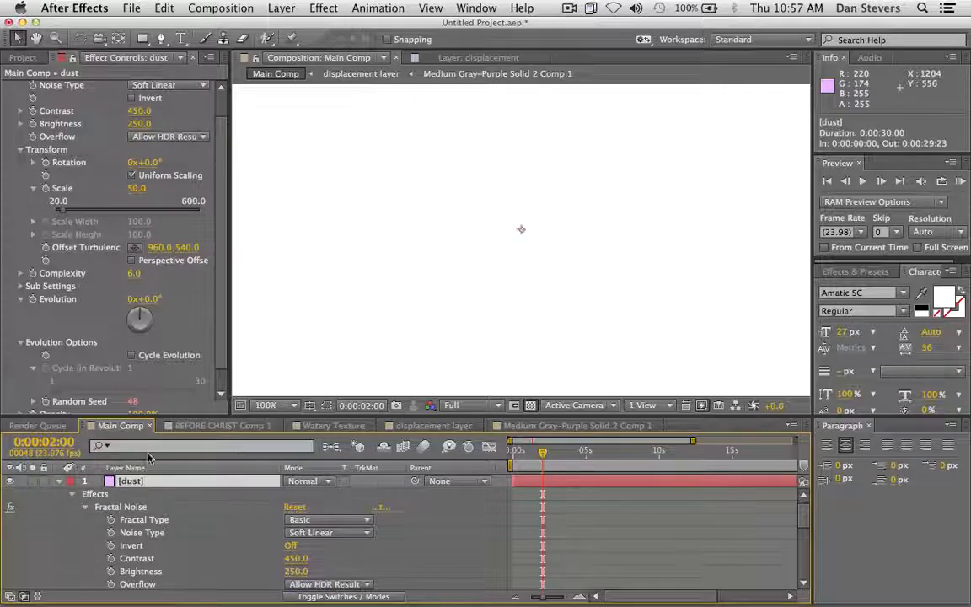
{"action": "left_click", "coordinate": [960, 181]}
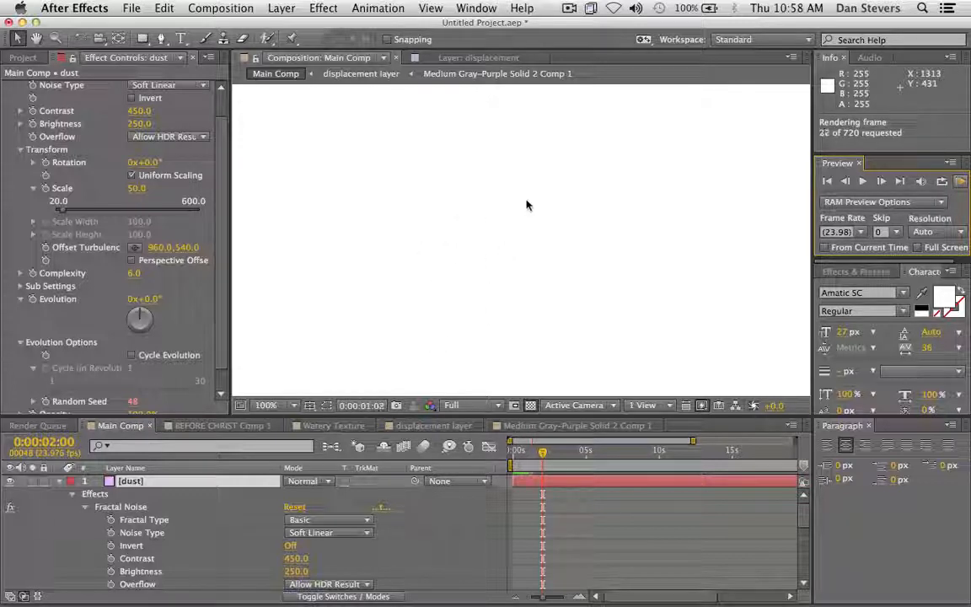
{"action": "key", "text": "space"}
{"action": "key", "text": "space"}
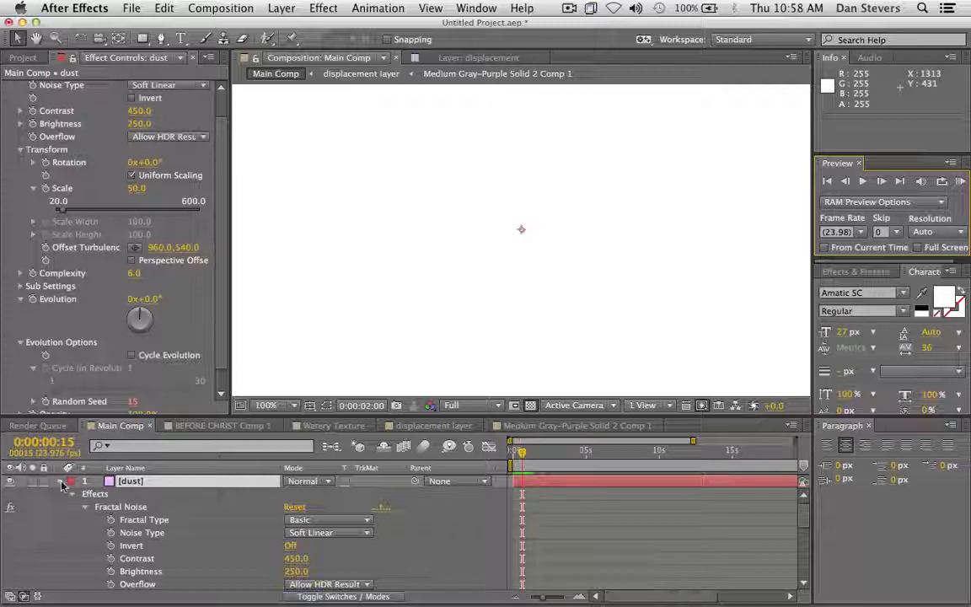
{"action": "left_click", "coordinate": [59, 482]}
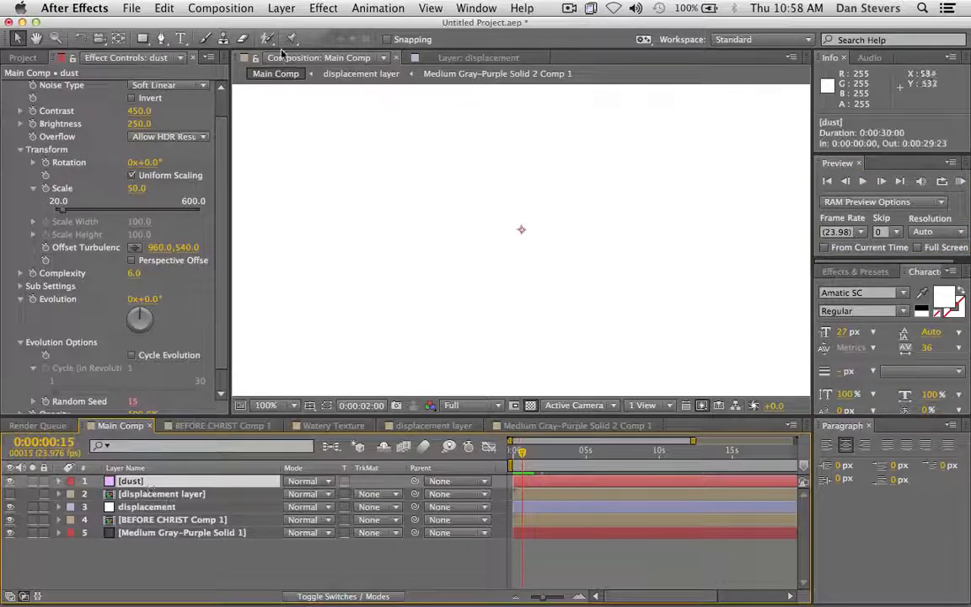
Create a 1920 x 1080 px solid in Main Comp with a pale orange colour at hue 30°
{"action": "left_click", "coordinate": [295, 6]}
{"action": "mouse_move", "coordinate": [286, 26]}
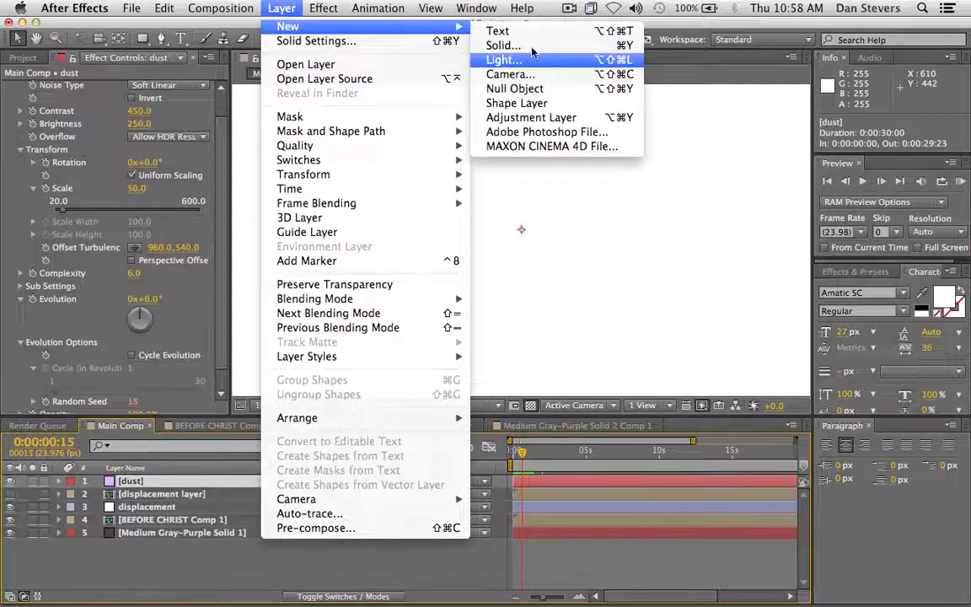
{"action": "left_click", "coordinate": [499, 45]}
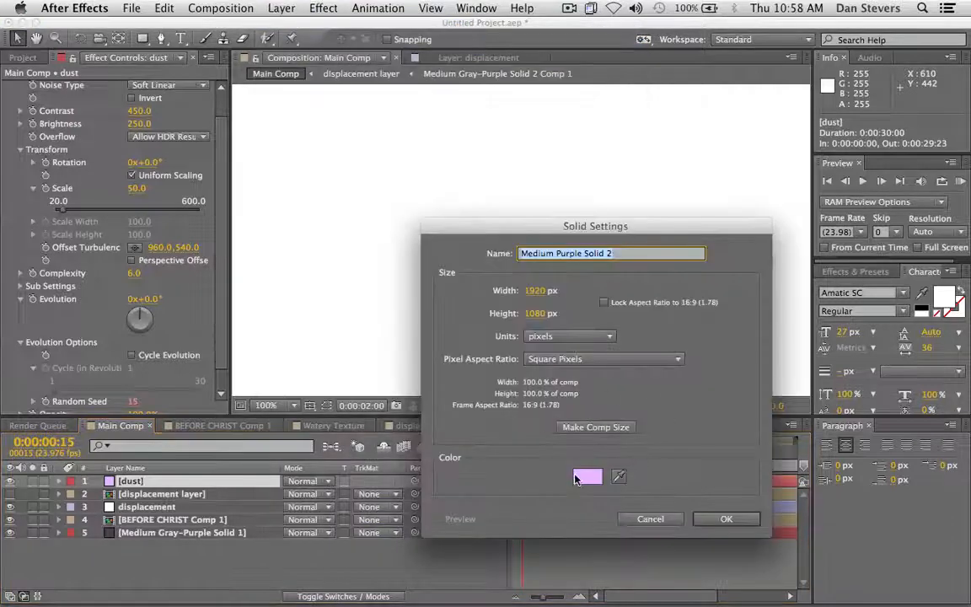
{"action": "left_click", "coordinate": [581, 478]}
{"action": "left_click_drag", "start_coordinate": [558, 459], "coordinate": [559, 469]}
{"action": "left_click_drag", "start_coordinate": [396, 303], "coordinate": [392, 272]}
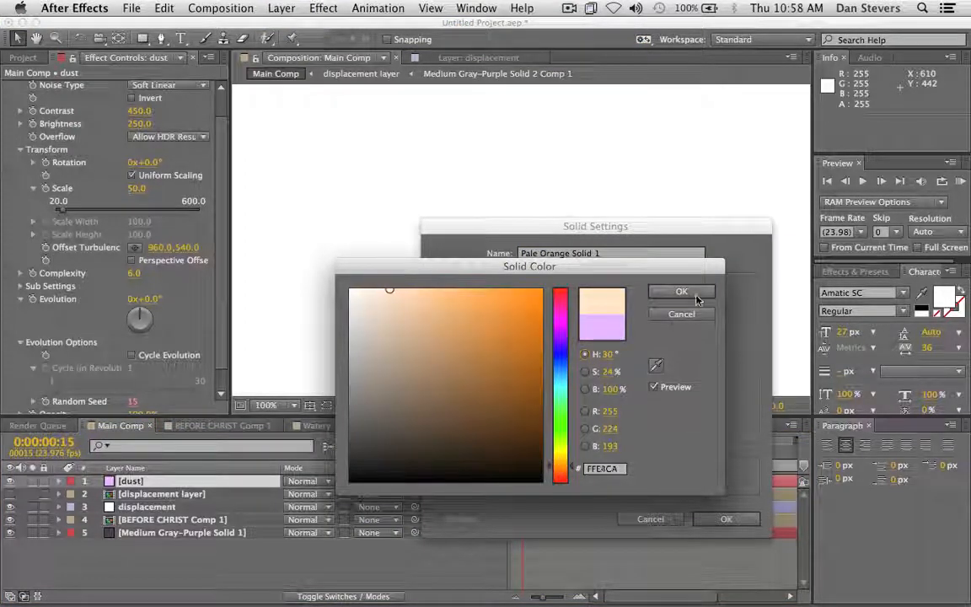
{"action": "left_click", "coordinate": [681, 292]}
{"action": "left_click", "coordinate": [727, 518]}
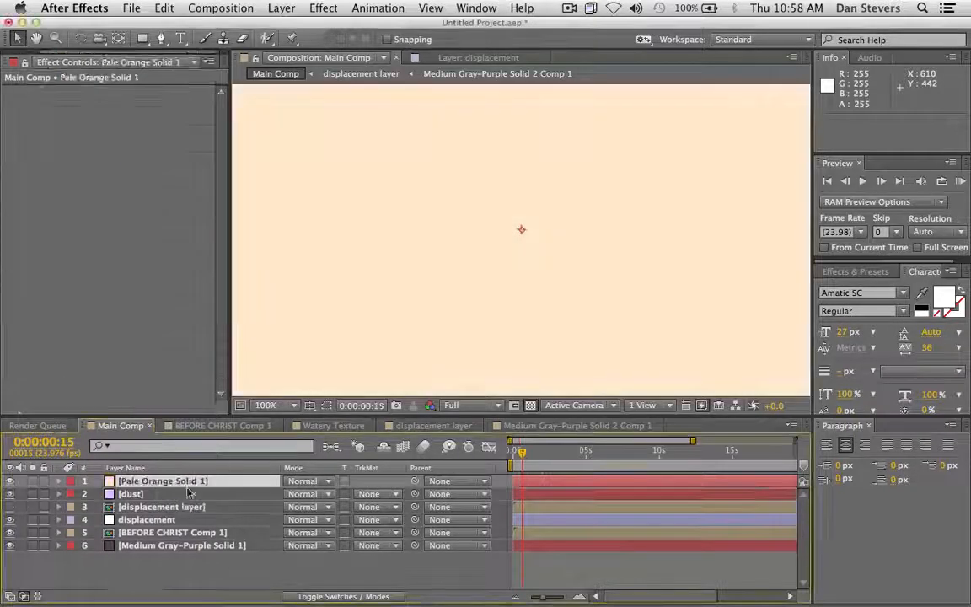
Place the pale orange solid directly below dust and set its track matte to Luma Inverted Matte "[dust]"
{"action": "left_click_drag", "start_coordinate": [179, 482], "coordinate": [181, 499]}
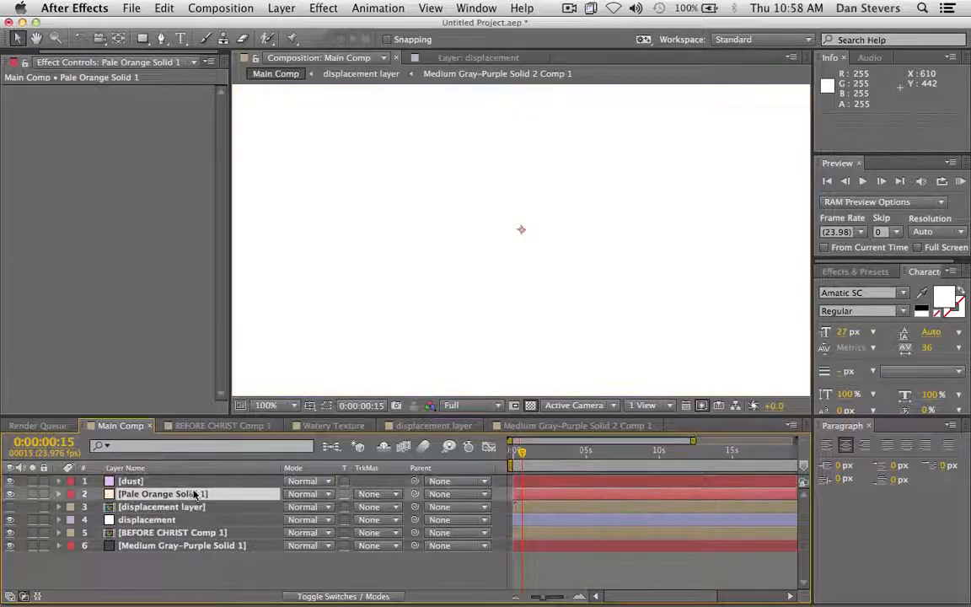
{"action": "left_click", "coordinate": [371, 494]}
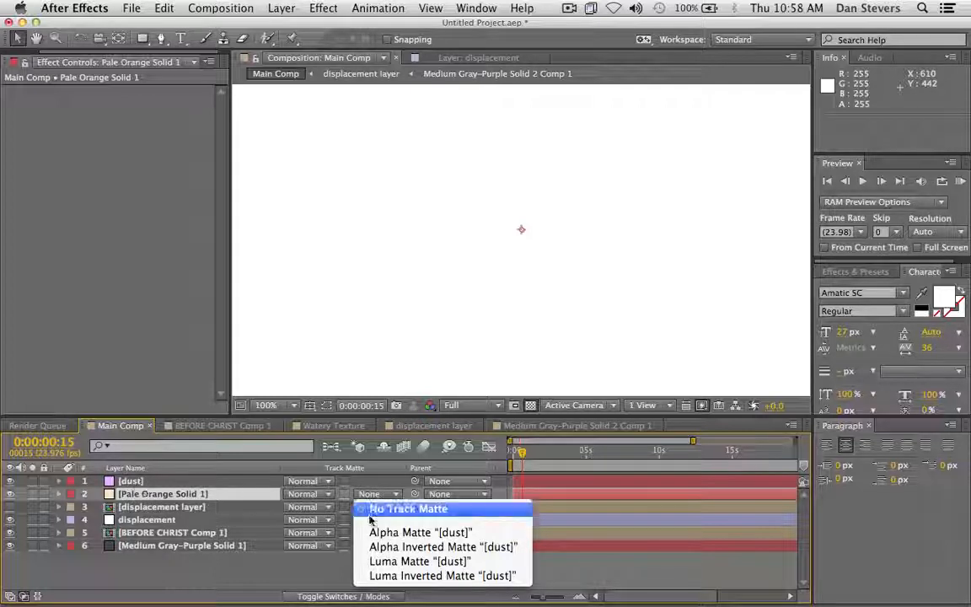
{"action": "left_click", "coordinate": [392, 576]}
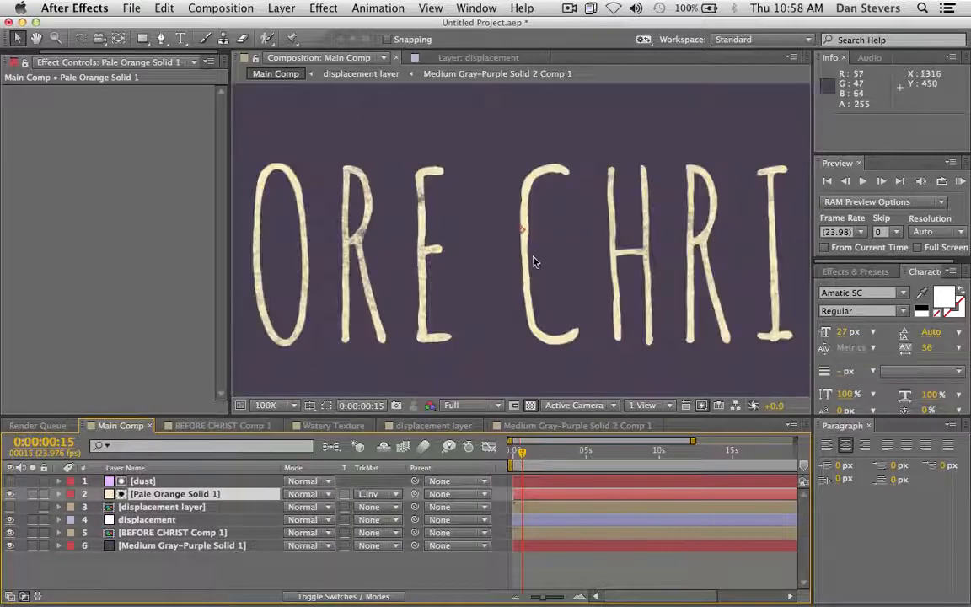
RAM preview the animated dust over the whole BEFORE CHRIST title at 50% magnification
{"action": "key", "text": "comma"}
{"action": "key", "text": "comma"}
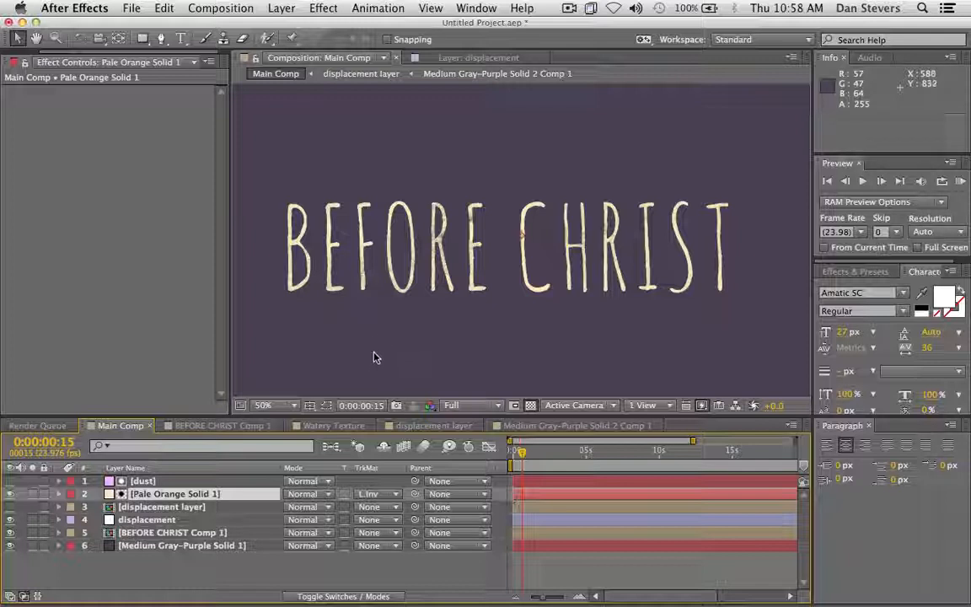
{"action": "key", "text": "KP_0"}
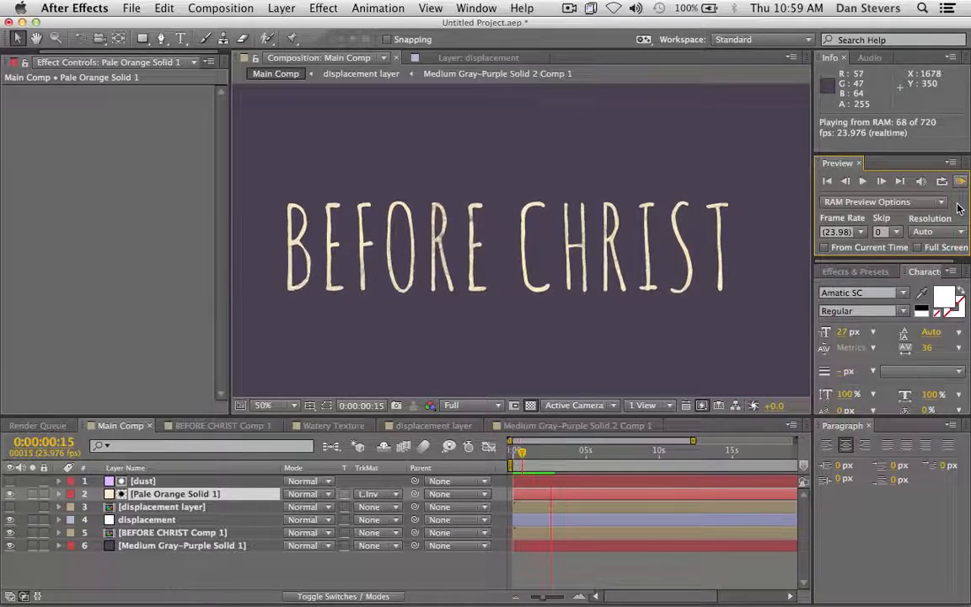
{"action": "key", "text": "space"}
Pre-compose the dust layer and the pale orange solid together into a composition named dust
{"action": "left_click", "coordinate": [160, 483]}
{"action": "left_click", "coordinate": [160, 494], "text": "shift"}
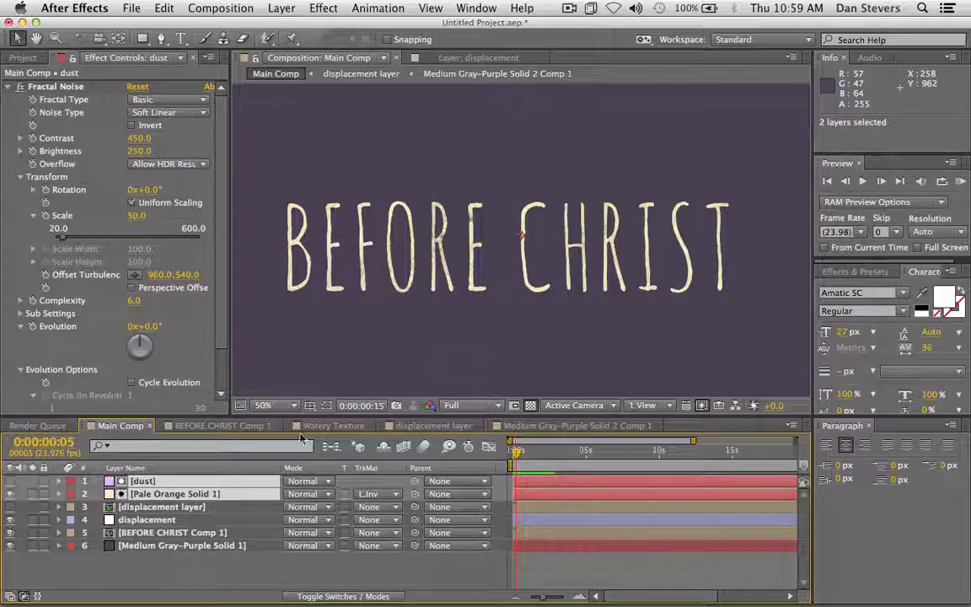
{"action": "key", "text": "super+shift+c"}
{"action": "type", "text": "dust"}
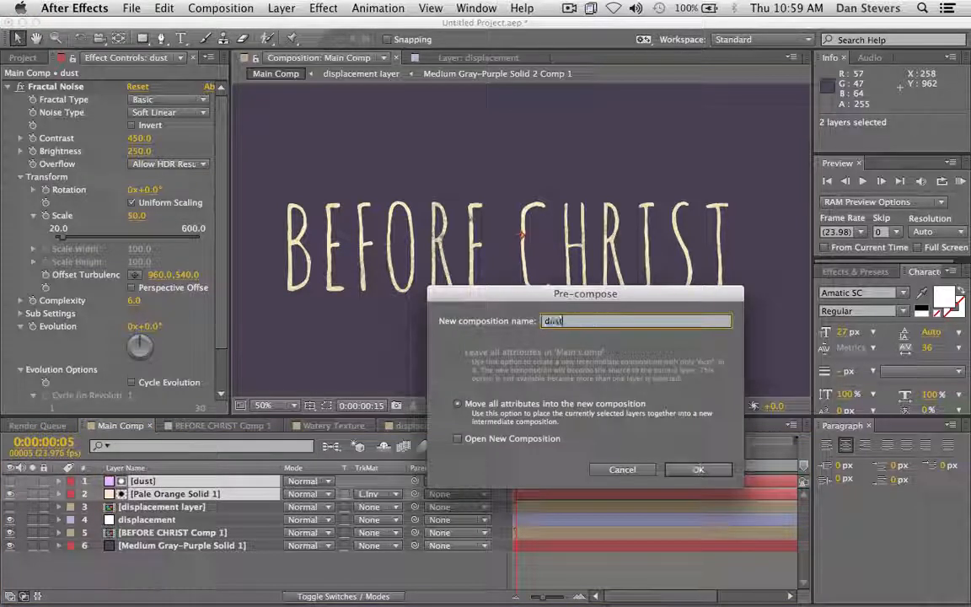
{"action": "left_click", "coordinate": [699, 470]}
Stack two duplicates of the dust pre-comp shifted earlier in time, the topmost starting at about -0:00:04:17, and preview the result
{"action": "left_click", "coordinate": [150, 482]}
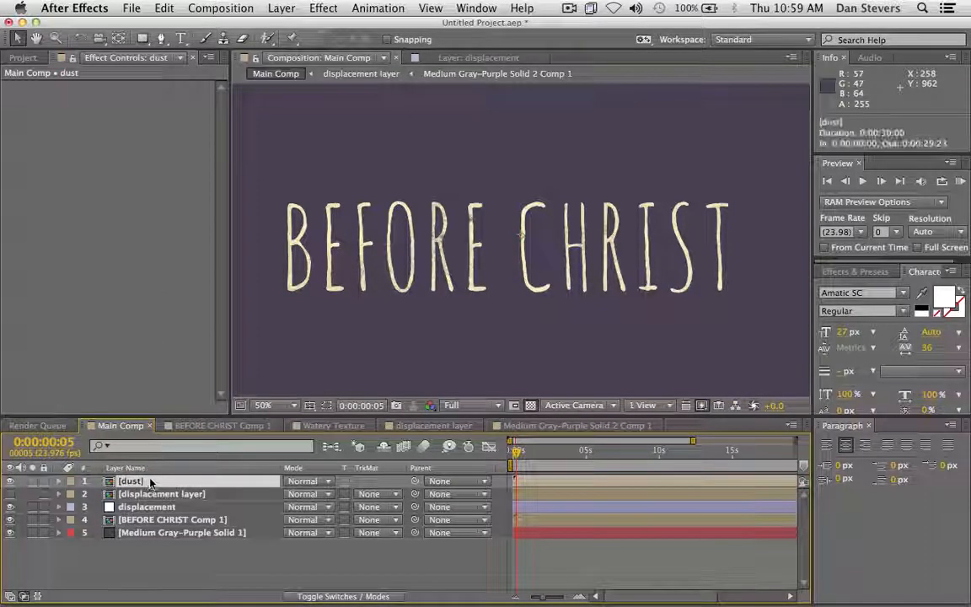
{"action": "key", "text": "super+d"}
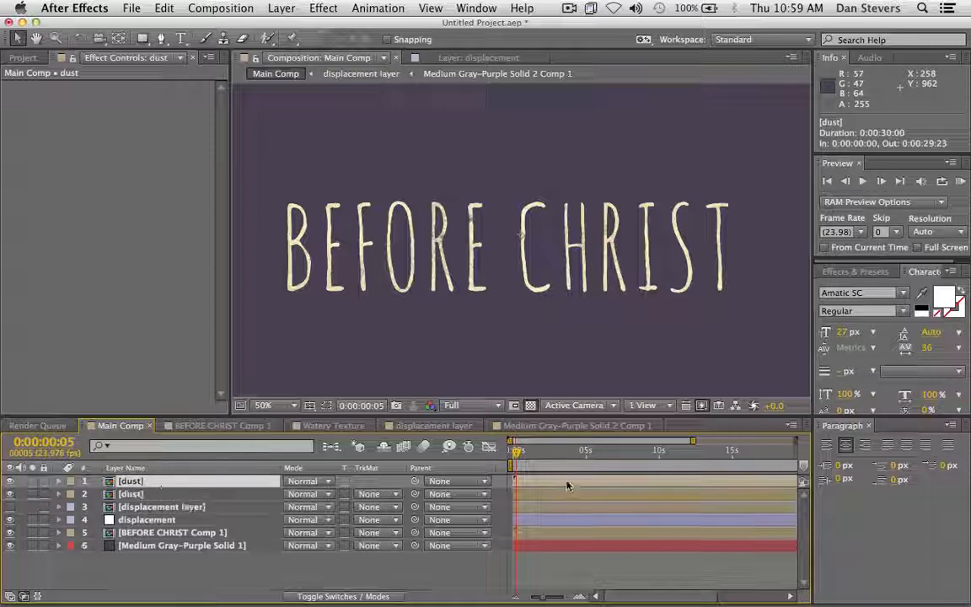
{"action": "left_click_drag", "start_coordinate": [566, 486], "coordinate": [522, 482]}
{"action": "key", "text": "super+d"}
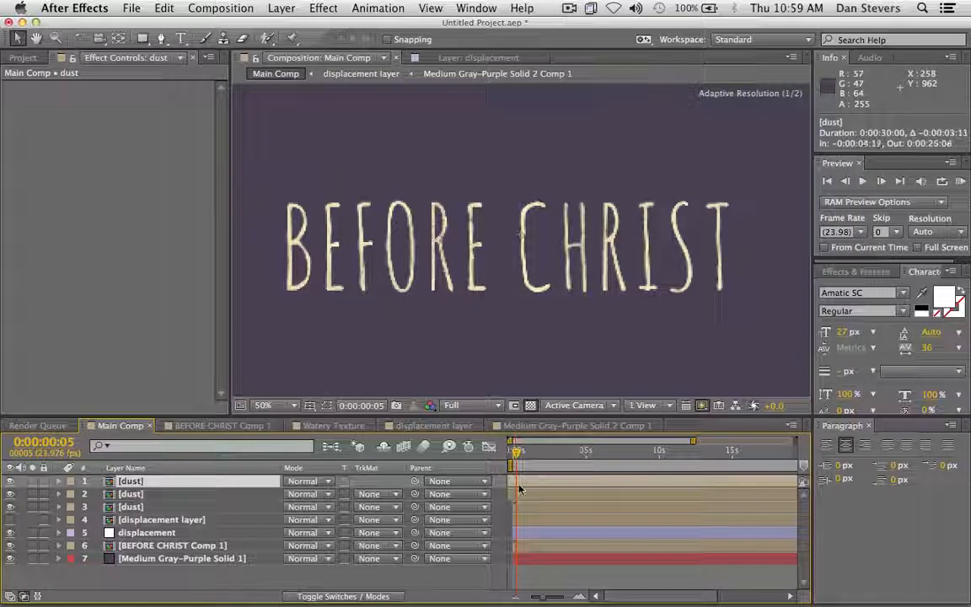
{"action": "left_click", "coordinate": [960, 182]}
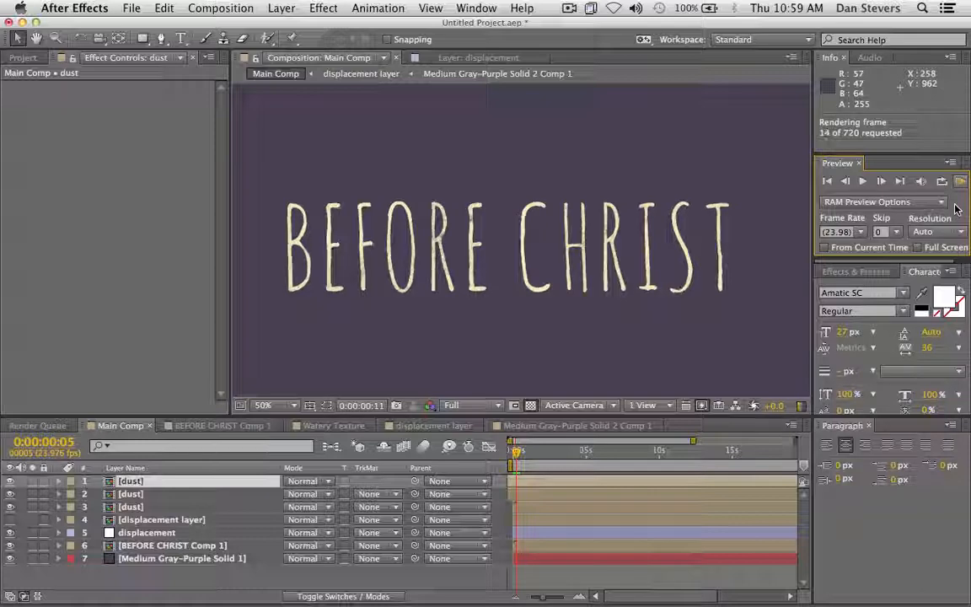
{"action": "key", "text": "space"}
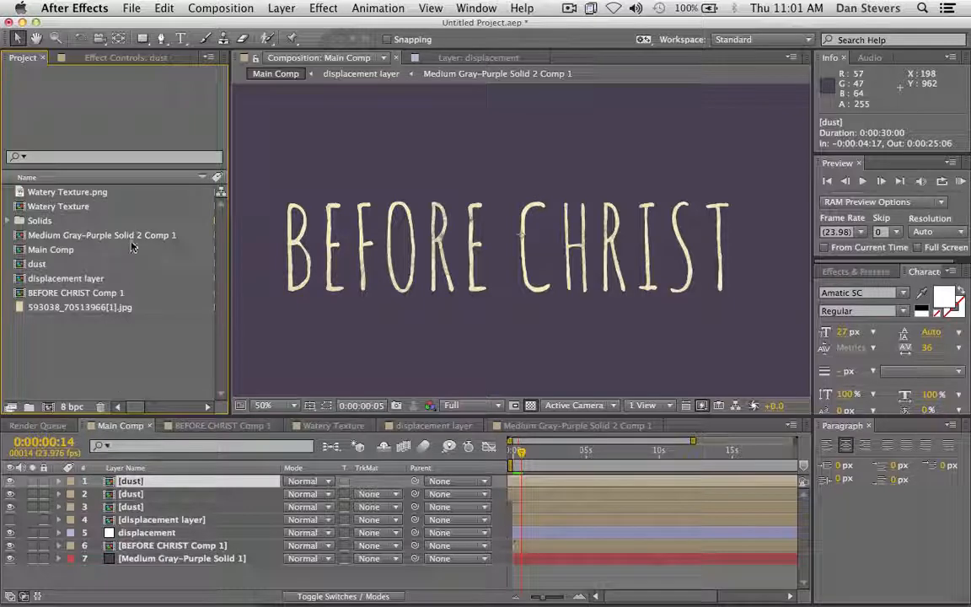
Add the paper texture 593038_70513966[1].jpg from the project as the topmost layer in Main Comp
{"action": "left_click", "coordinate": [112, 193]}
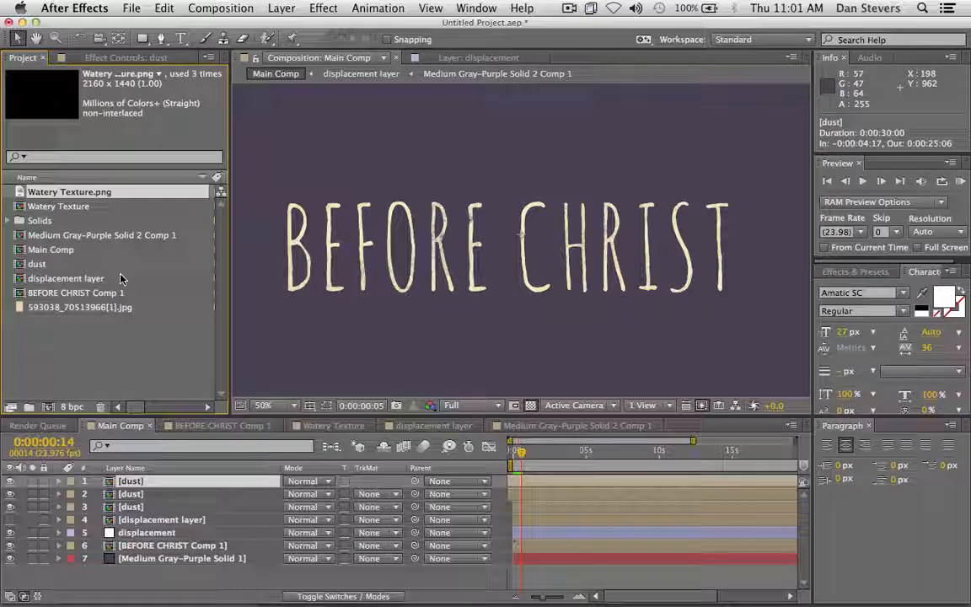
{"action": "left_click_drag", "start_coordinate": [125, 231], "coordinate": [85, 274]}
{"action": "left_click", "coordinate": [80, 310]}
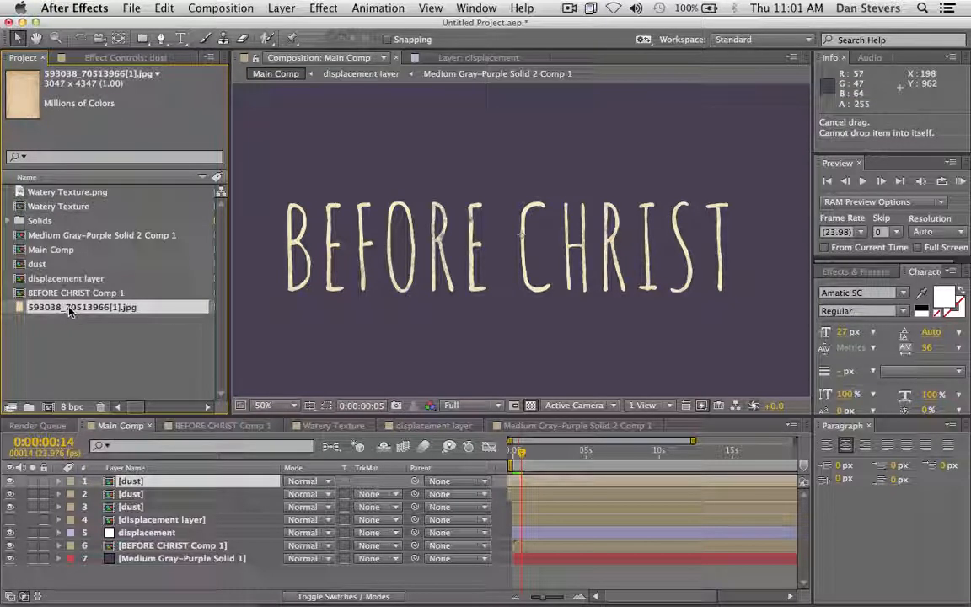
{"action": "left_click_drag", "start_coordinate": [74, 314], "coordinate": [157, 481]}
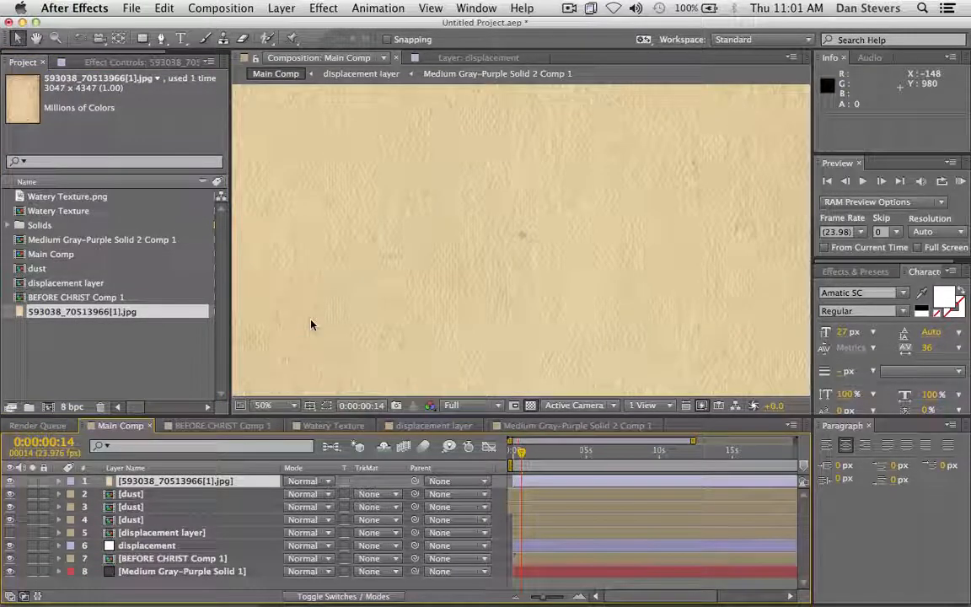
Scale the paper texture layer to 78% so it still covers the whole frame
{"action": "key", "text": "s"}
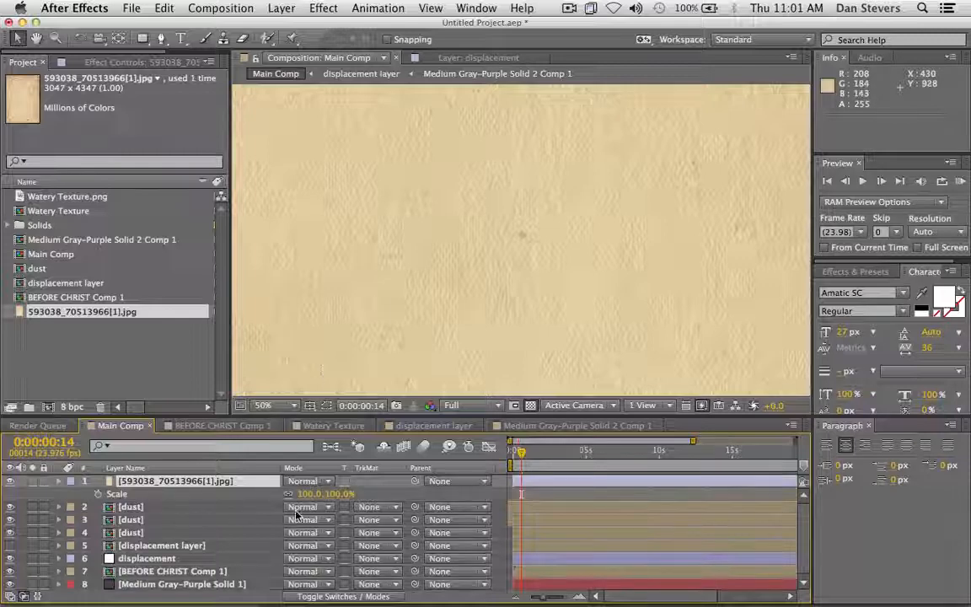
{"action": "left_click_drag", "start_coordinate": [312, 494], "coordinate": [261, 495]}
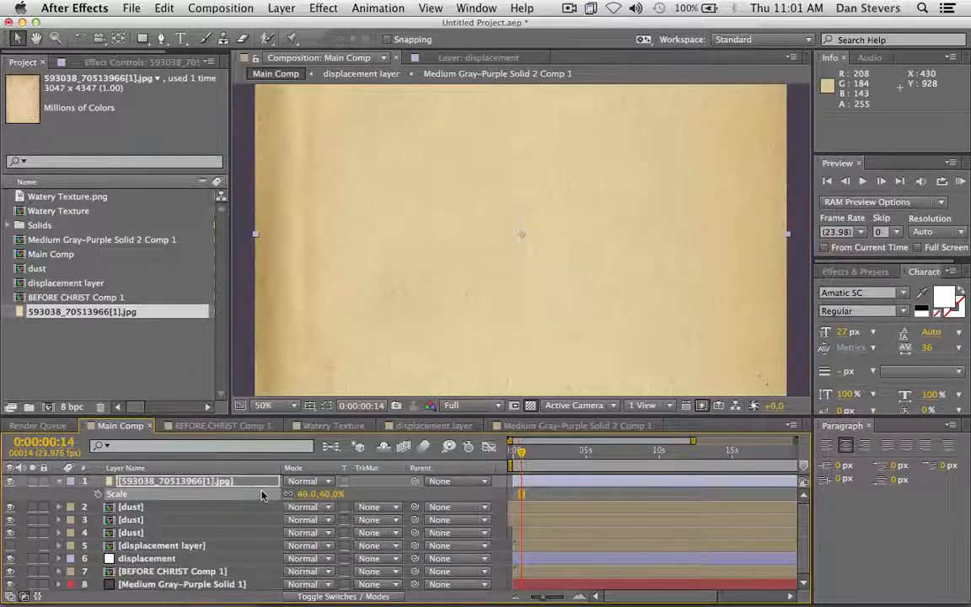
{"action": "key", "text": "s"}
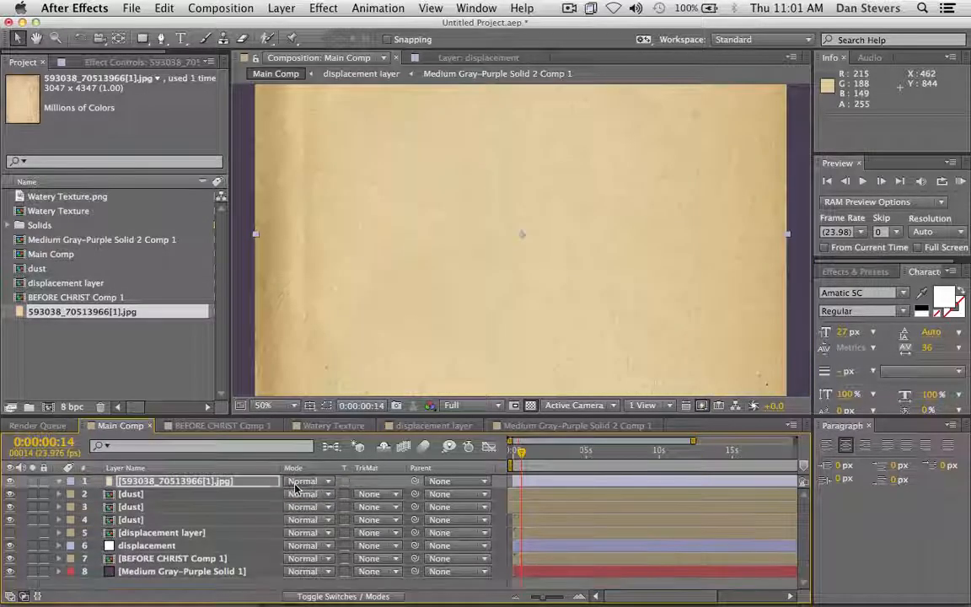
{"action": "key", "text": "s"}
{"action": "left_click_drag", "start_coordinate": [304, 494], "coordinate": [327, 493]}
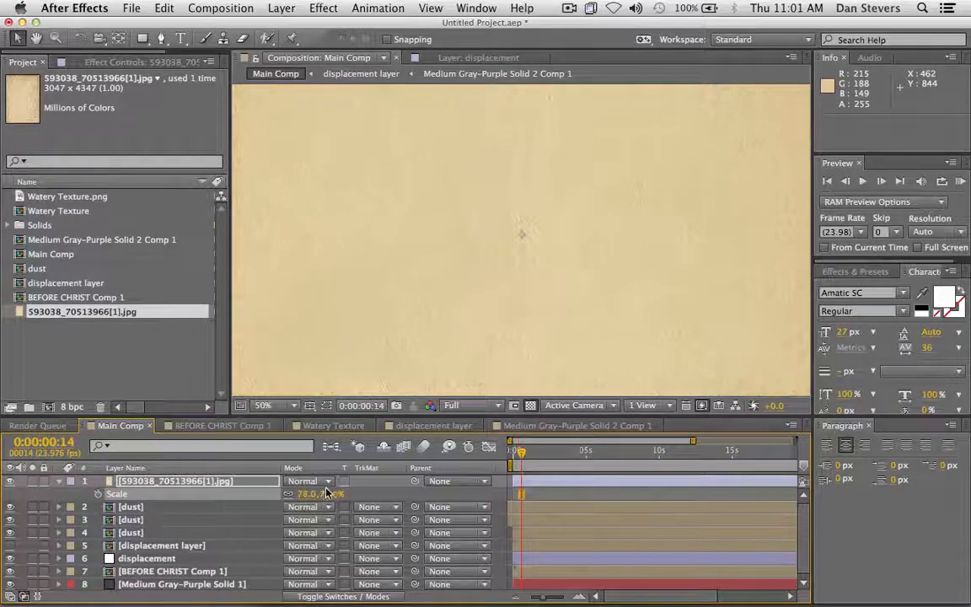
Pre-compose the paper texture layer with all its attributes into a new composition named paper
{"action": "key", "text": "ctrl+shift+c"}
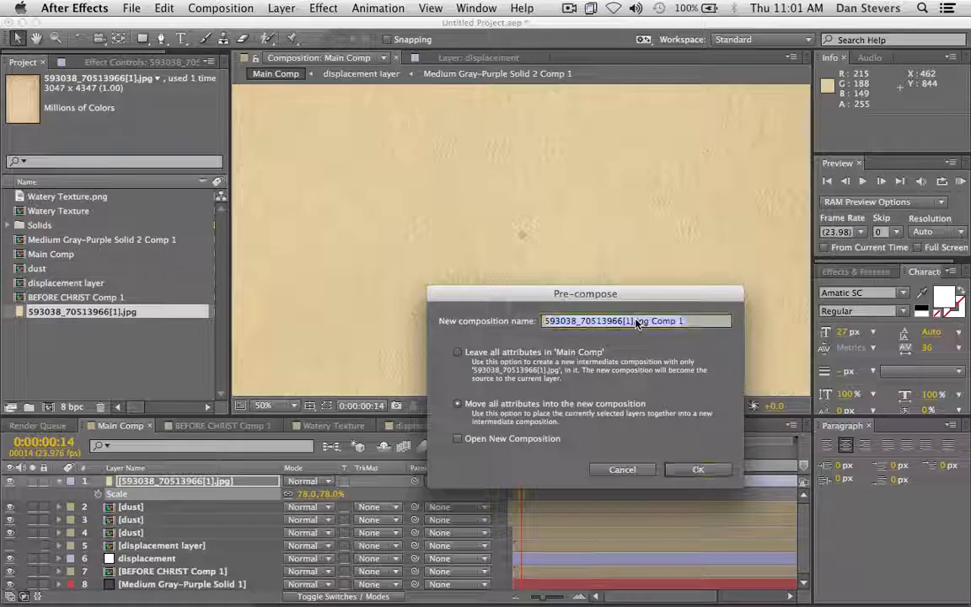
{"action": "type", "text": "paper"}
{"action": "key", "text": "Return"}
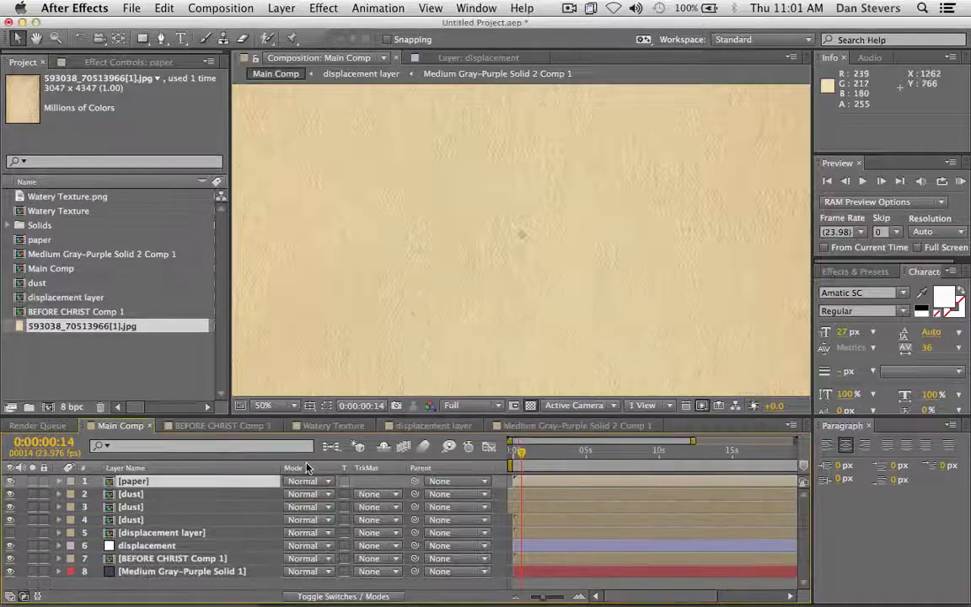
Apply the Tint effect to the texture layer inside the paper composition, then return to Main Comp
{"action": "double_click", "coordinate": [239, 481]}
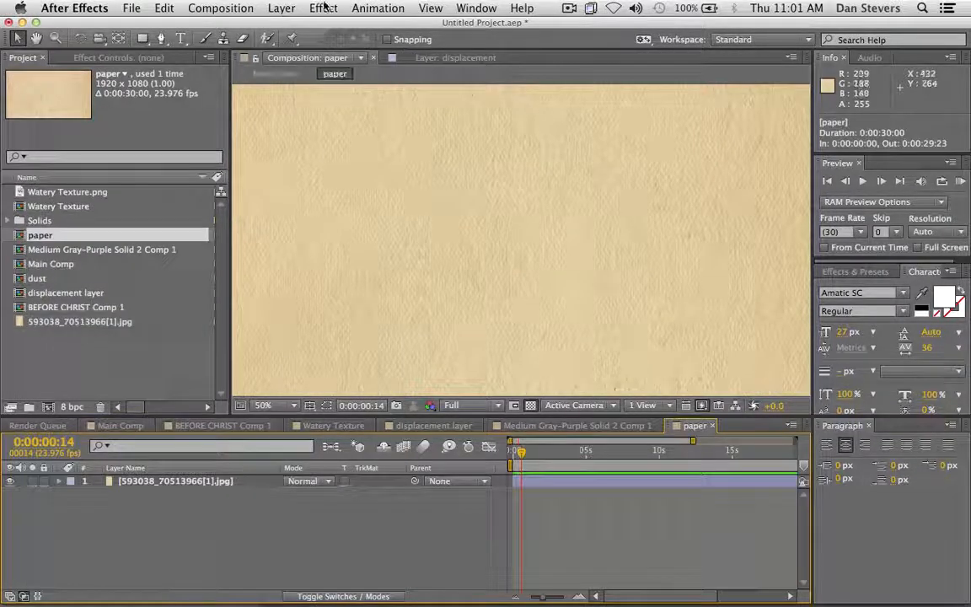
{"action": "left_click", "coordinate": [194, 481]}
{"action": "left_click", "coordinate": [323, 8]}
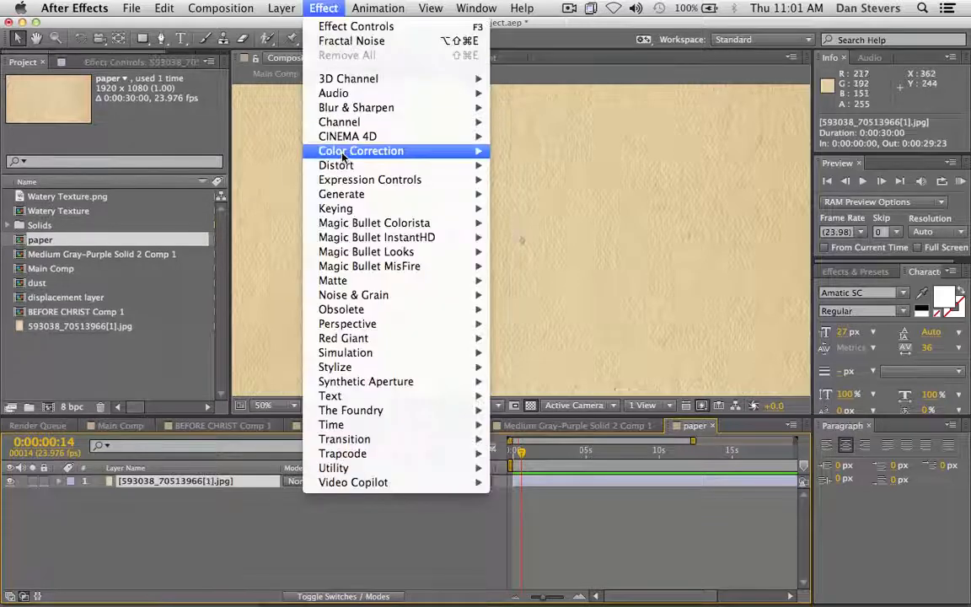
{"action": "mouse_move", "coordinate": [355, 154]}
{"action": "left_click", "coordinate": [607, 560]}
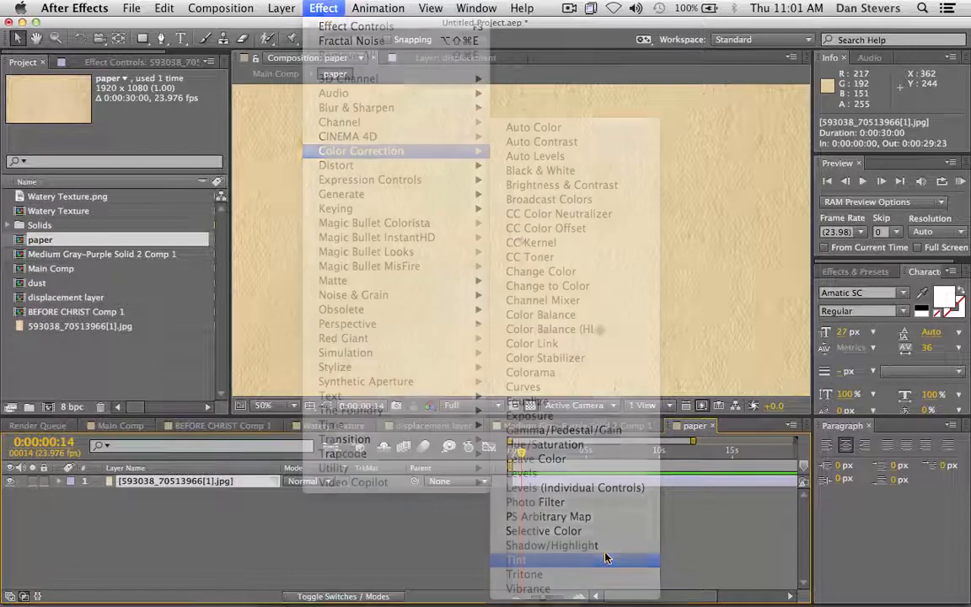
{"action": "left_click", "coordinate": [264, 74]}
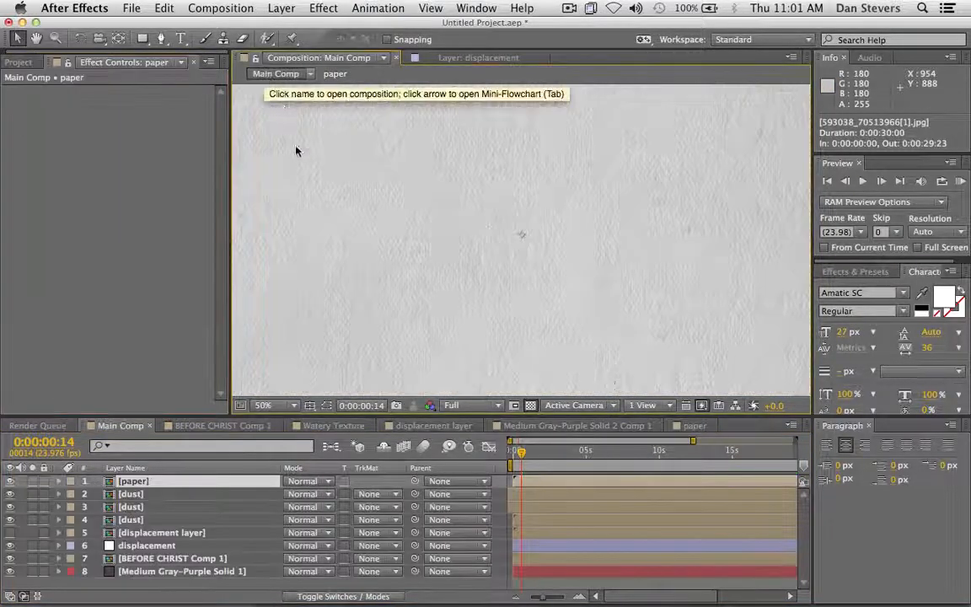
Blend the paper layer over Main Comp in Overlay mode at 25% opacity
{"action": "left_click", "coordinate": [305, 482]}
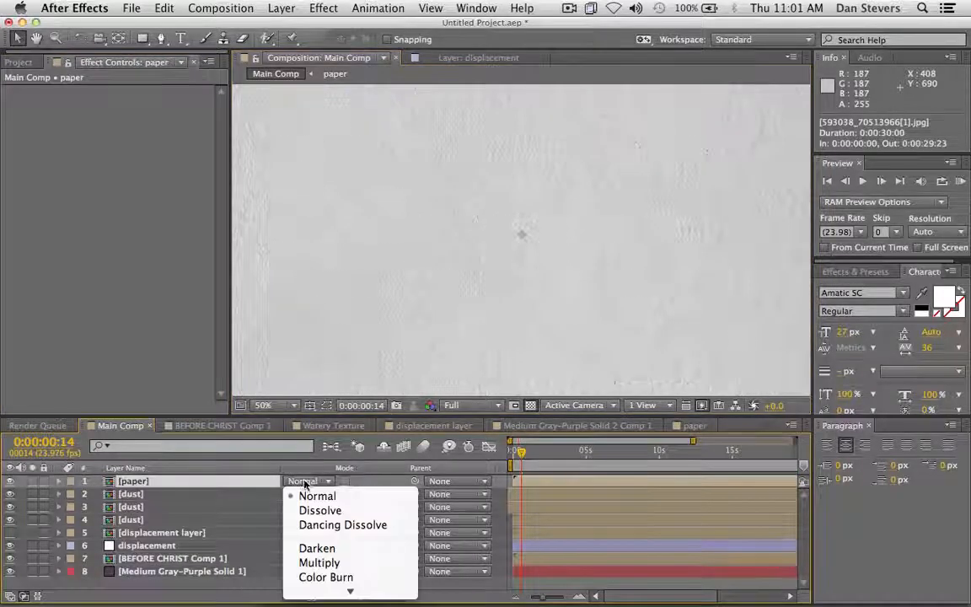
{"action": "mouse_move", "coordinate": [321, 590]}
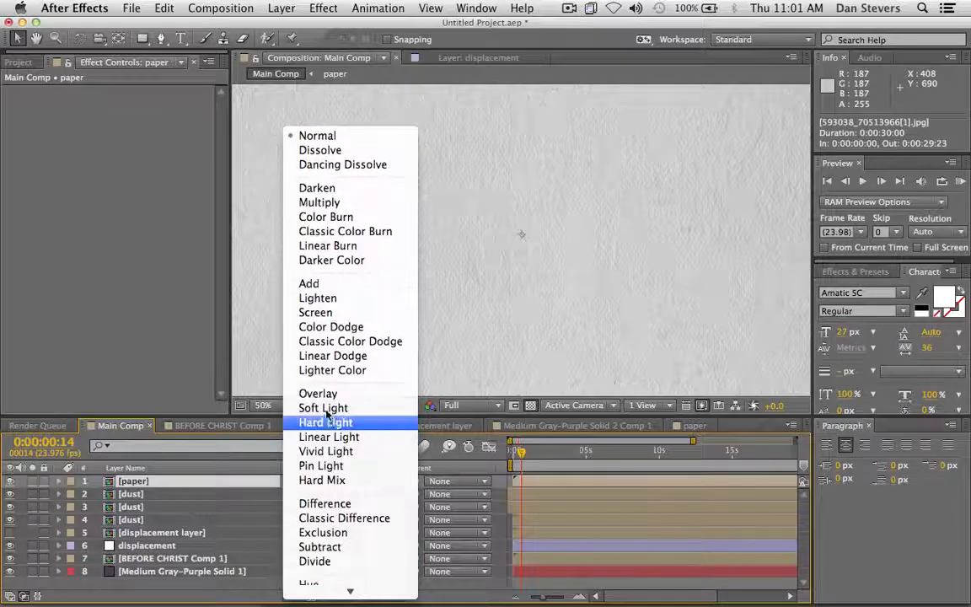
{"action": "left_click", "coordinate": [319, 393]}
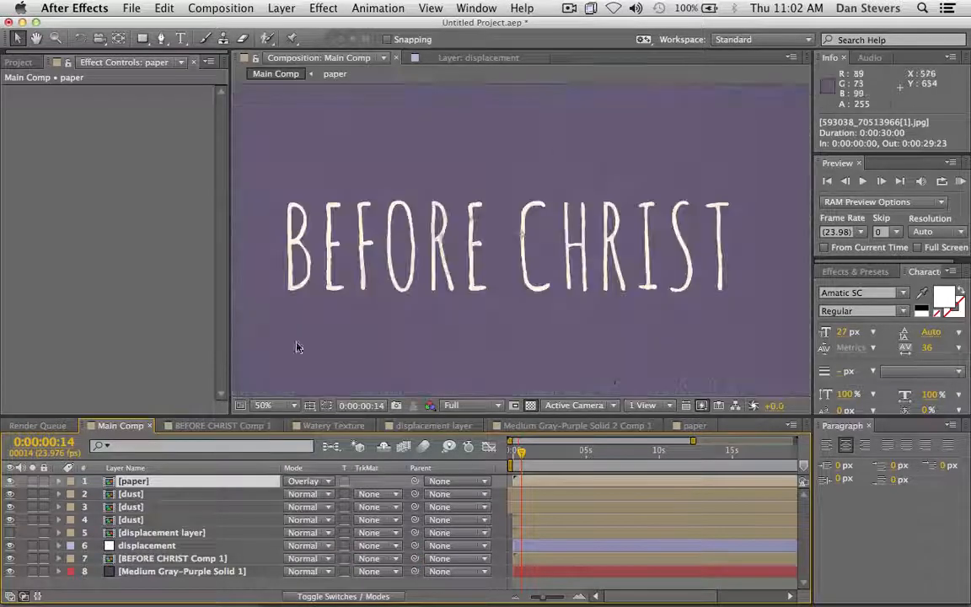
{"action": "key", "text": "t"}
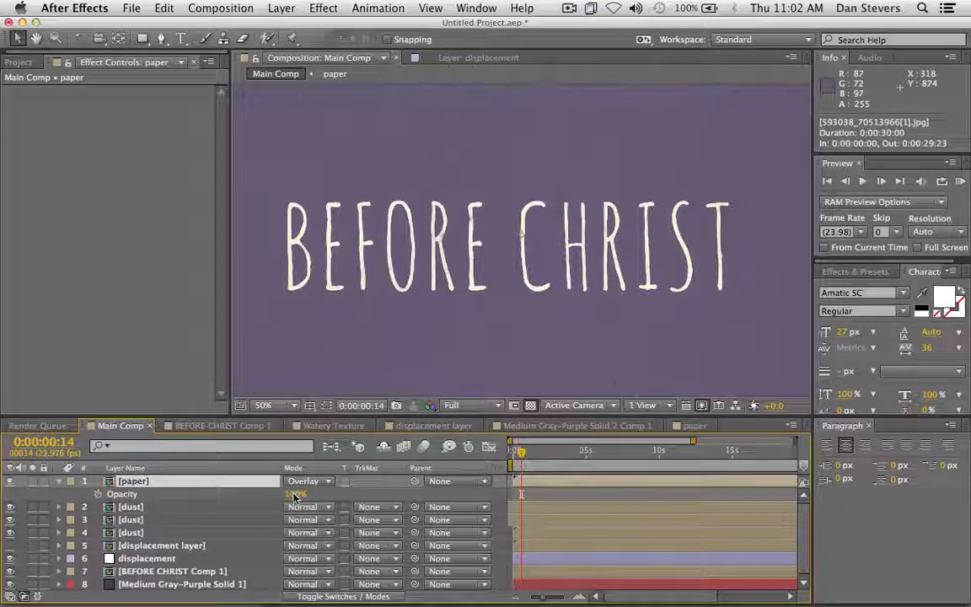
{"action": "left_click", "coordinate": [298, 494]}
{"action": "type", "text": "50"}
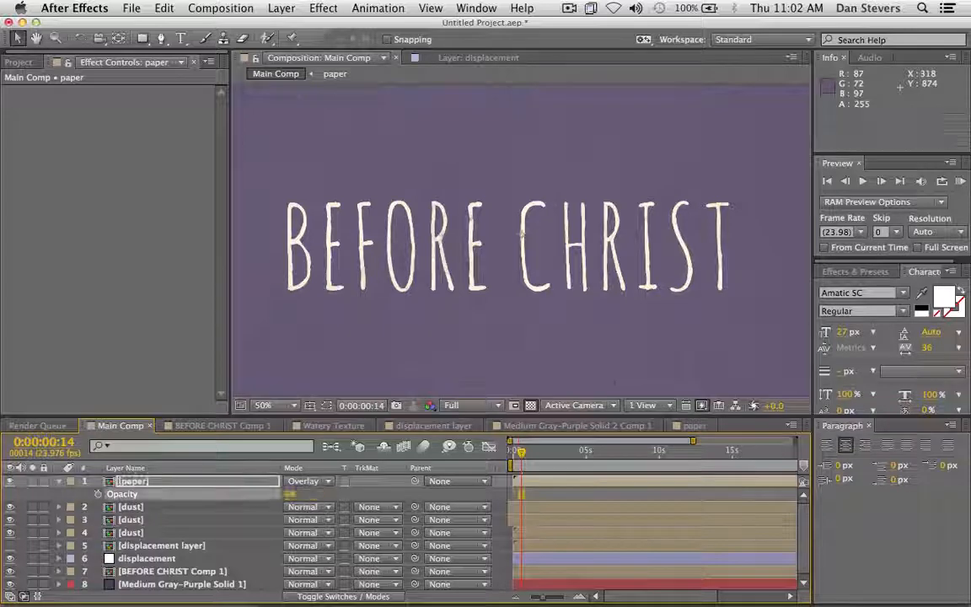
{"action": "key", "text": "Return"}
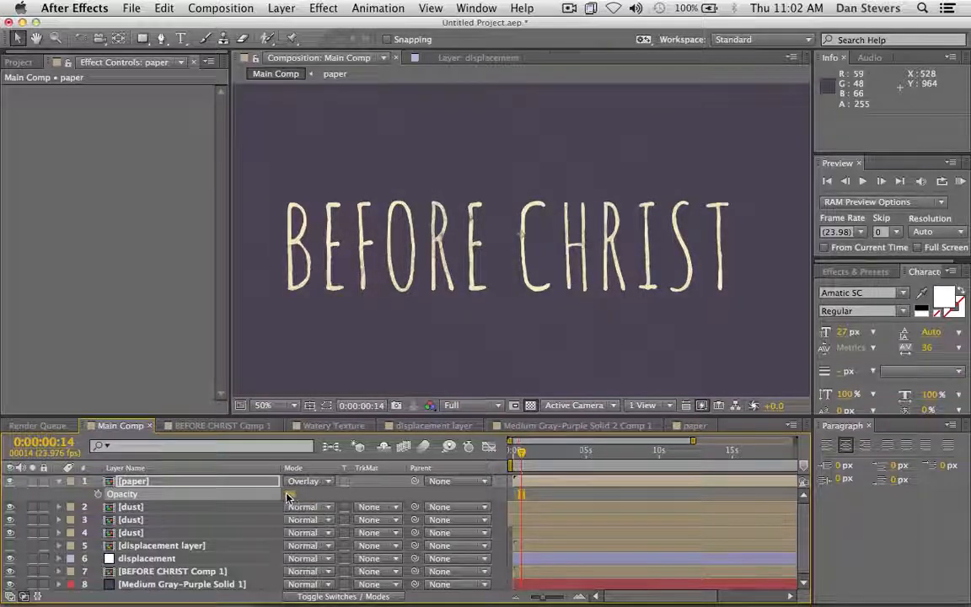
{"action": "left_click_drag", "start_coordinate": [292, 497], "coordinate": [304, 501]}
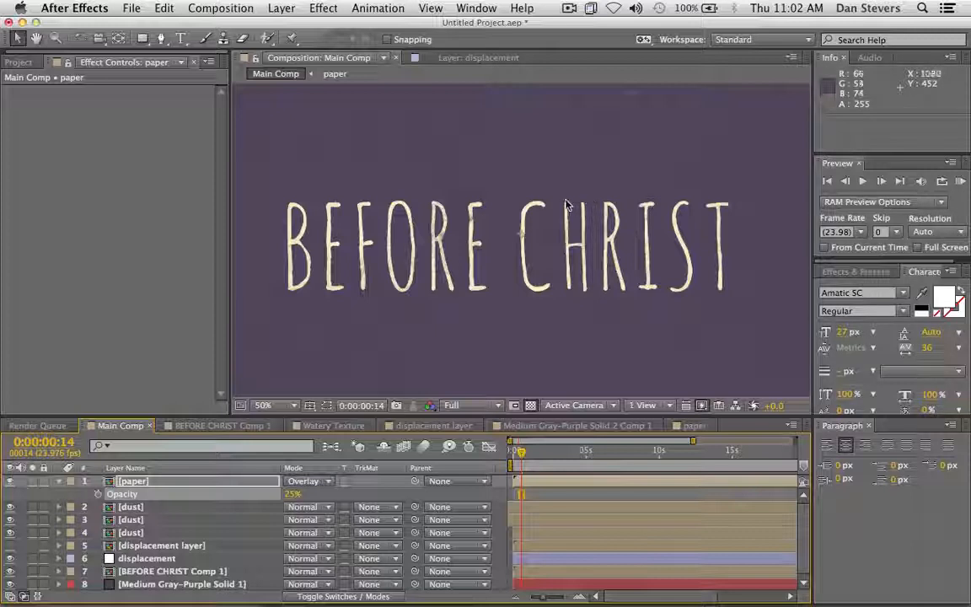
Inside the paper composition, trim the texture layer to its first three frames
{"action": "left_click", "coordinate": [240, 487]}
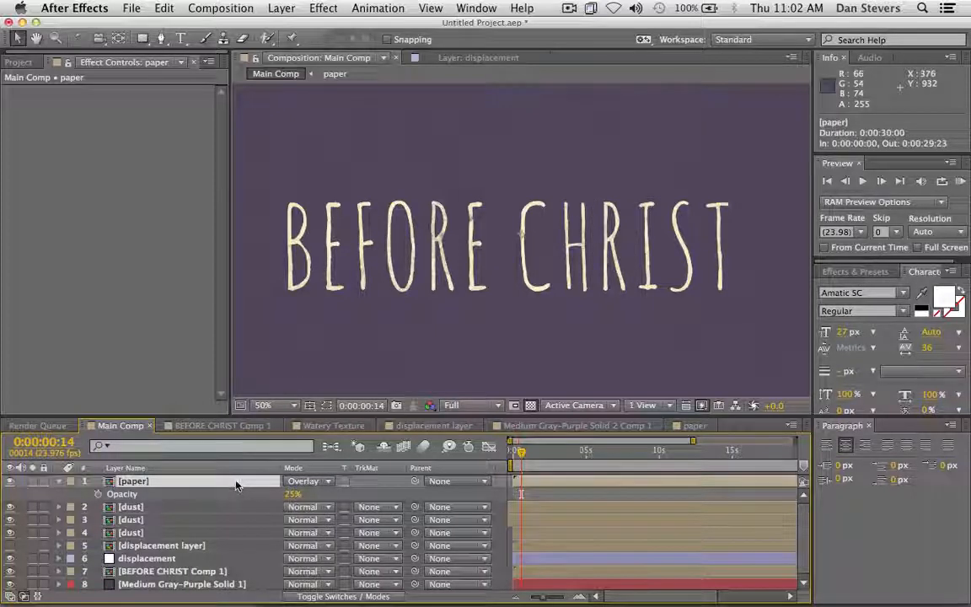
{"action": "double_click", "coordinate": [234, 483]}
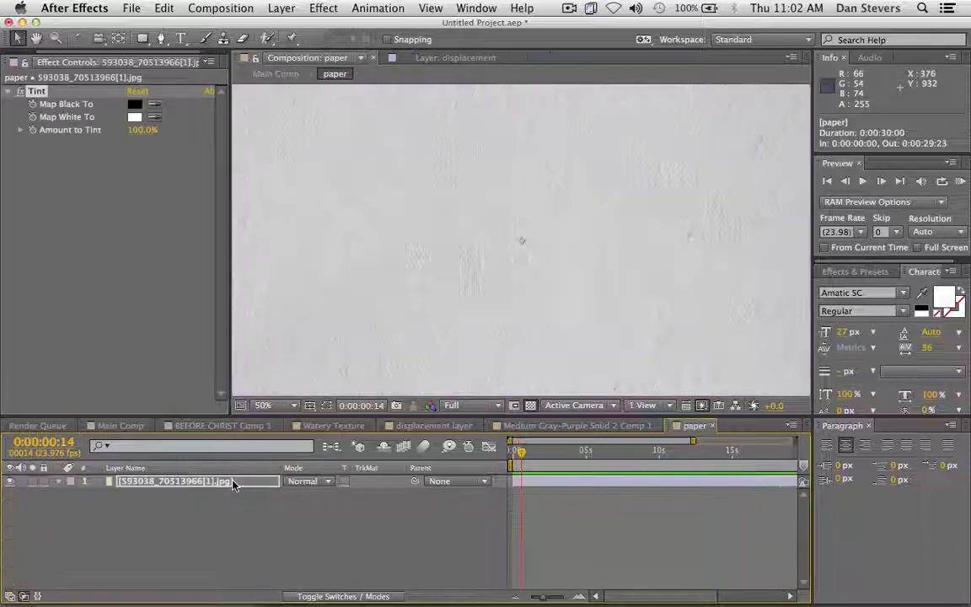
{"action": "left_click_drag", "start_coordinate": [521, 452], "coordinate": [493, 459]}
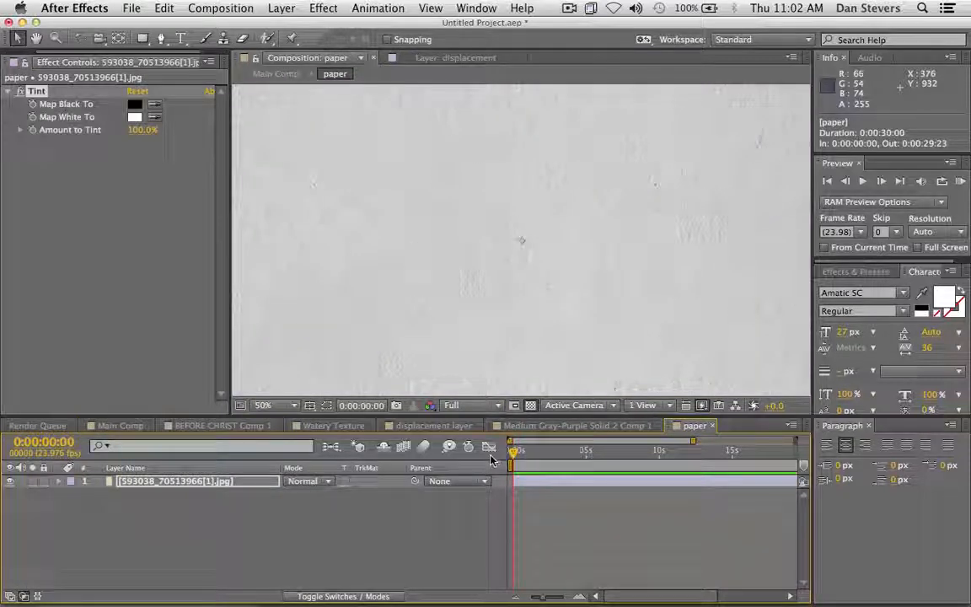
{"action": "key", "text": "equal"}
{"action": "key", "text": "equal"}
{"action": "key", "text": "equal"}
{"action": "key", "text": "equal"}
{"action": "key", "text": "equal"}
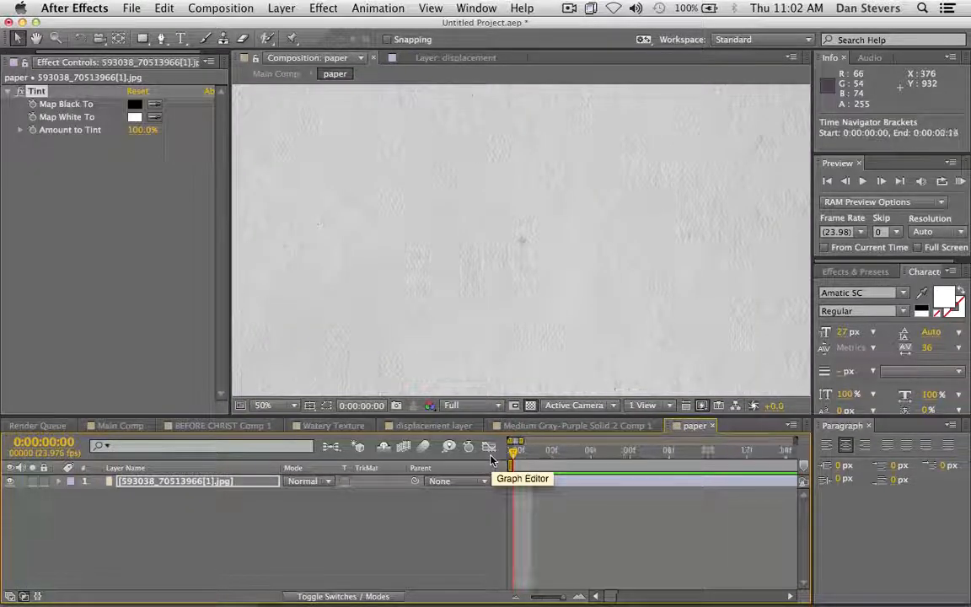
{"action": "left_click_drag", "start_coordinate": [535, 458], "coordinate": [550, 459]}
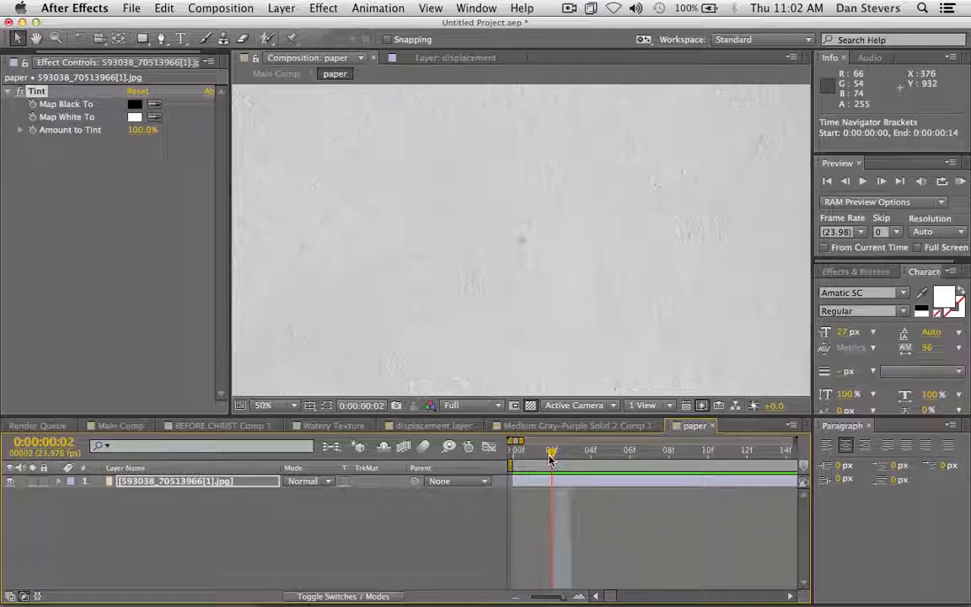
{"action": "key", "text": "Page_Up"}
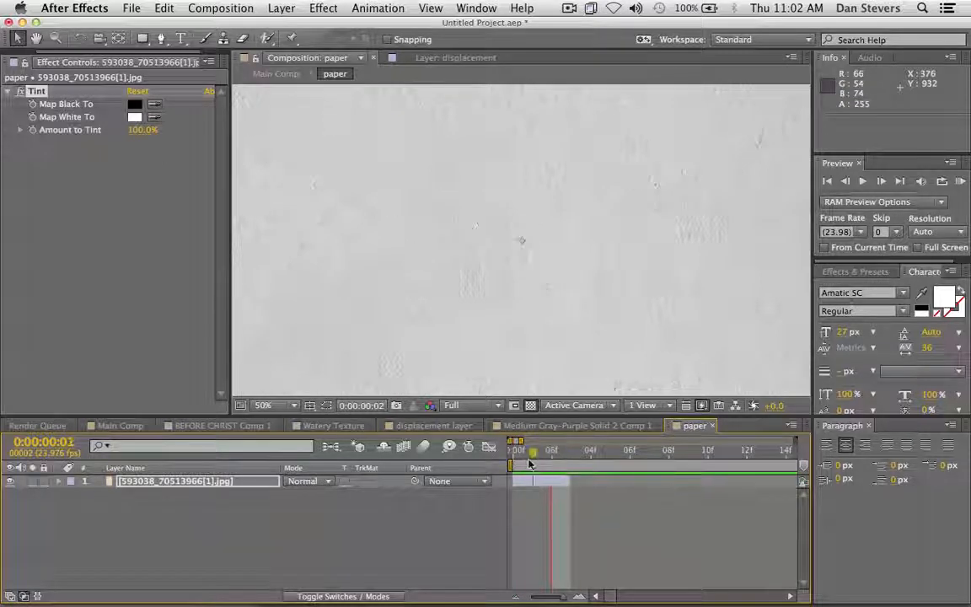
Duplicate the trimmed texture layer twice, placing the three-frame copies end to end from frames 3 and 6
{"action": "key", "text": "super+d"}
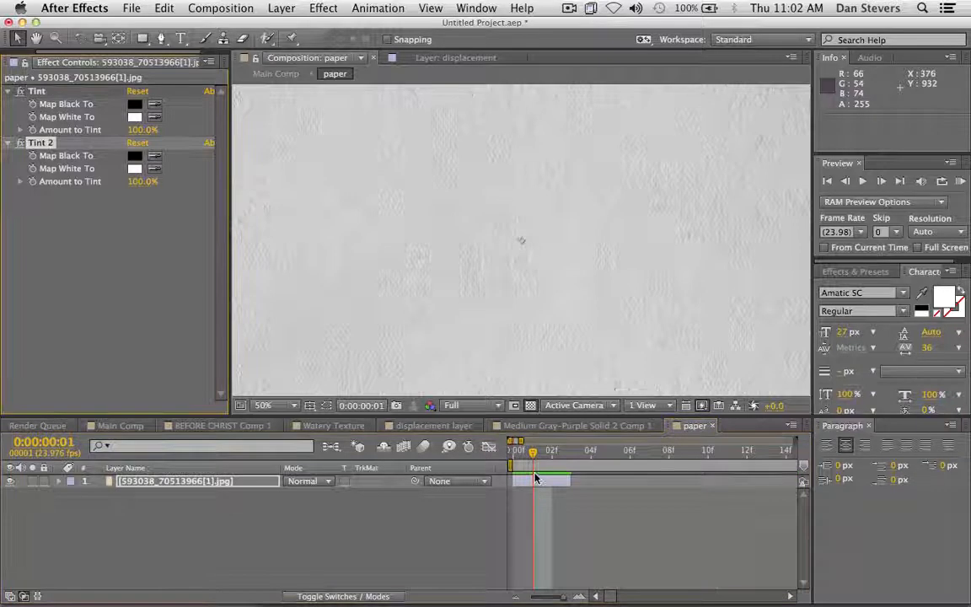
{"action": "key", "text": "super+z"}
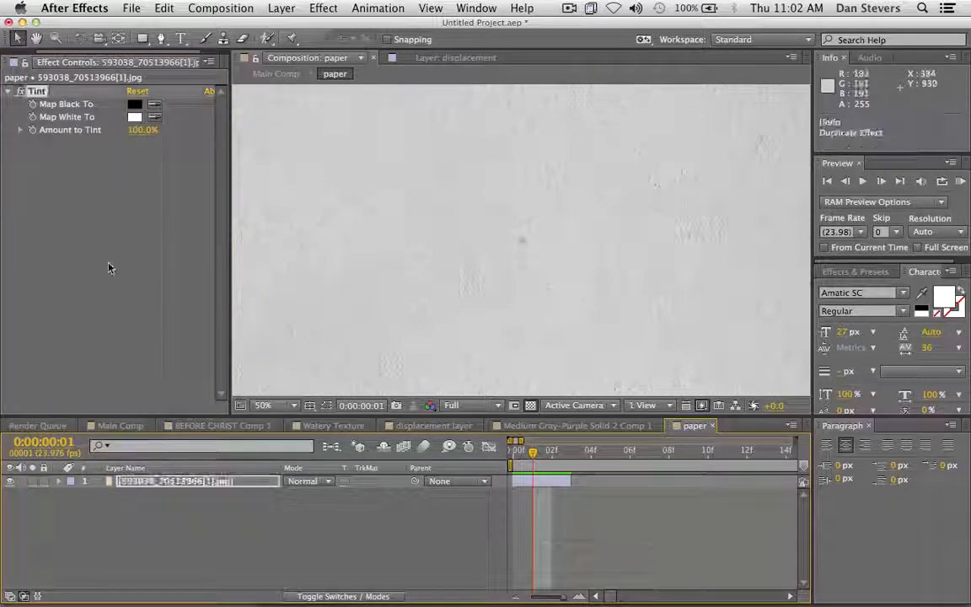
{"action": "left_click", "coordinate": [485, 505]}
{"action": "left_click", "coordinate": [545, 482]}
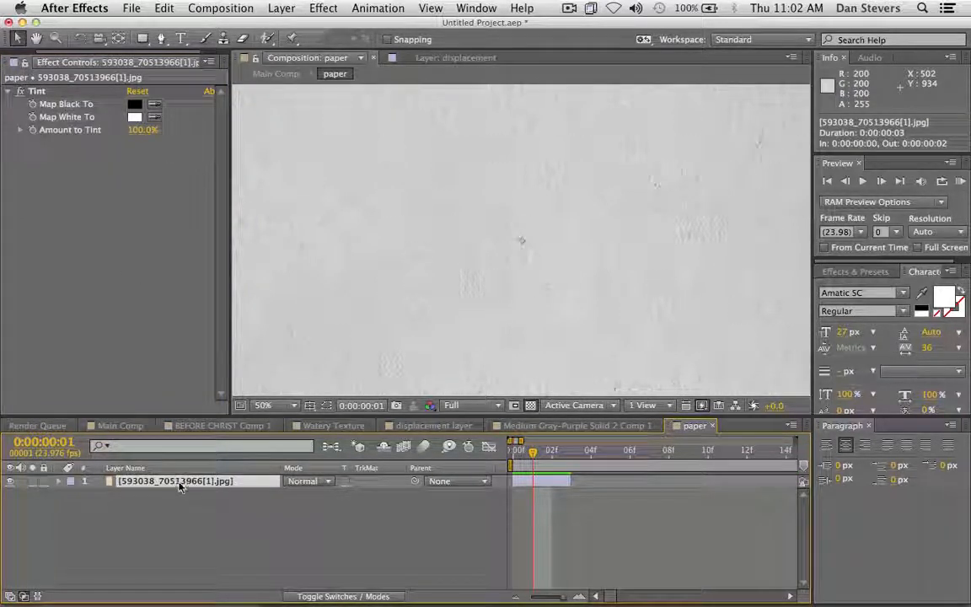
{"action": "key", "text": "super+d"}
{"action": "left_click_drag", "start_coordinate": [536, 482], "coordinate": [595, 485]}
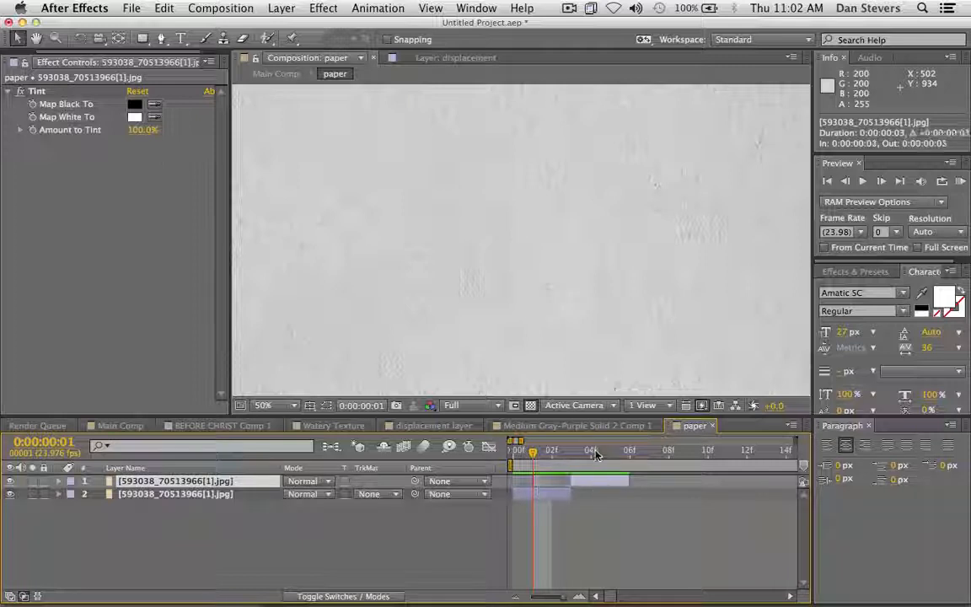
{"action": "left_click", "coordinate": [593, 452]}
{"action": "key", "text": "comma"}
{"action": "left_click_drag", "start_coordinate": [444, 294], "coordinate": [651, 481]}
{"action": "key", "text": "super+d"}
Rotate the texture copy starting at frame 3 to 67° and move it to position 828, 524, covering the frame
{"action": "left_click", "coordinate": [550, 284]}
{"action": "left_click_drag", "start_coordinate": [622, 364], "coordinate": [600, 243]}
{"action": "key", "text": "r"}
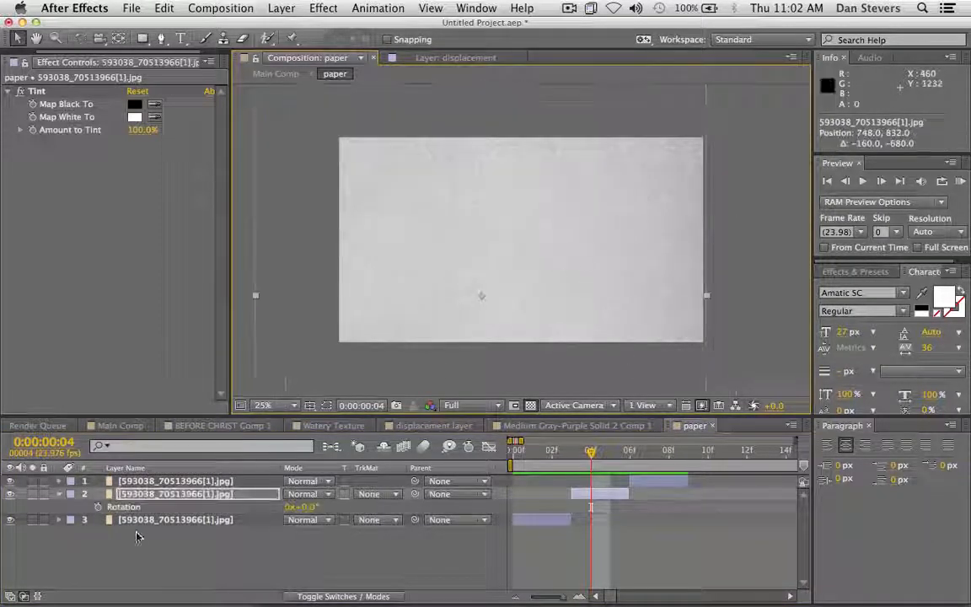
{"action": "left_click_drag", "start_coordinate": [307, 509], "coordinate": [366, 498]}
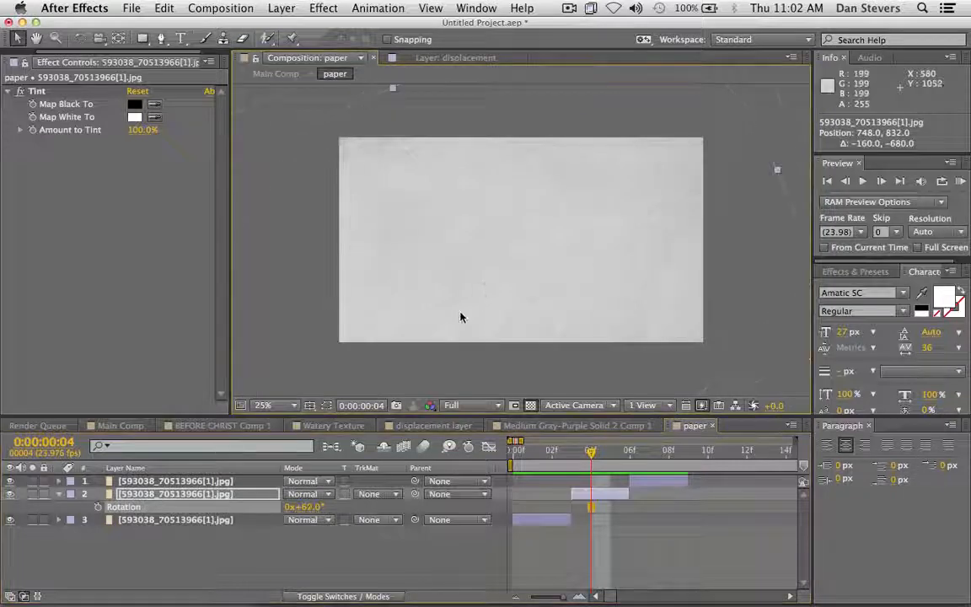
{"action": "left_click_drag", "start_coordinate": [460, 316], "coordinate": [475, 258]}
Add another texture copy starting at frame 9, rotated to 91° and moved to position 1276, 860
{"action": "left_click", "coordinate": [654, 453]}
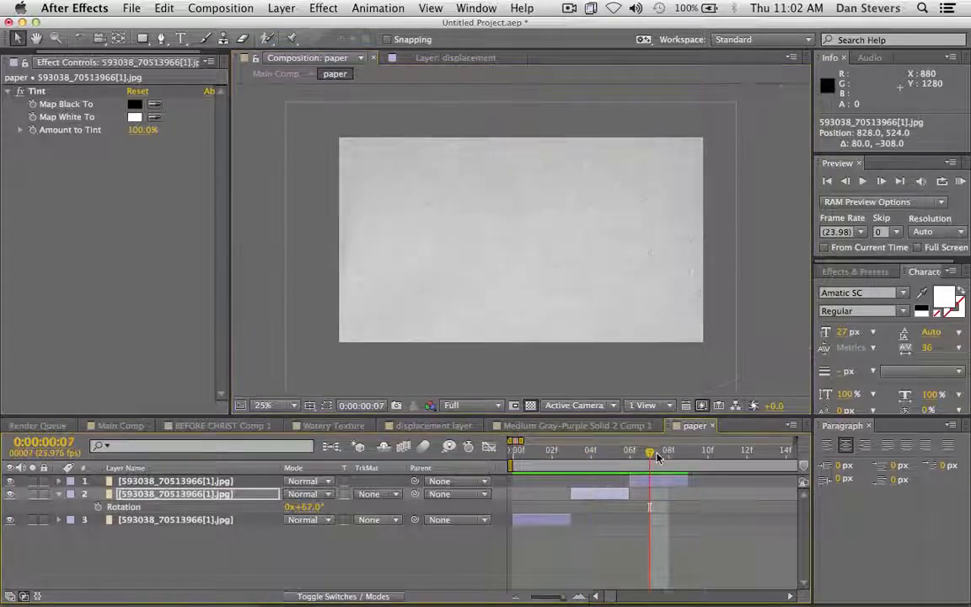
{"action": "left_click", "coordinate": [653, 480]}
{"action": "key", "text": "super+d"}
{"action": "left_click_drag", "start_coordinate": [646, 481], "coordinate": [698, 479]}
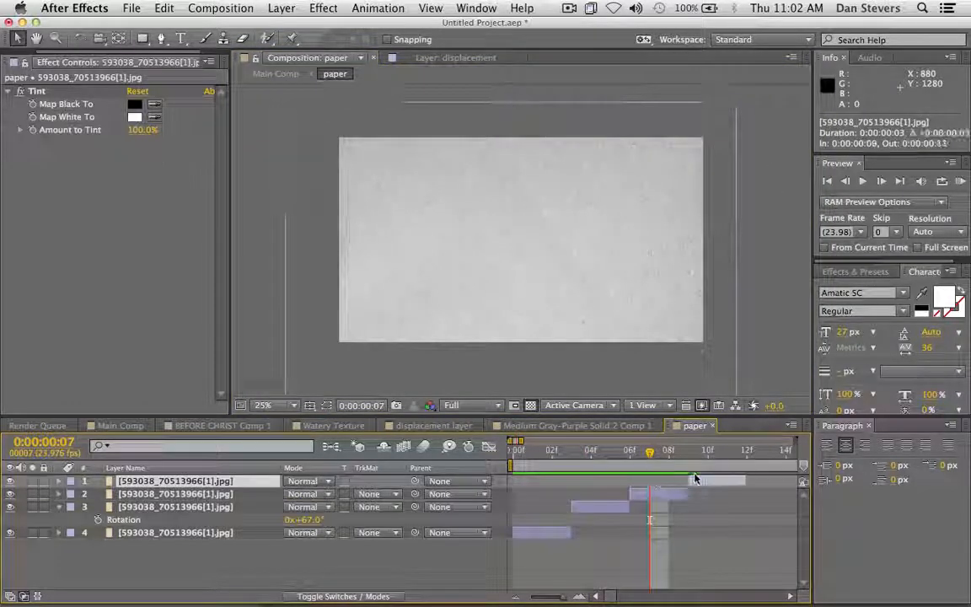
{"action": "left_click", "coordinate": [709, 454]}
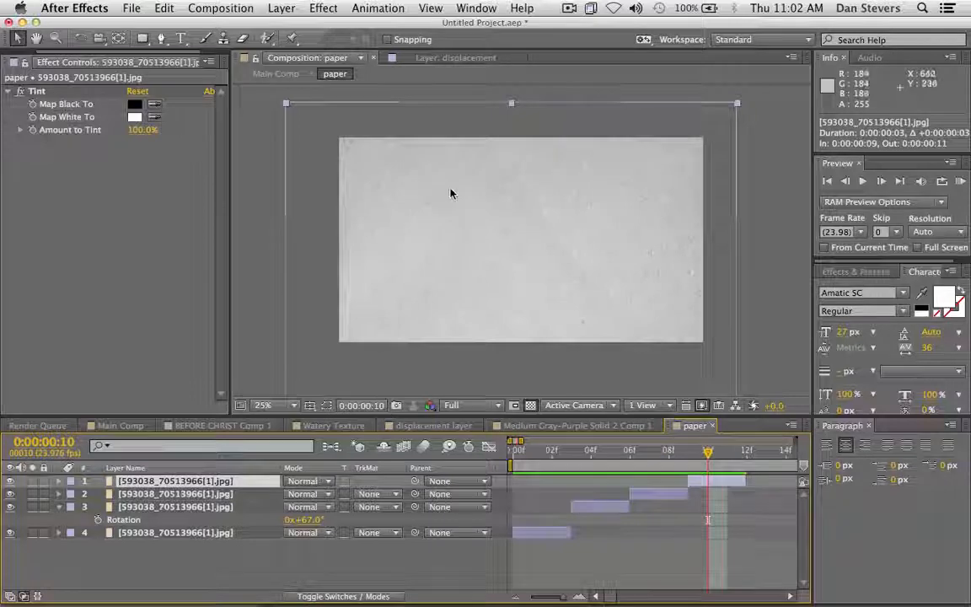
{"action": "key", "text": "r"}
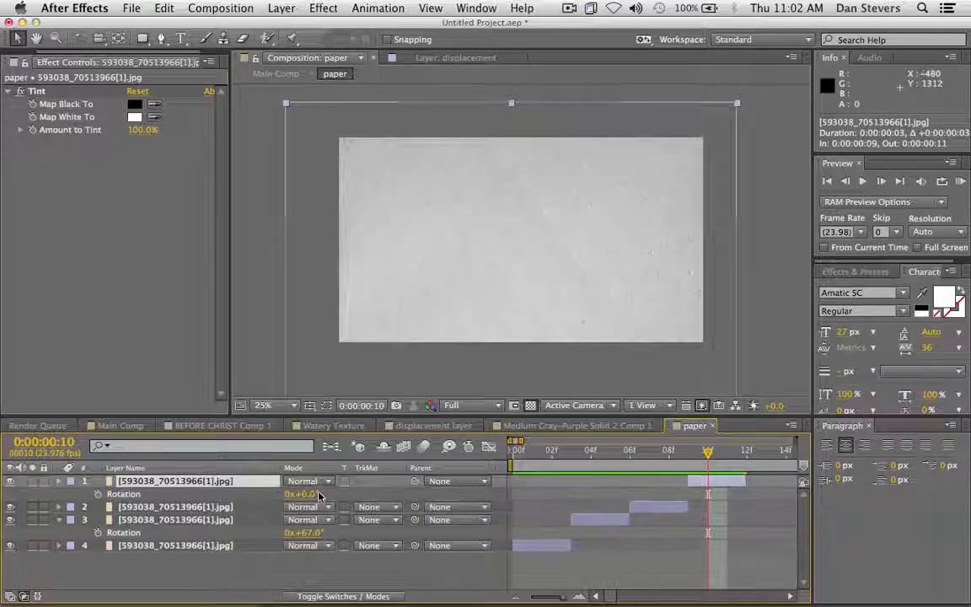
{"action": "left_click_drag", "start_coordinate": [318, 494], "coordinate": [611, 331]}
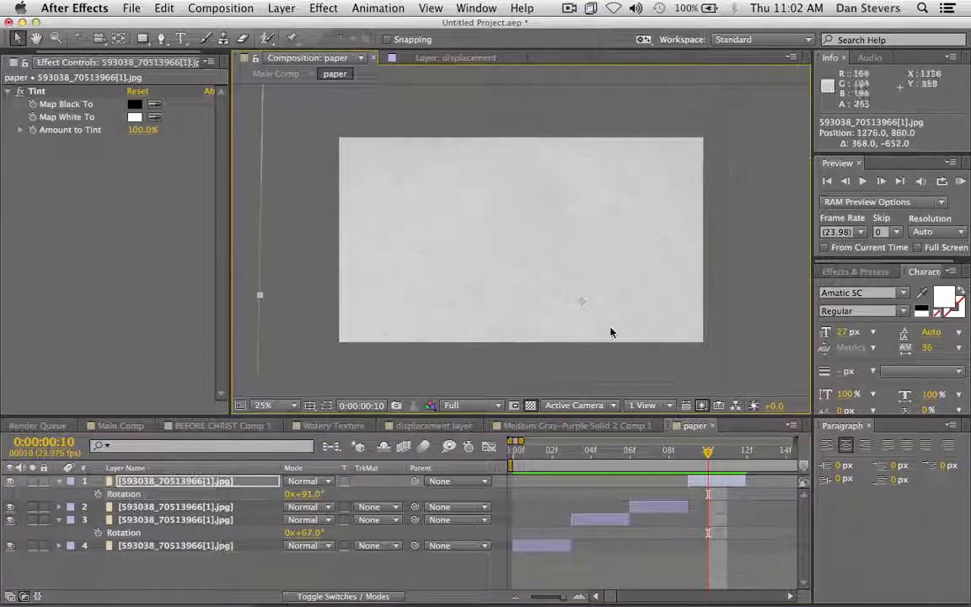
Return to Main Comp, end its work area at frame 11, and run a RAM preview
{"action": "left_click", "coordinate": [632, 463]}
{"action": "left_click_drag", "start_coordinate": [631, 464], "coordinate": [727, 467]}
{"action": "left_click", "coordinate": [280, 75]}
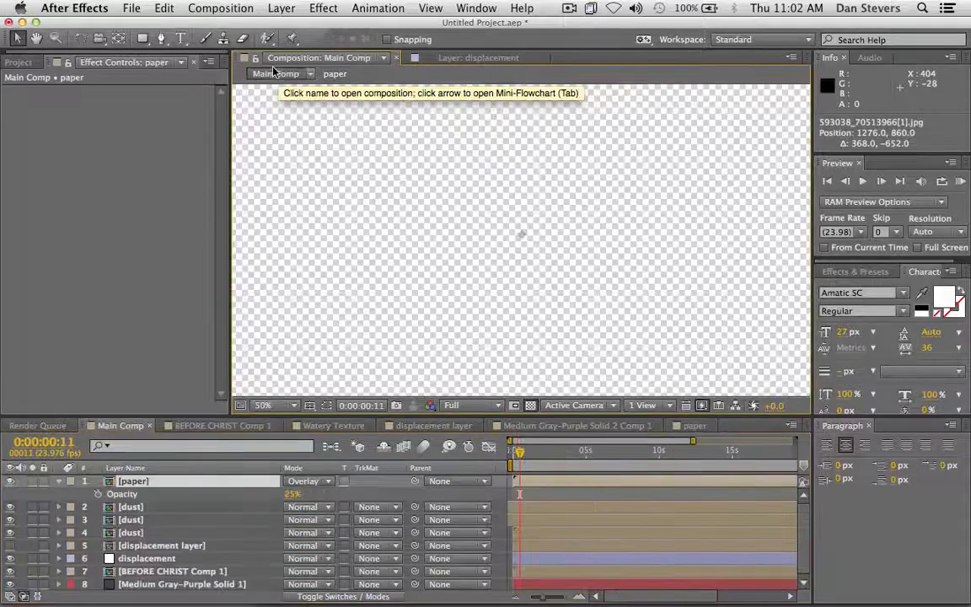
{"action": "key", "text": "n"}
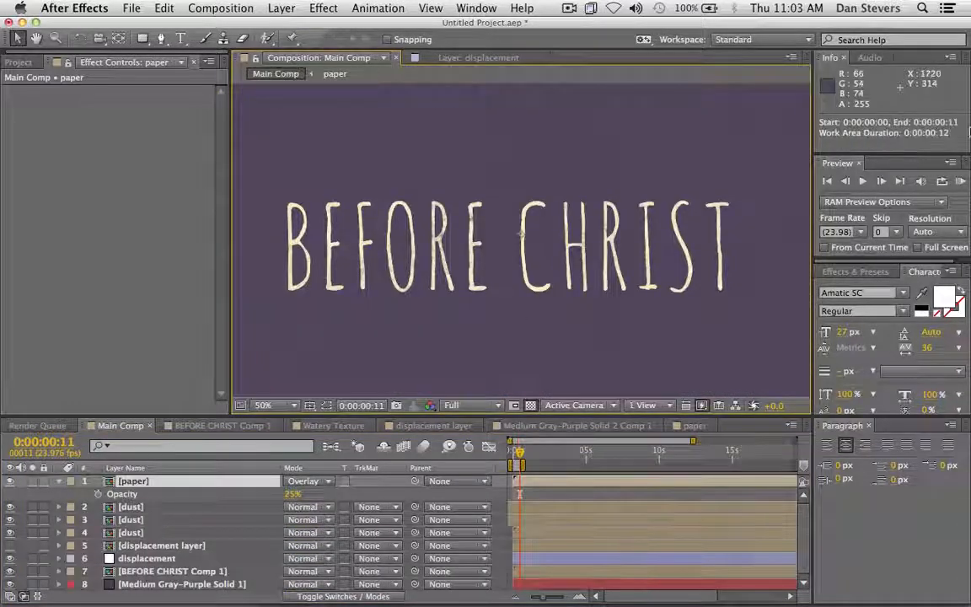
{"action": "left_click", "coordinate": [960, 182]}
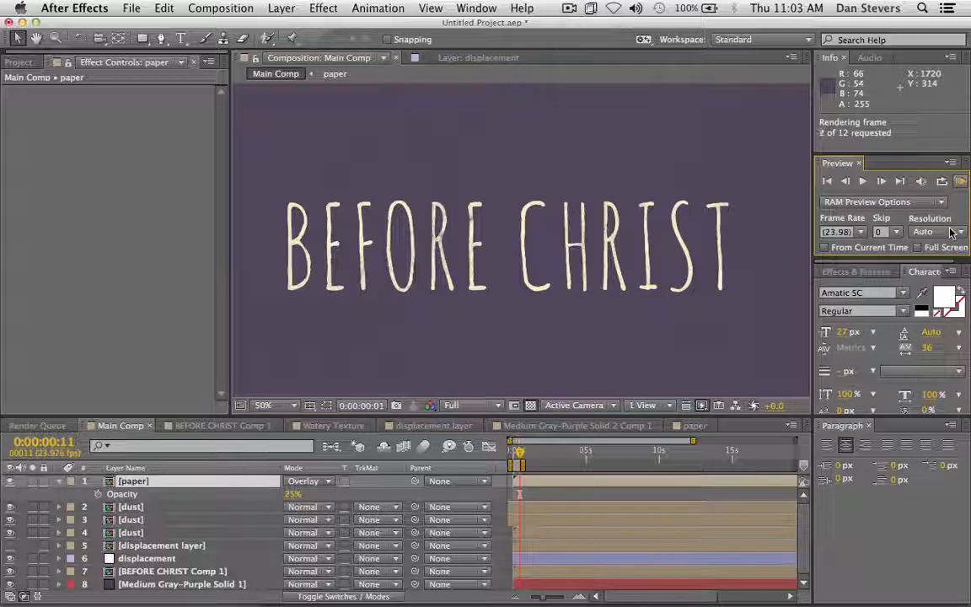